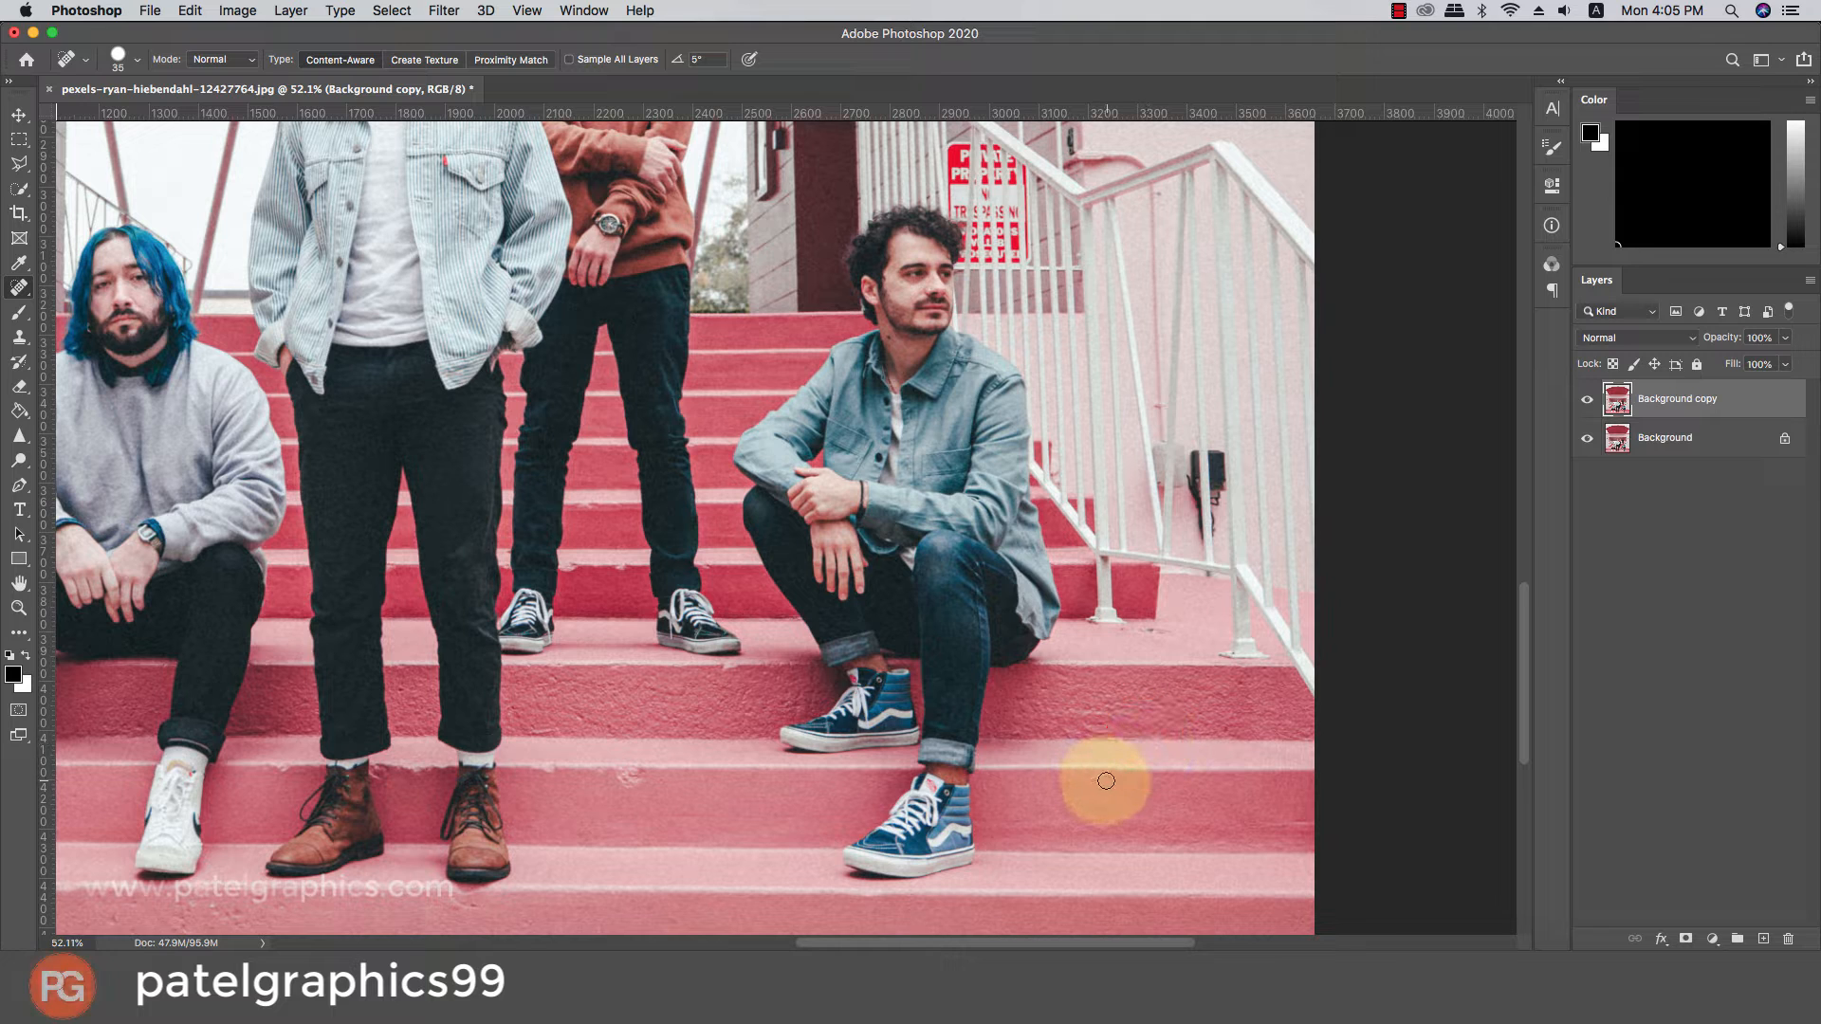
# Sample the empty step edge with the Clone Stamp tool and paint over the right-hand seated man's front shoe.
pyautogui.press('s')
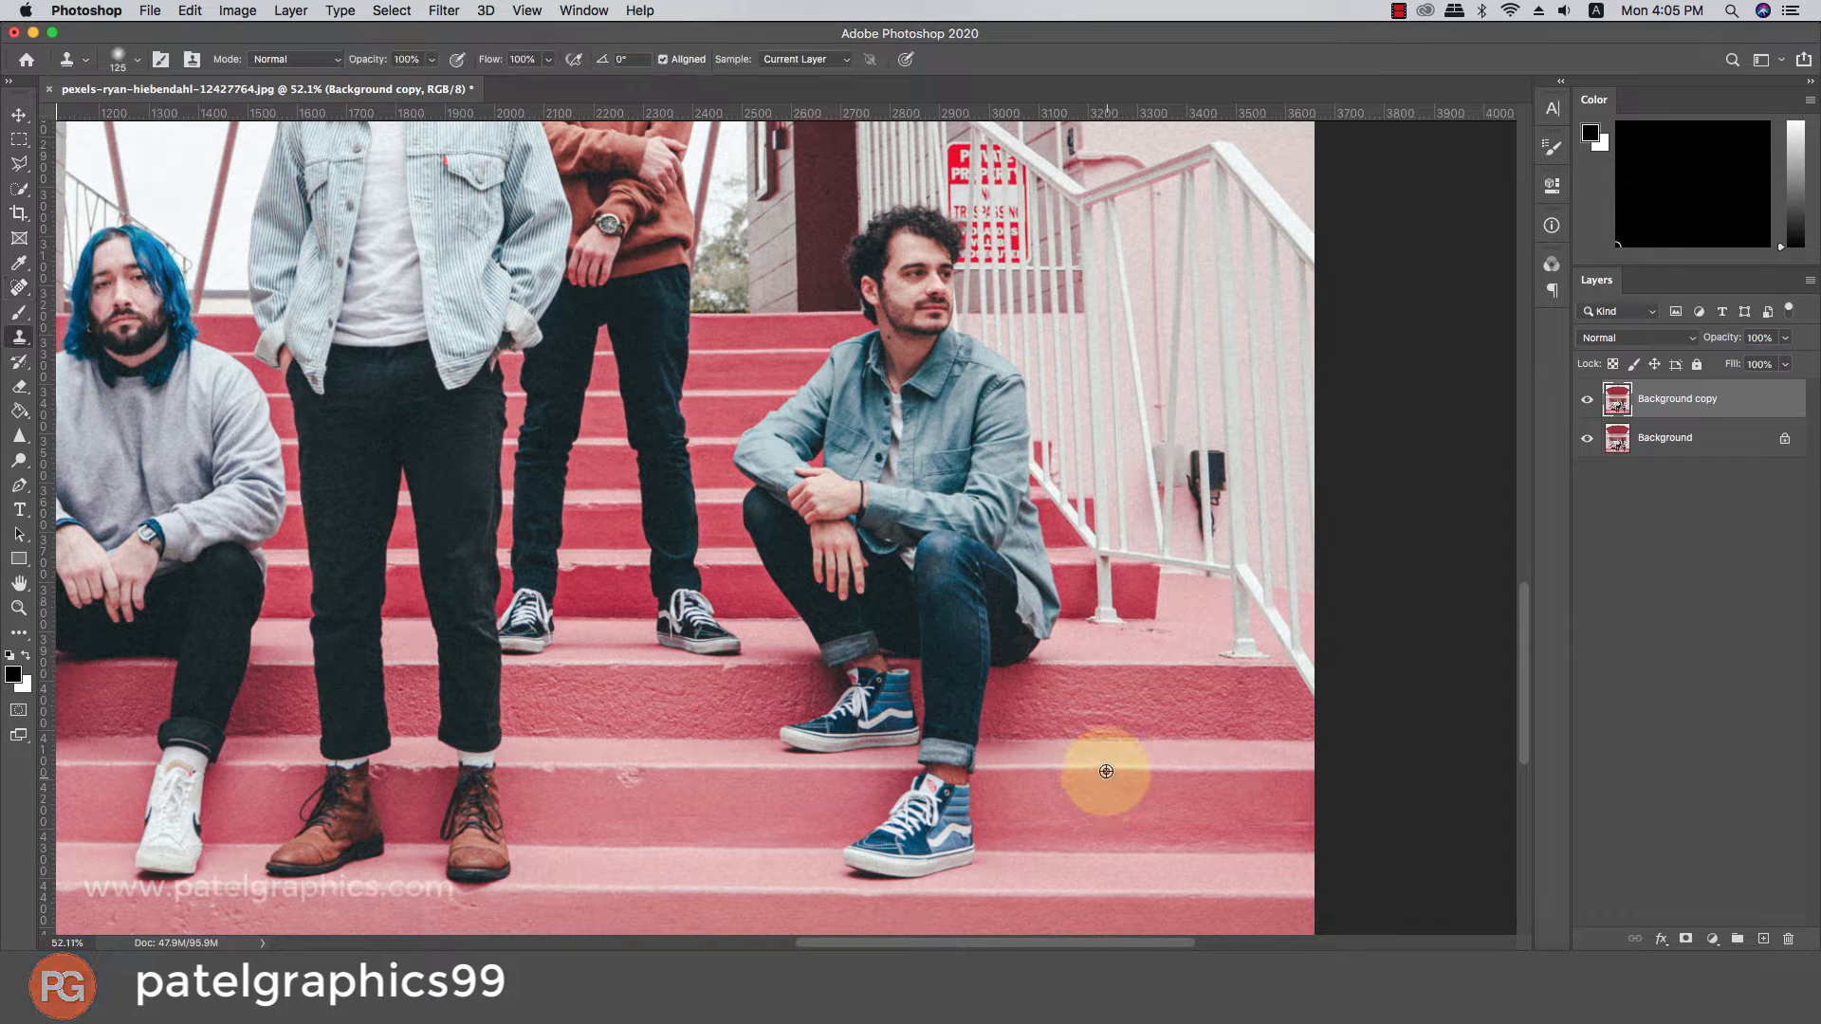
pyautogui.keyDown('alt'); pyautogui.click(1106, 768); pyautogui.keyUp('alt')
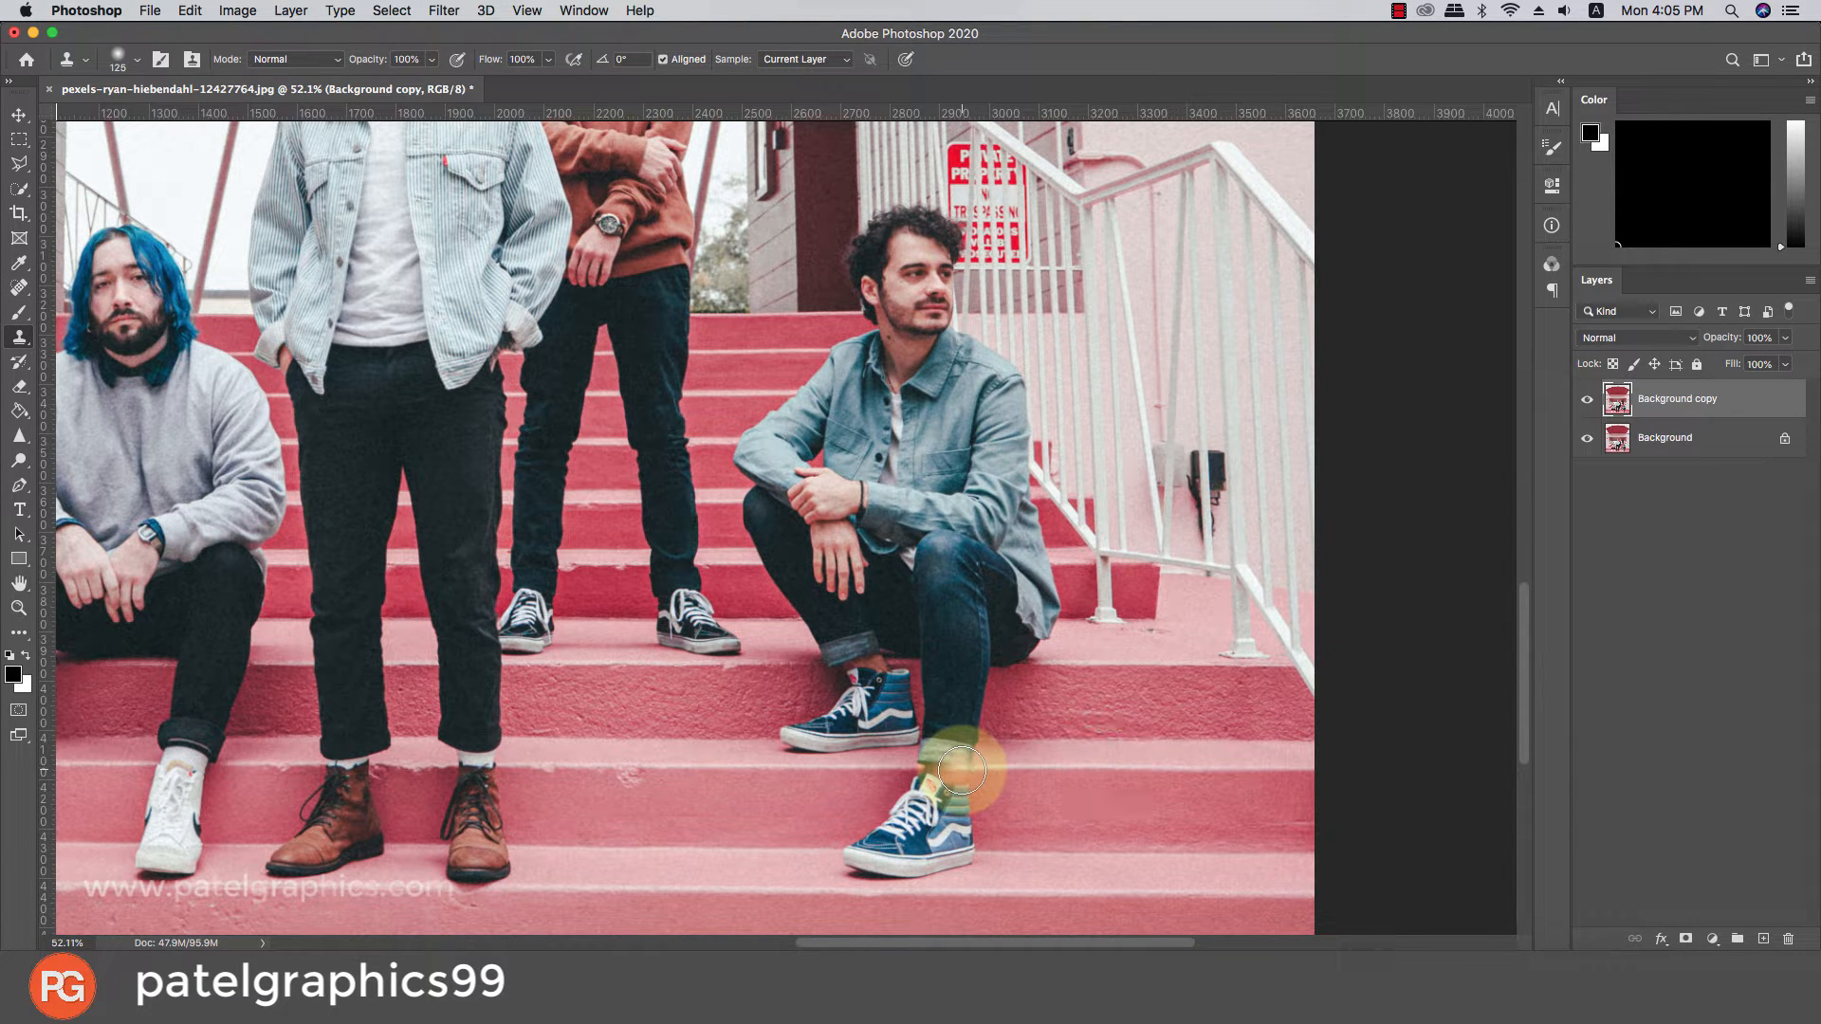
pyautogui.moveTo(967, 768)
pyautogui.mouseDown()
pyautogui.moveTo(897, 755)
pyautogui.moveTo(905, 781)
pyautogui.moveTo(968, 791)
pyautogui.moveTo(854, 799)
pyautogui.mouseUp()
pyautogui.moveTo(857, 797); pyautogui.dragTo(942, 796)
pyautogui.moveTo(946, 797)
pyautogui.mouseDown()
pyautogui.moveTo(995, 796)
pyautogui.moveTo(1003, 817)
pyautogui.mouseUp()
pyautogui.moveTo(1001, 822); pyautogui.dragTo(892, 836)
pyautogui.moveTo(888, 839)
pyautogui.mouseDown()
pyautogui.moveTo(971, 855)
pyautogui.moveTo(822, 848)
pyautogui.moveTo(909, 872)
pyautogui.moveTo(876, 847)
pyautogui.mouseUp()
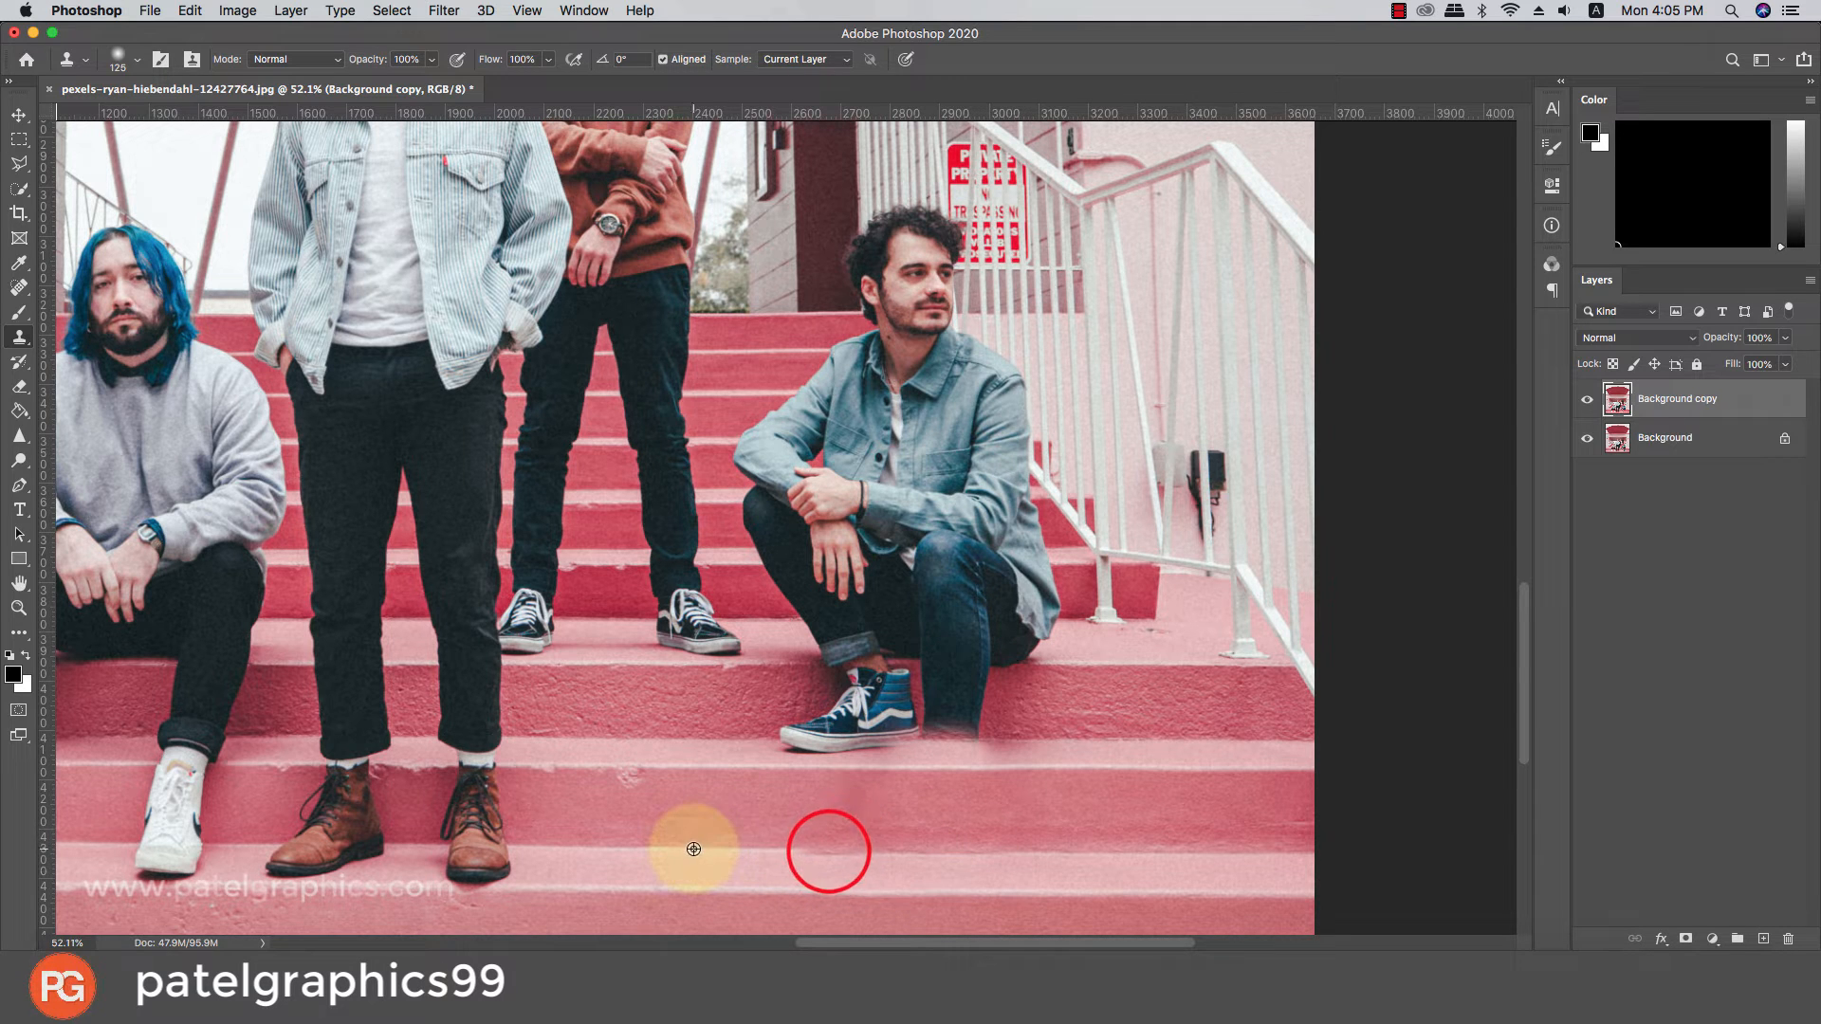
# Resample the lower step edge and retouch it where the front shoe was, reducing the brush size to 80.
pyautogui.keyDown('alt'); pyautogui.click(693, 849); pyautogui.keyUp('alt')
pyautogui.press(']')
pyautogui.press(']')
pyautogui.press(']')
pyautogui.press(']')
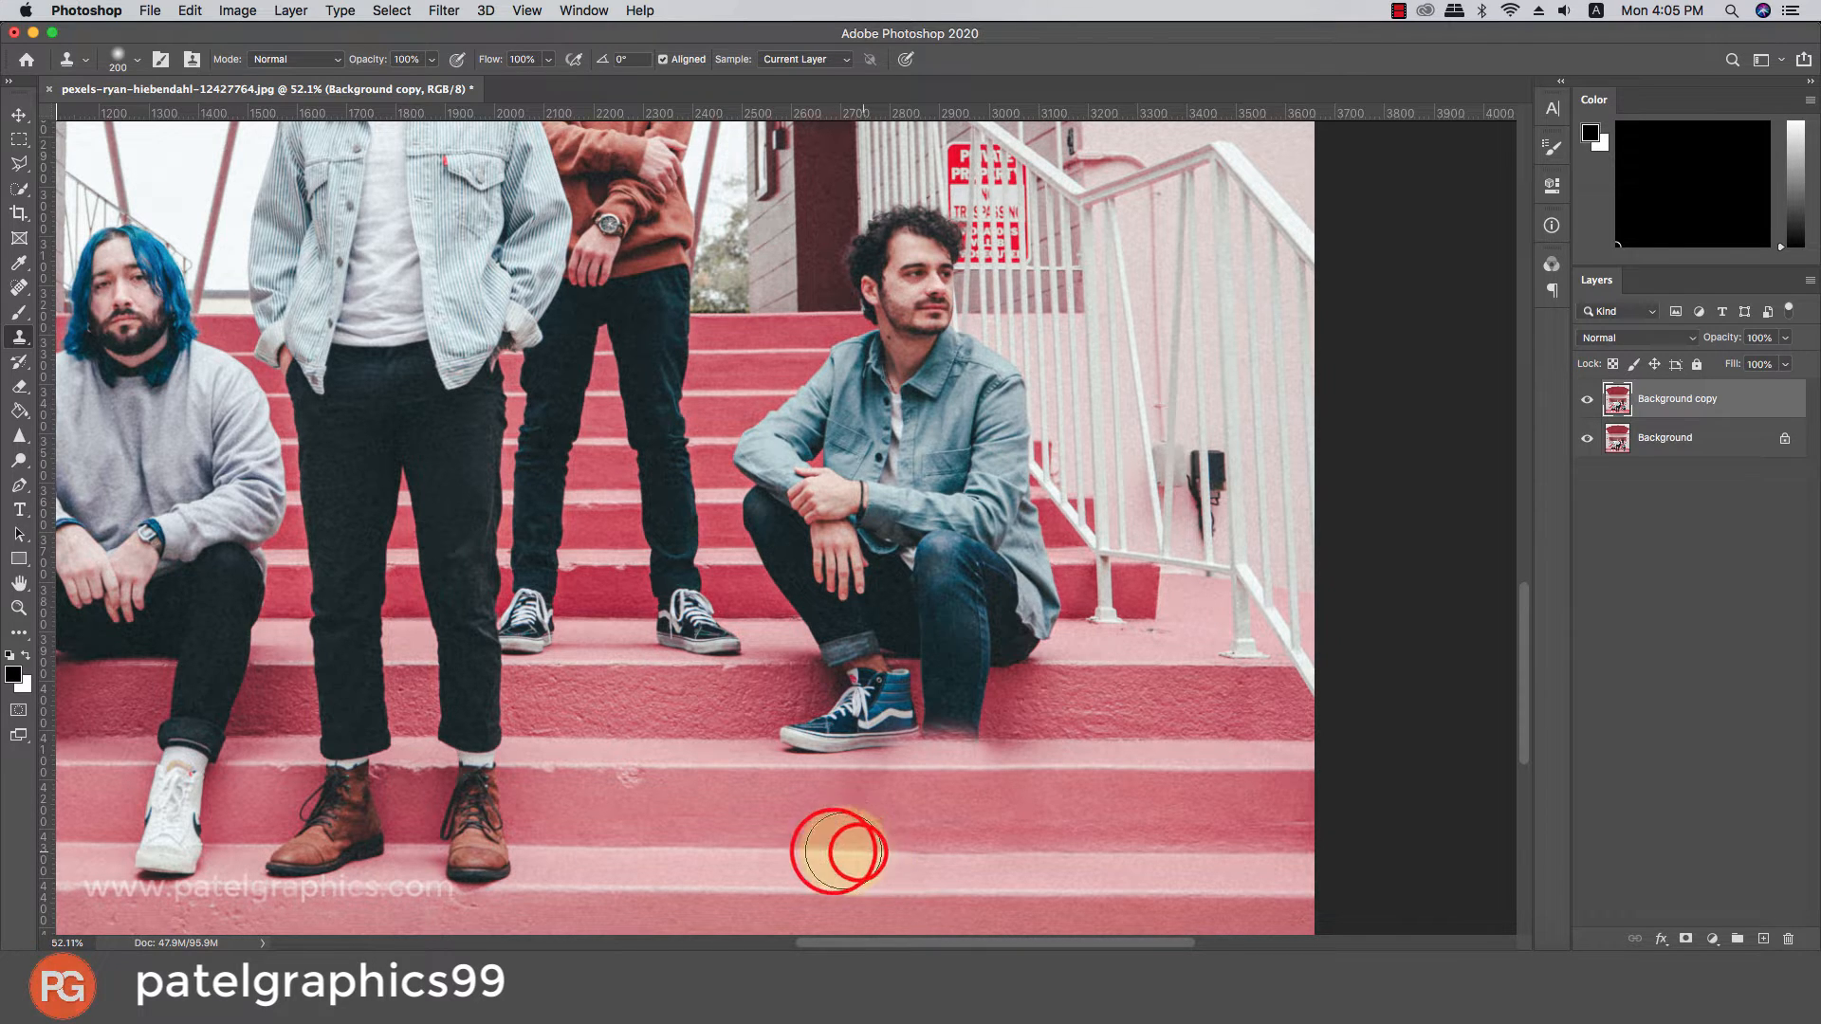
pyautogui.click(821, 851)
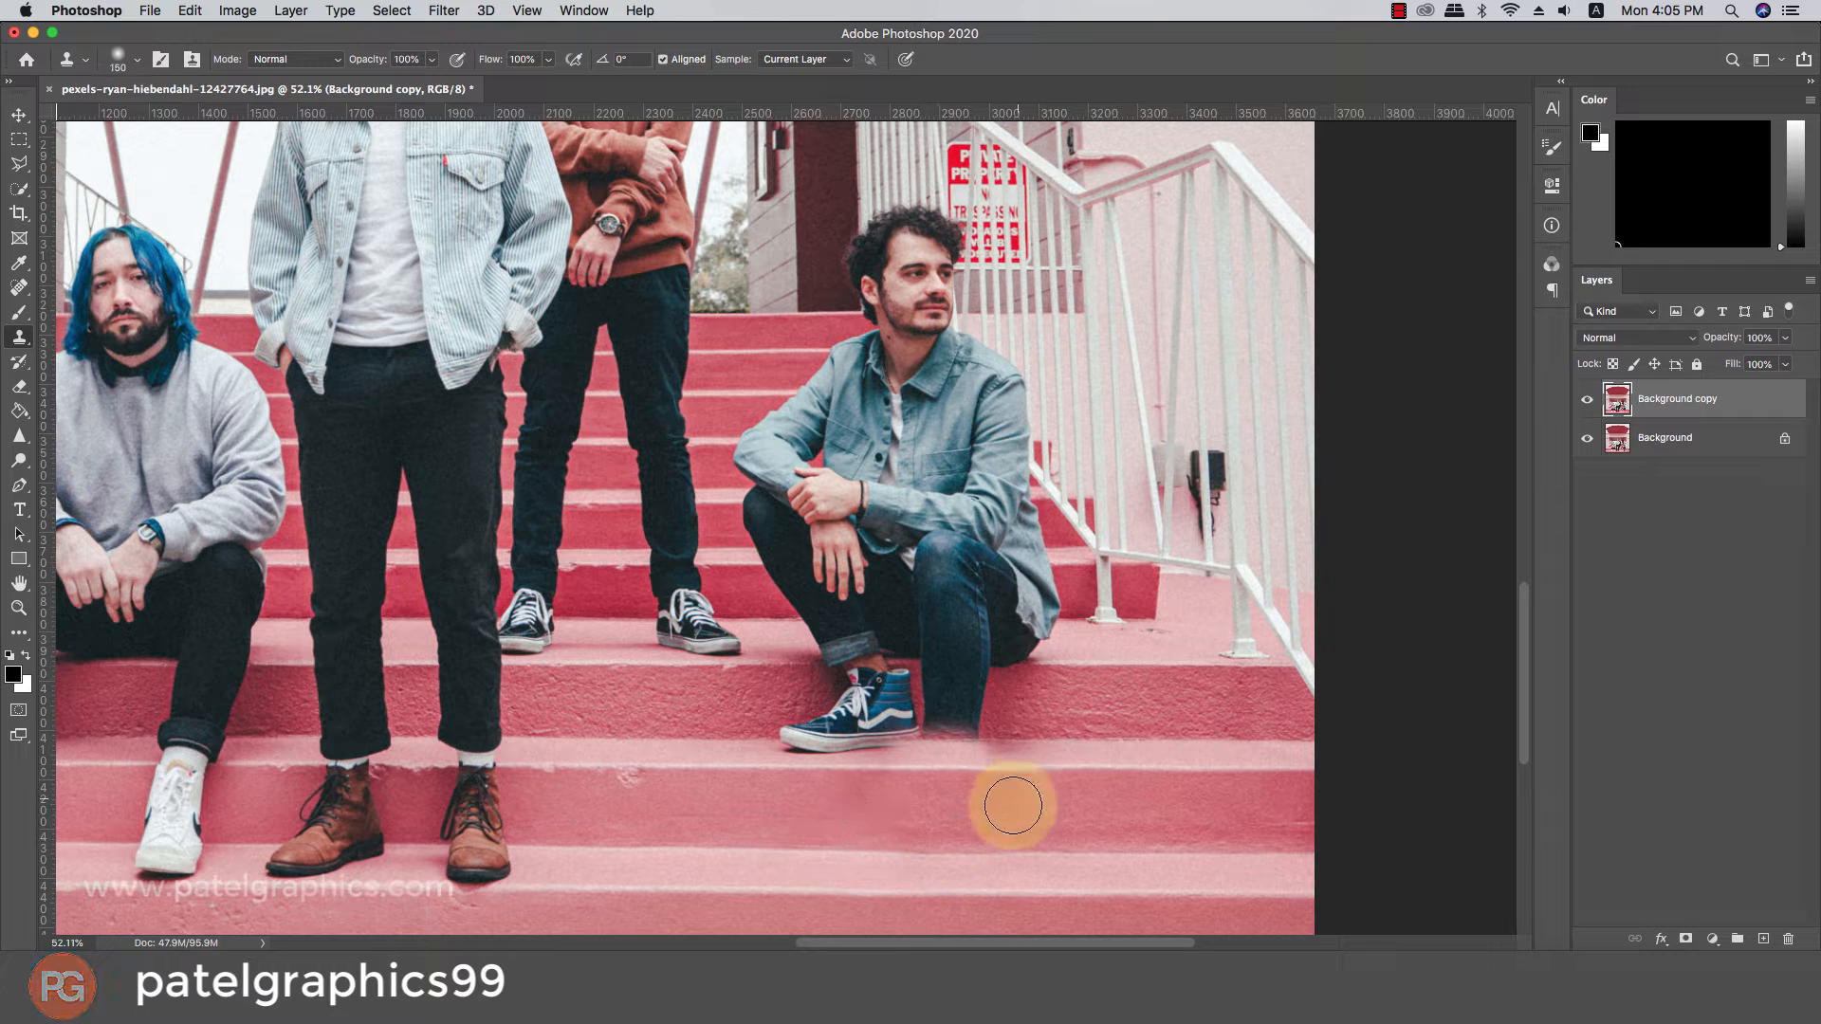
pyautogui.press('[')
pyautogui.press('[')
pyautogui.press('[')
pyautogui.click(887, 854)
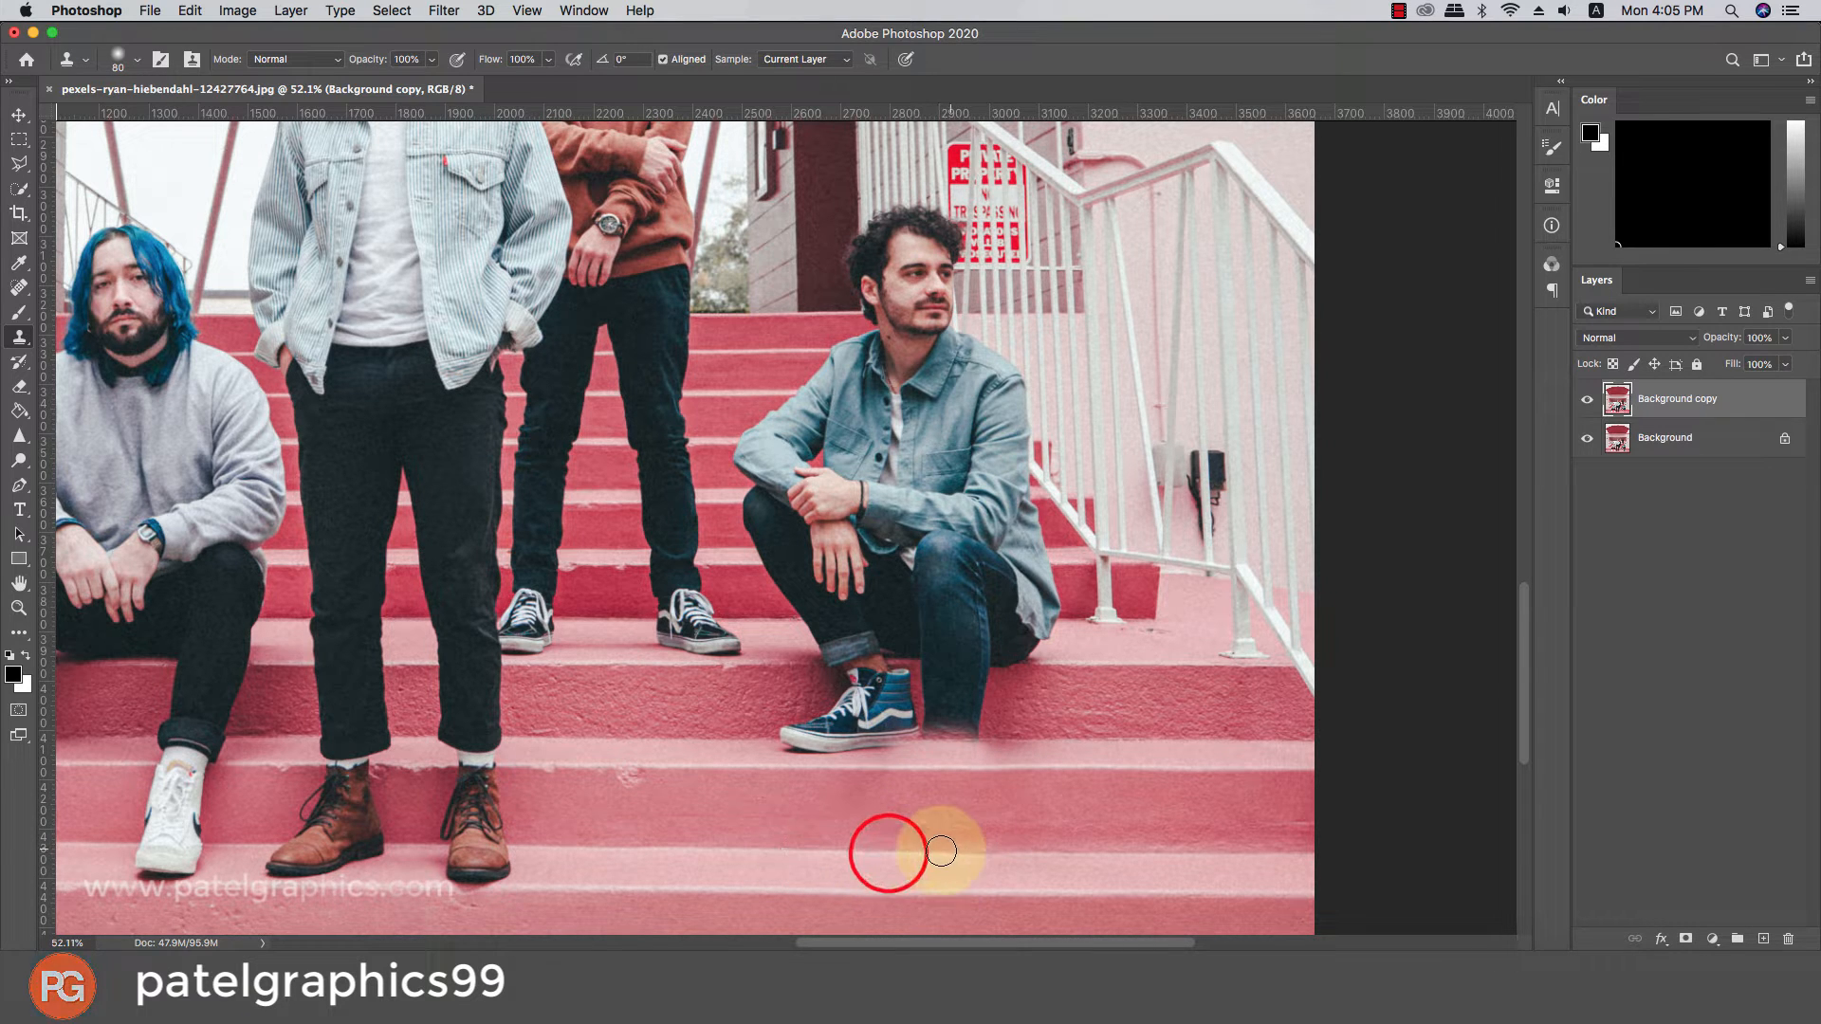
pyautogui.click(930, 847)
pyautogui.click(964, 854)
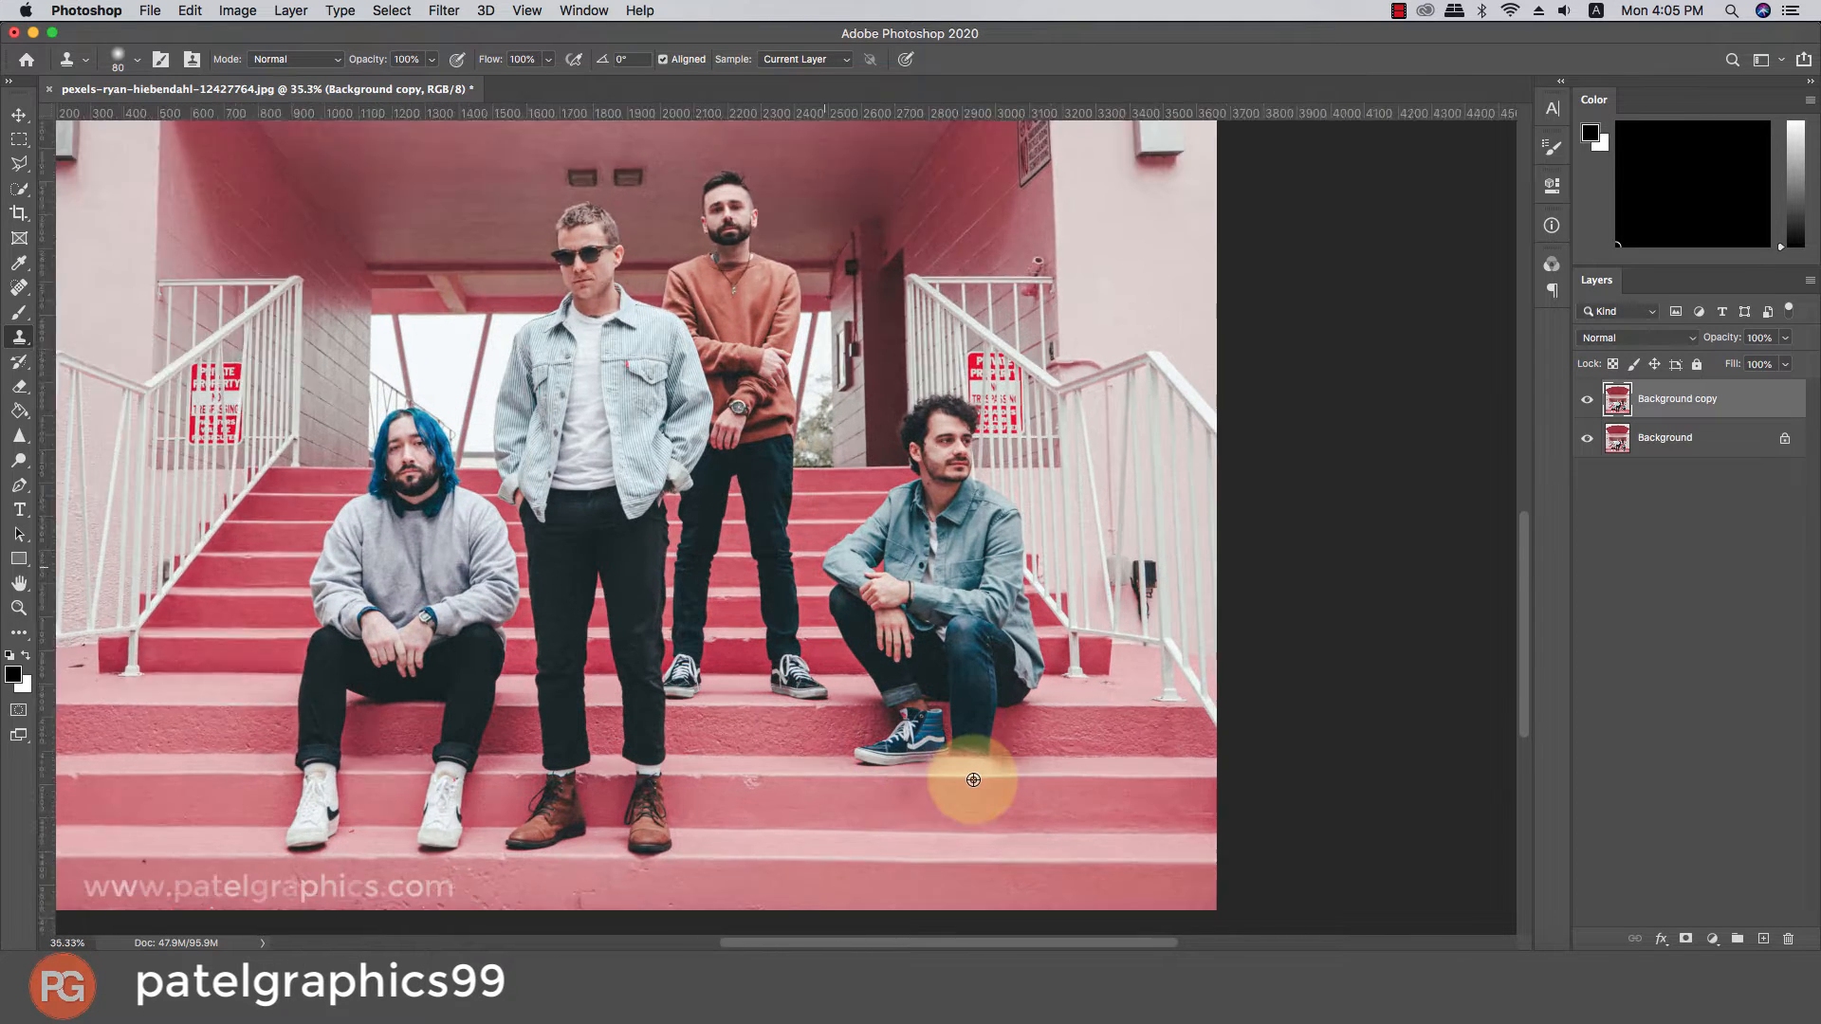
# Set the clone brush size to 175, sample the clean step edge near the railing, and repair the blurred edge below the man's leg.
pyautogui.scroll(3, 973, 780)
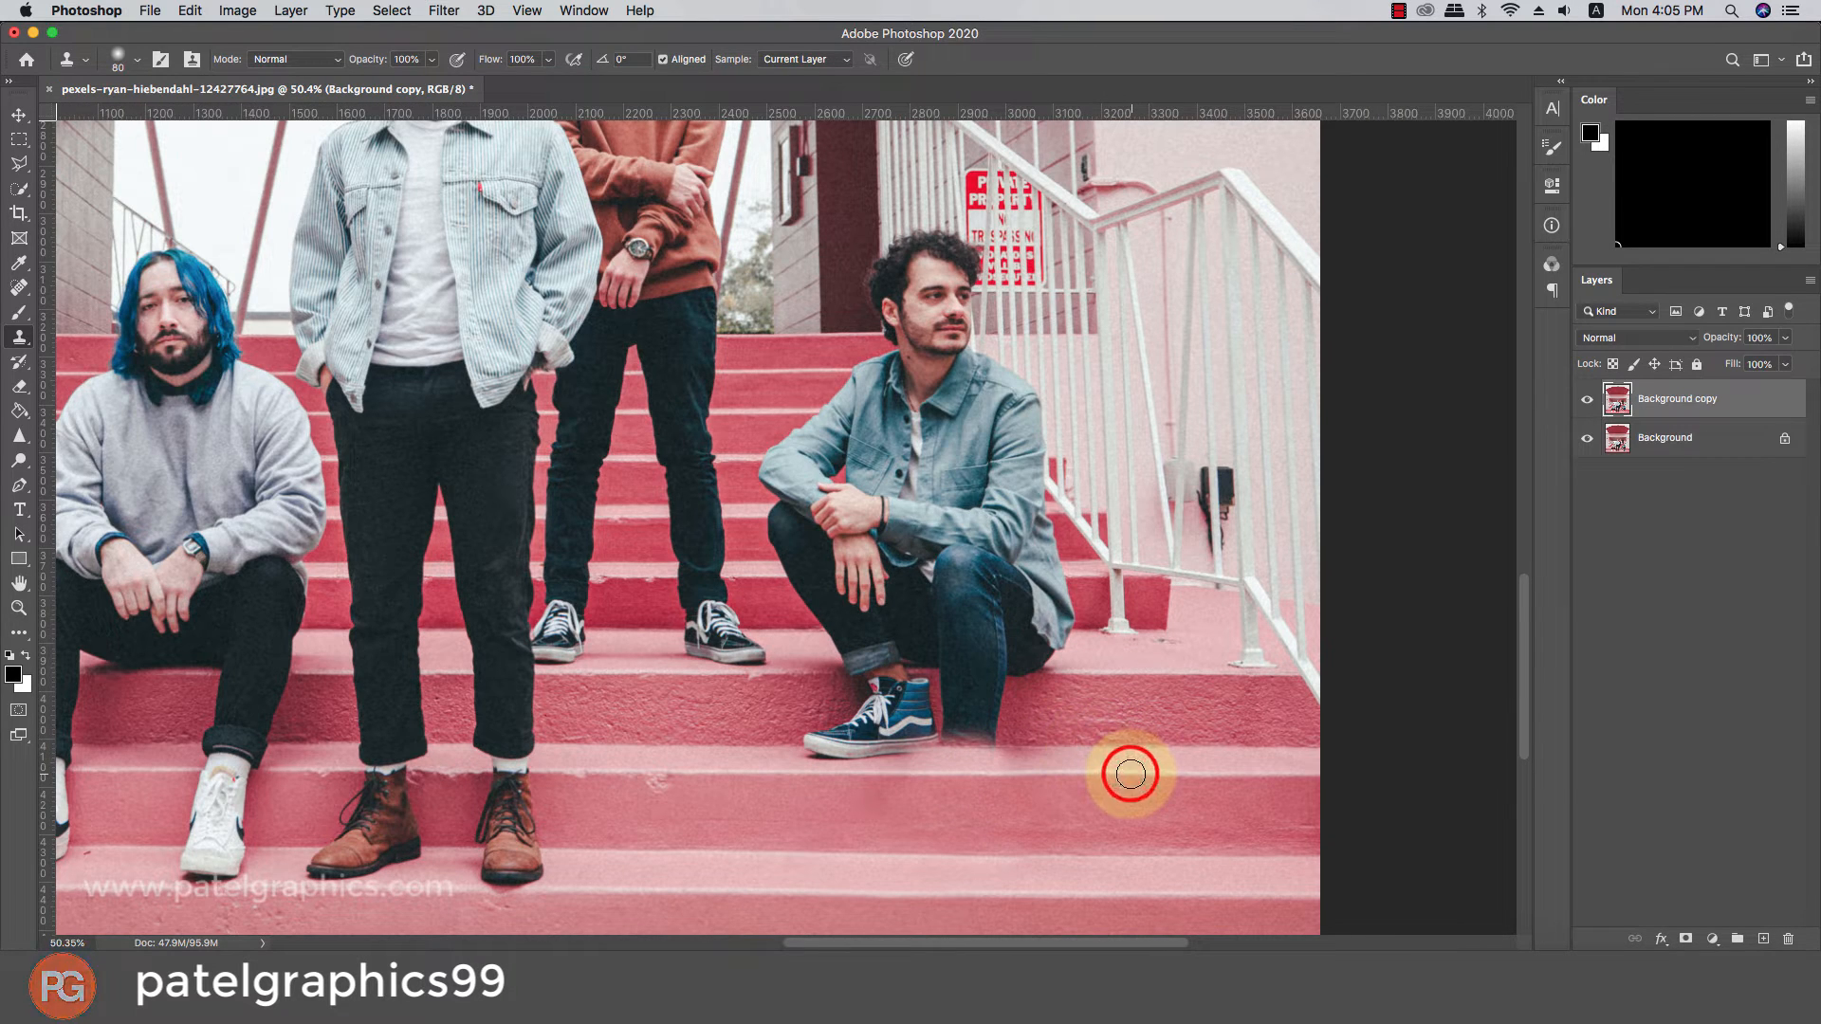
pyautogui.press(']')
pyautogui.press(']')
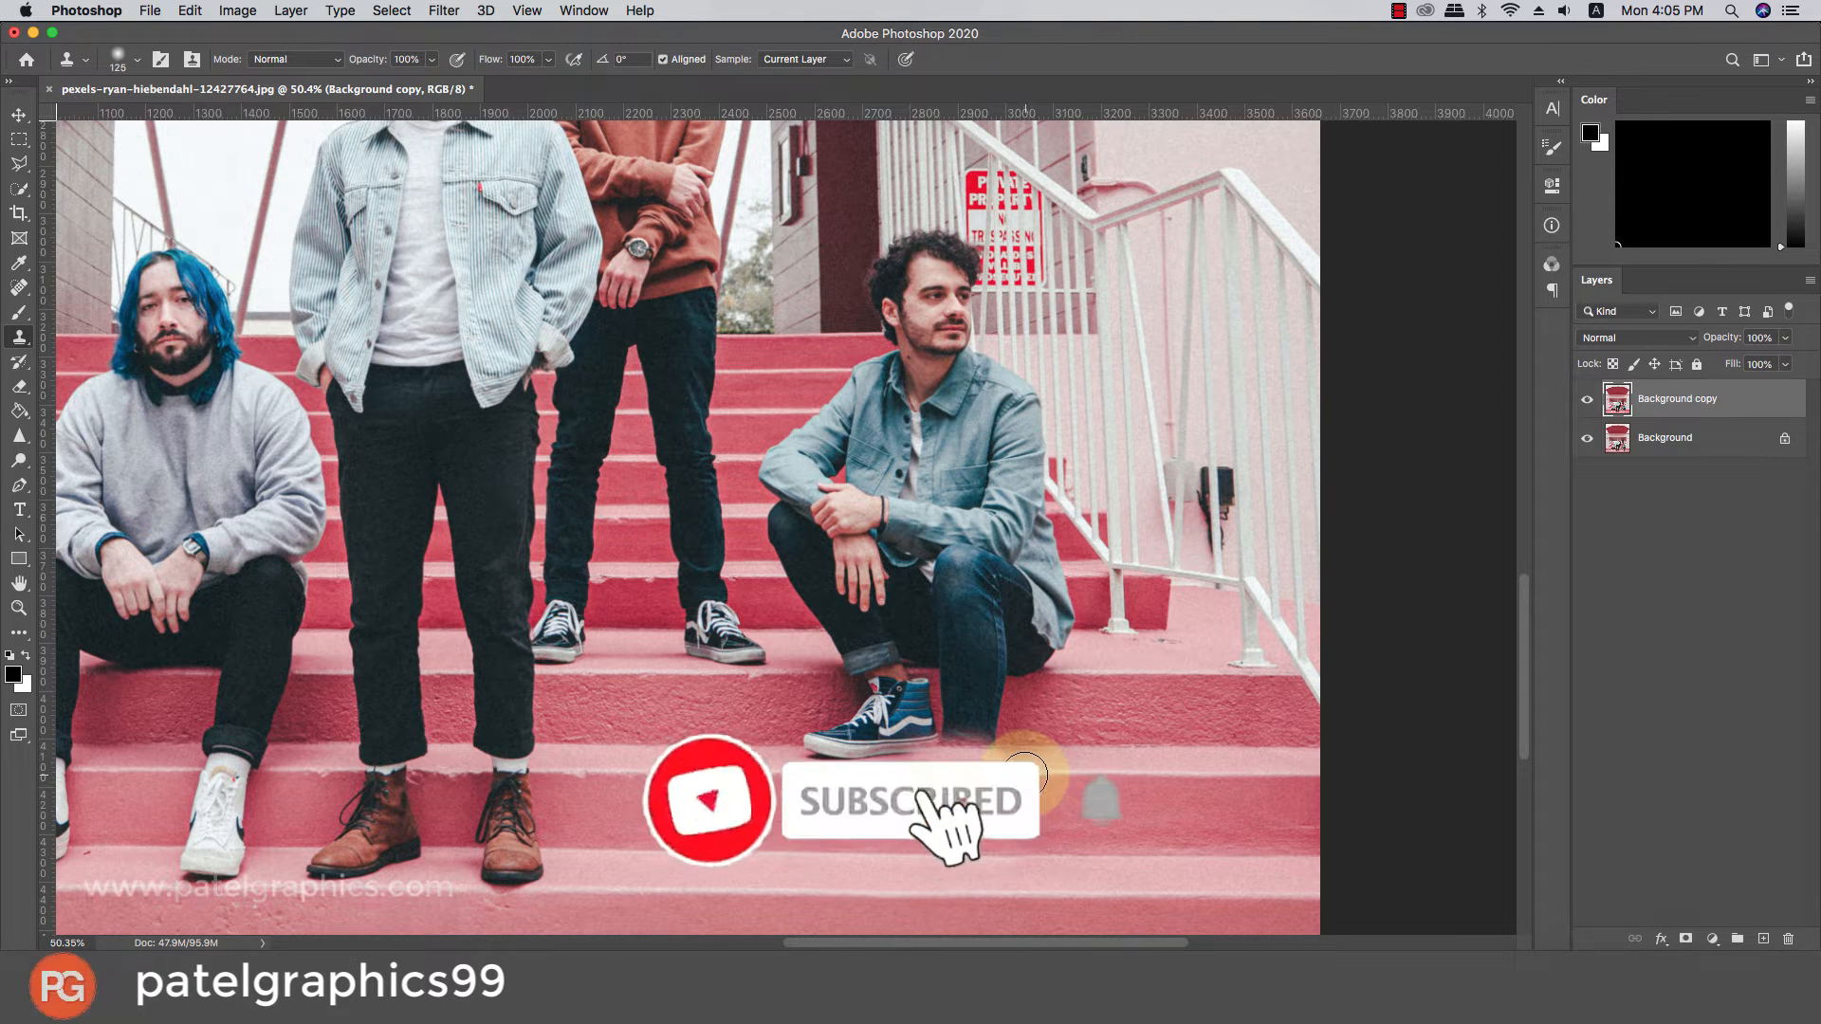
pyautogui.press(']')
pyautogui.press(']')
pyautogui.press(']')
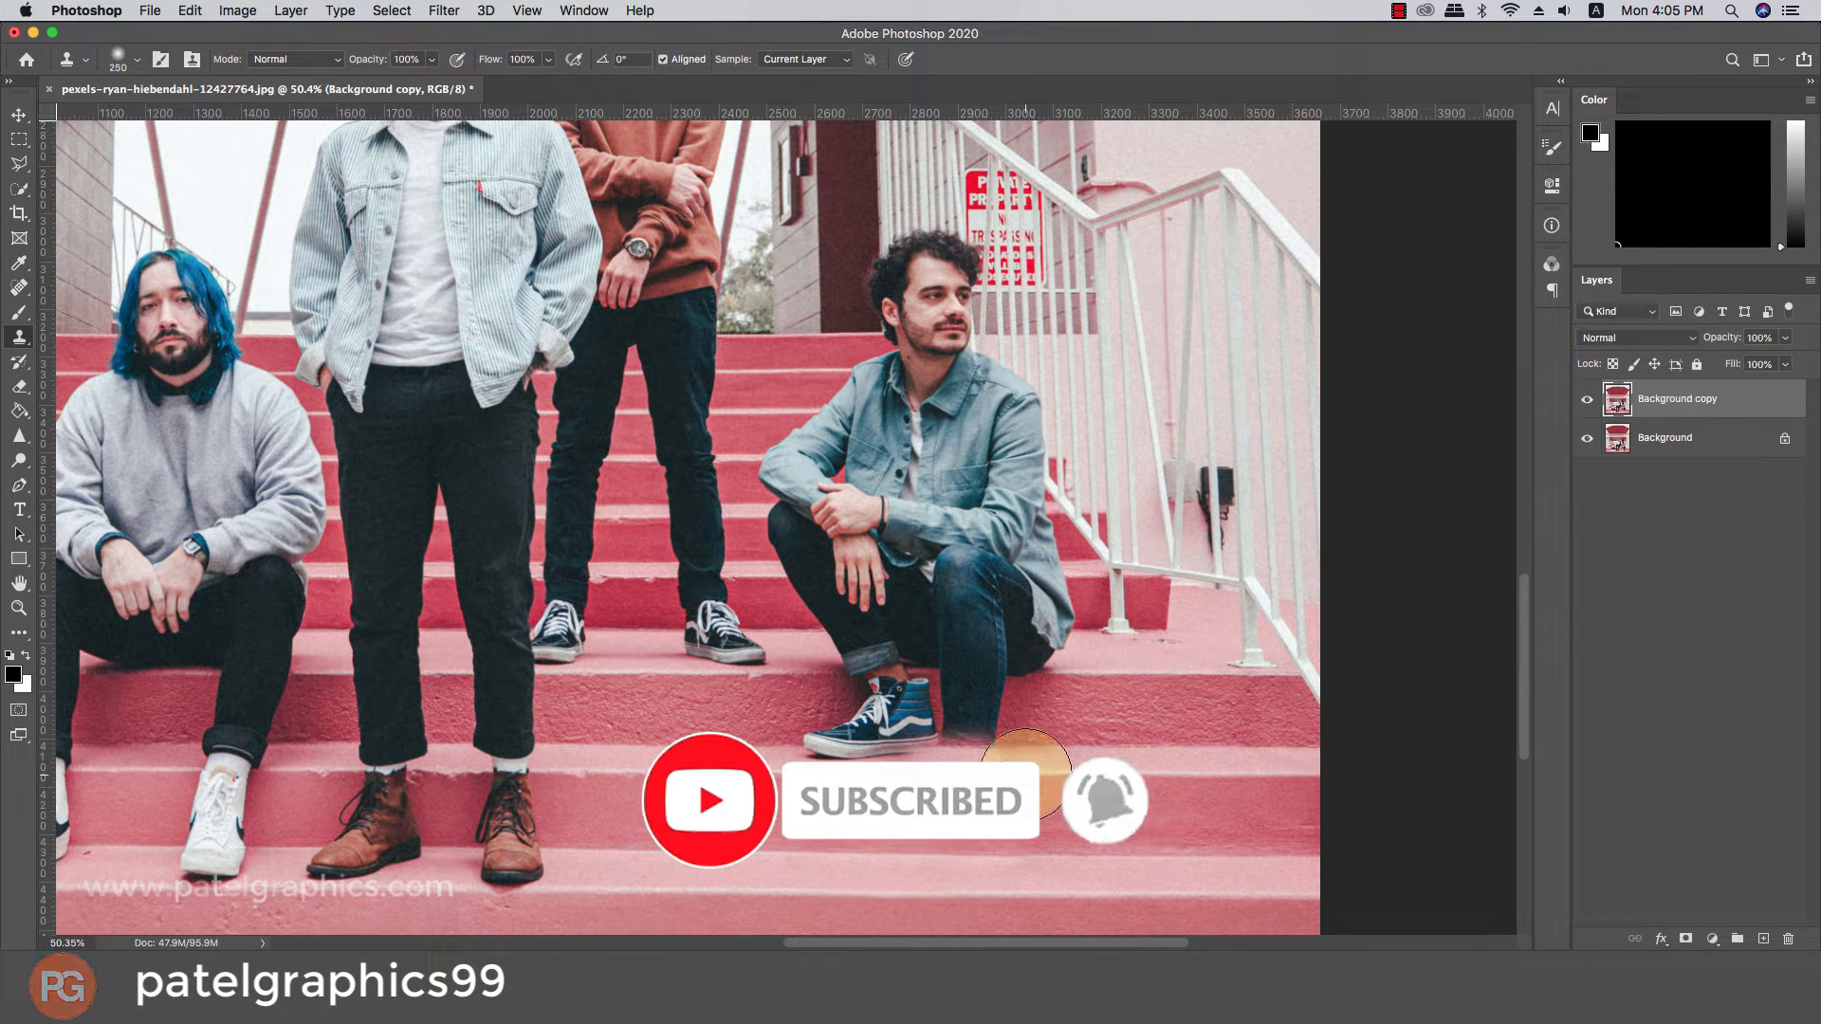
pyautogui.press('[')
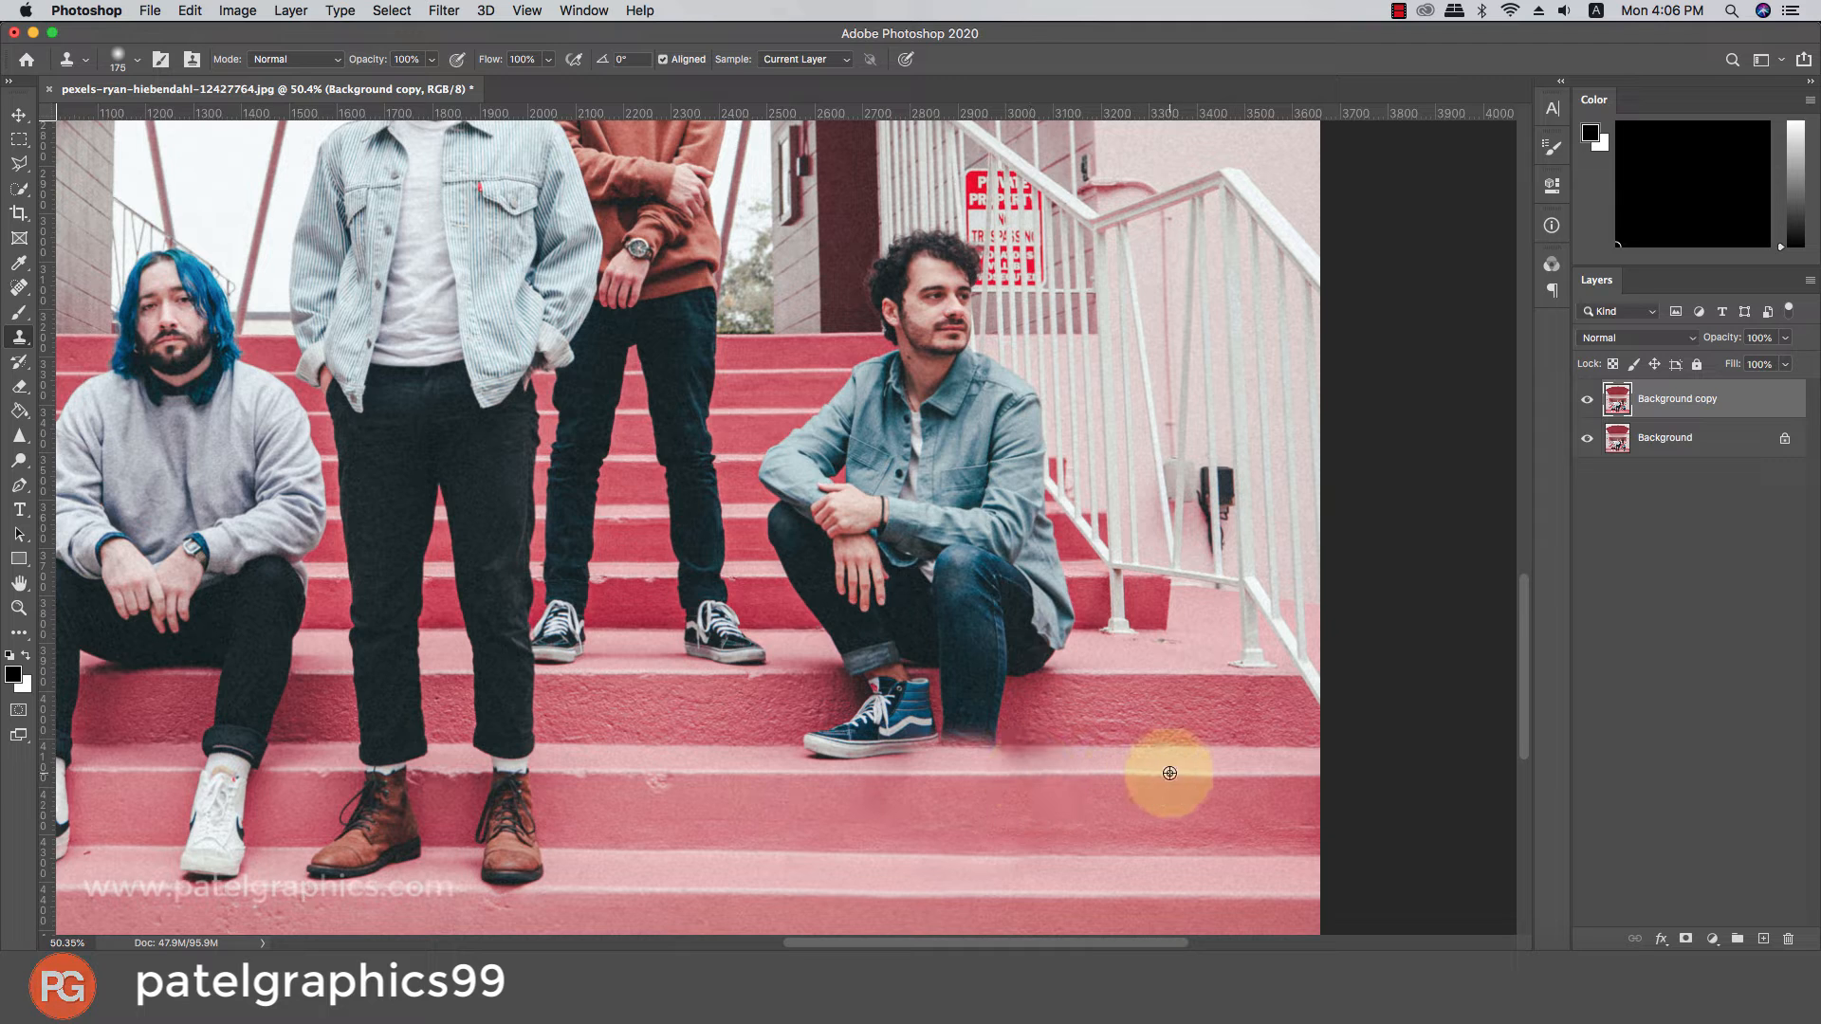
pyautogui.keyDown('alt'); pyautogui.click(1170, 773); pyautogui.keyUp('alt')
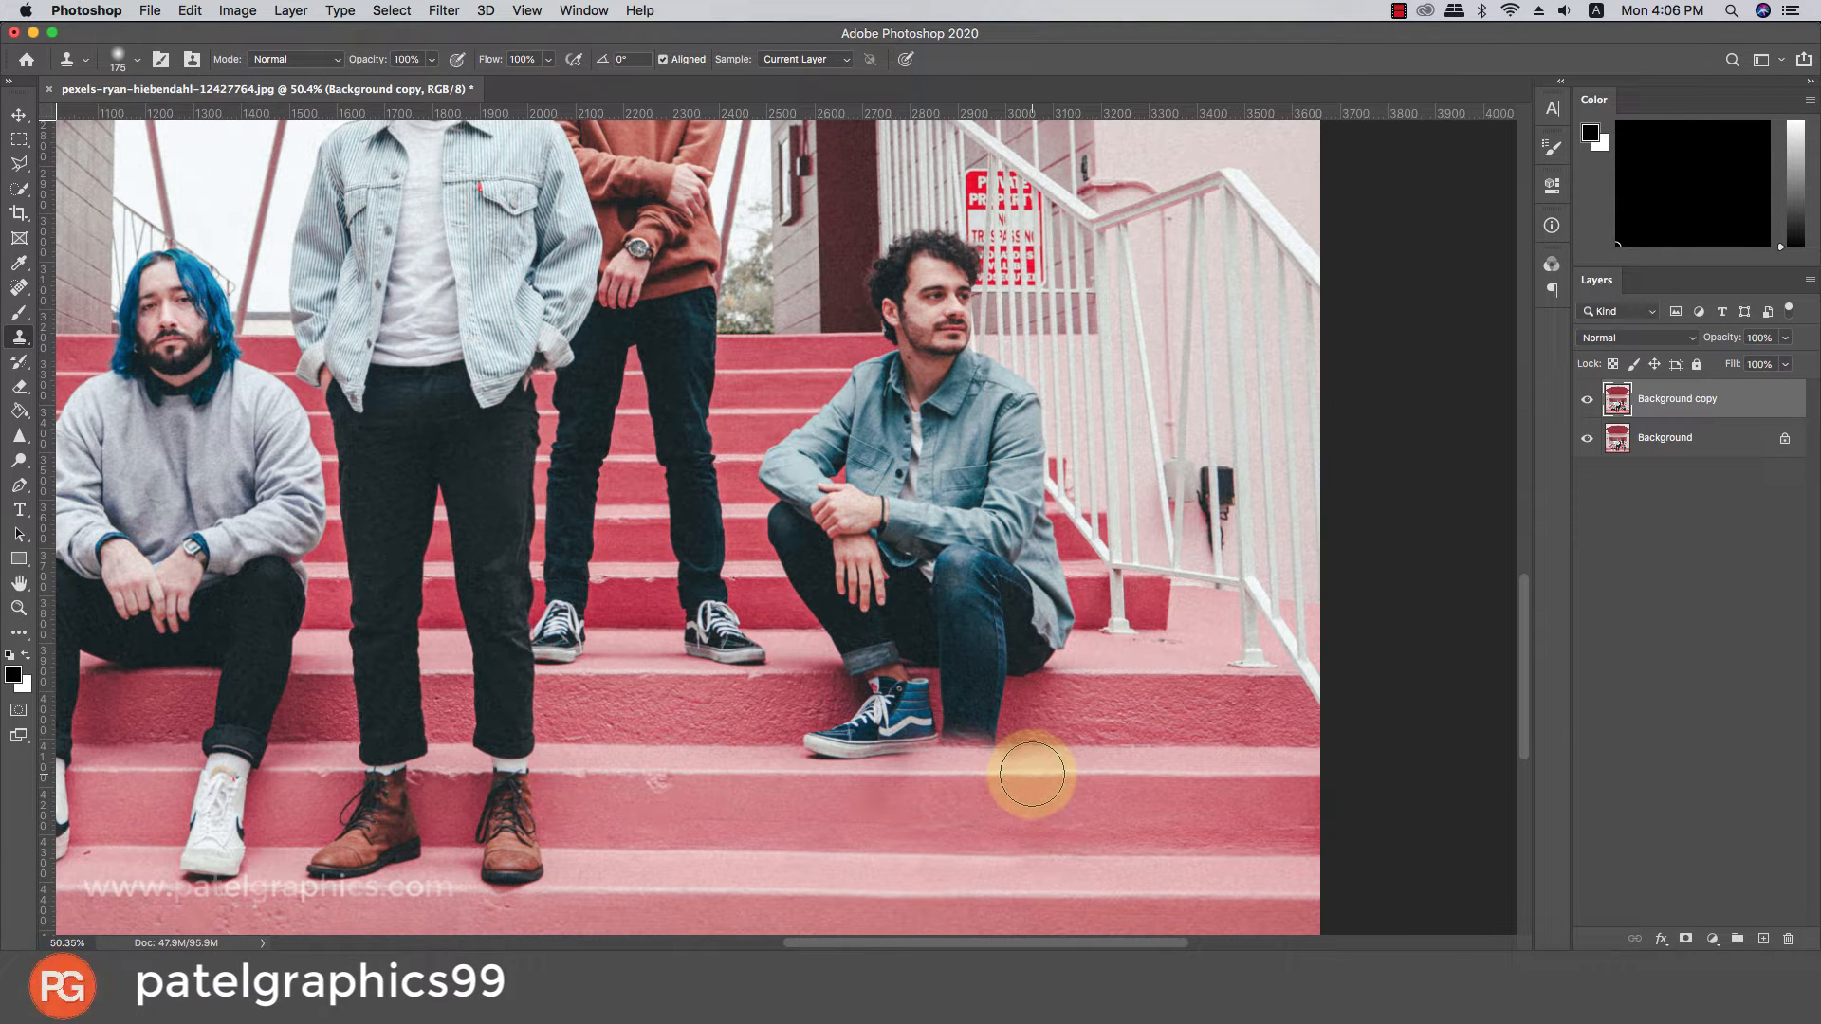
pyautogui.moveTo(1031, 783)
pyautogui.mouseDown()
pyautogui.moveTo(1040, 823)
pyautogui.moveTo(877, 783)
pyautogui.mouseUp()
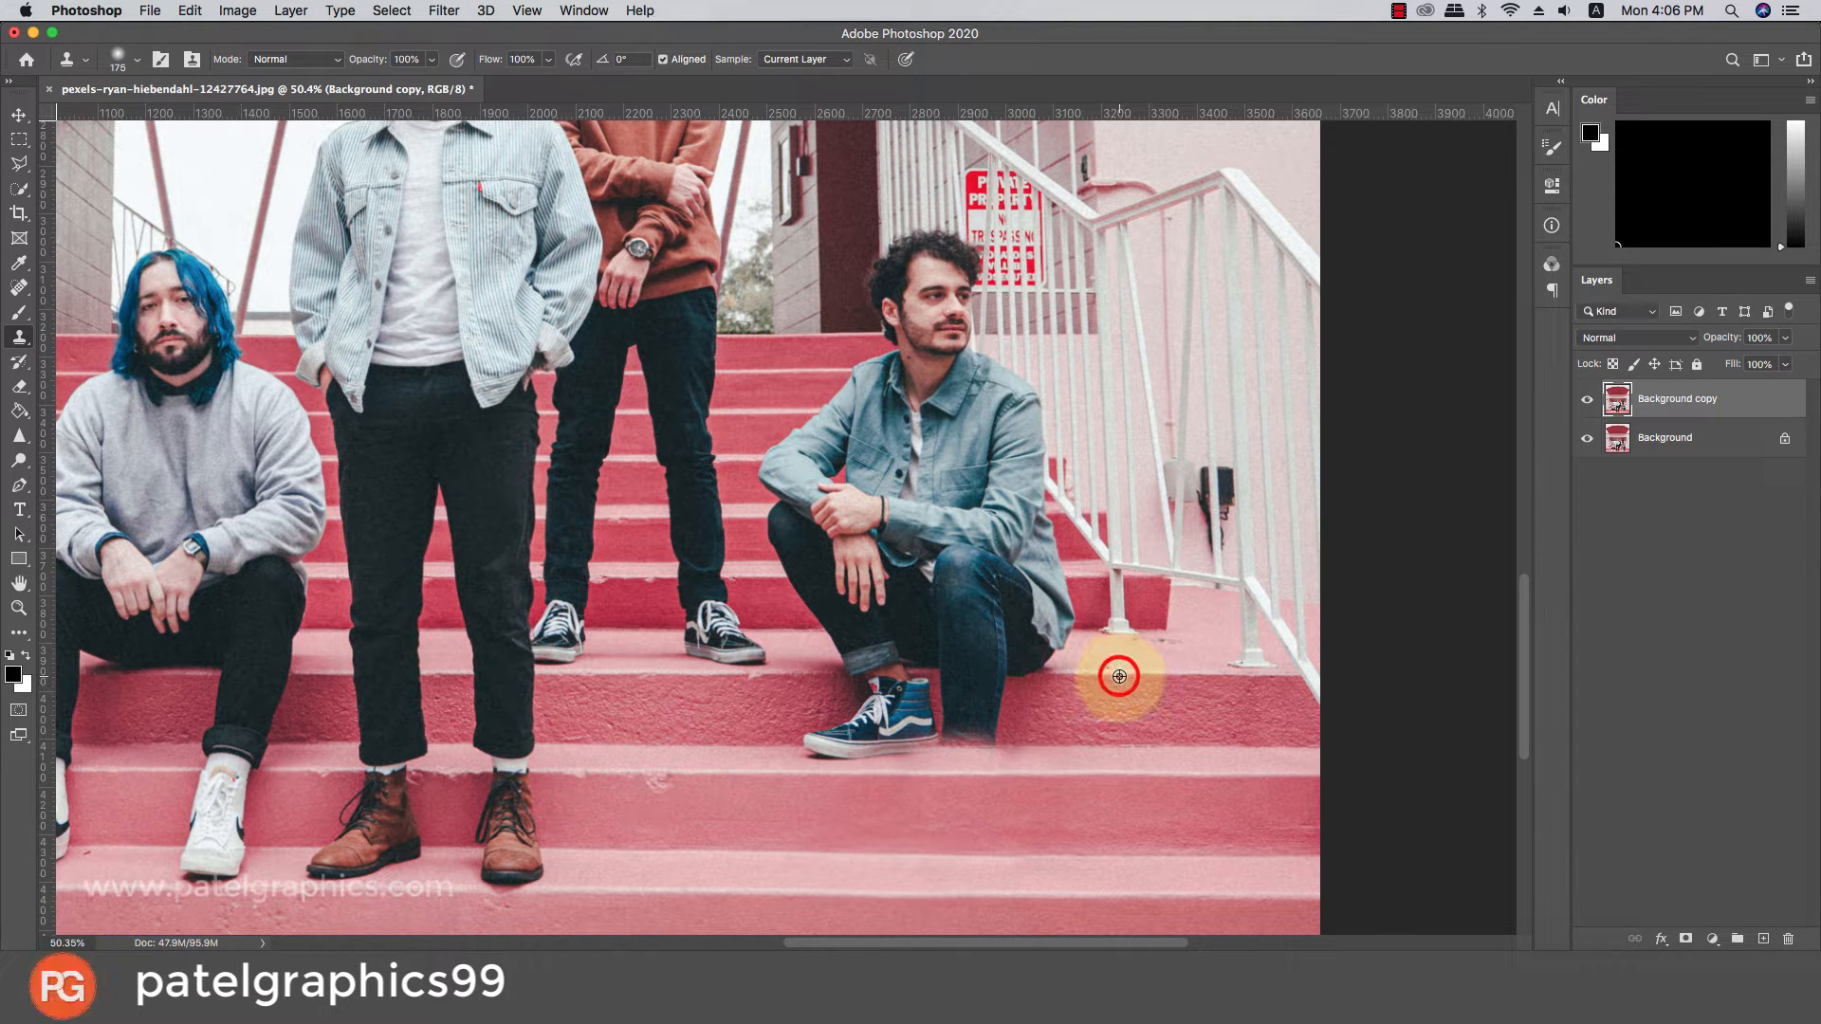
# Clone the steps over the seated man's lower legs and remaining shoe, then undo the last stroke.
pyautogui.moveTo(1036, 664)
pyautogui.mouseDown()
pyautogui.moveTo(993, 679)
pyautogui.moveTo(1036, 671)
pyautogui.moveTo(995, 711)
pyautogui.moveTo(1016, 739)
pyautogui.moveTo(885, 724)
pyautogui.moveTo(1008, 735)
pyautogui.moveTo(930, 699)
pyautogui.moveTo(932, 682)
pyautogui.moveTo(1008, 691)
pyautogui.moveTo(927, 683)
pyautogui.moveTo(834, 699)
pyautogui.moveTo(882, 710)
pyautogui.moveTo(829, 723)
pyautogui.moveTo(873, 739)
pyautogui.moveTo(808, 744)
pyautogui.mouseUp()
pyautogui.press('super+z')
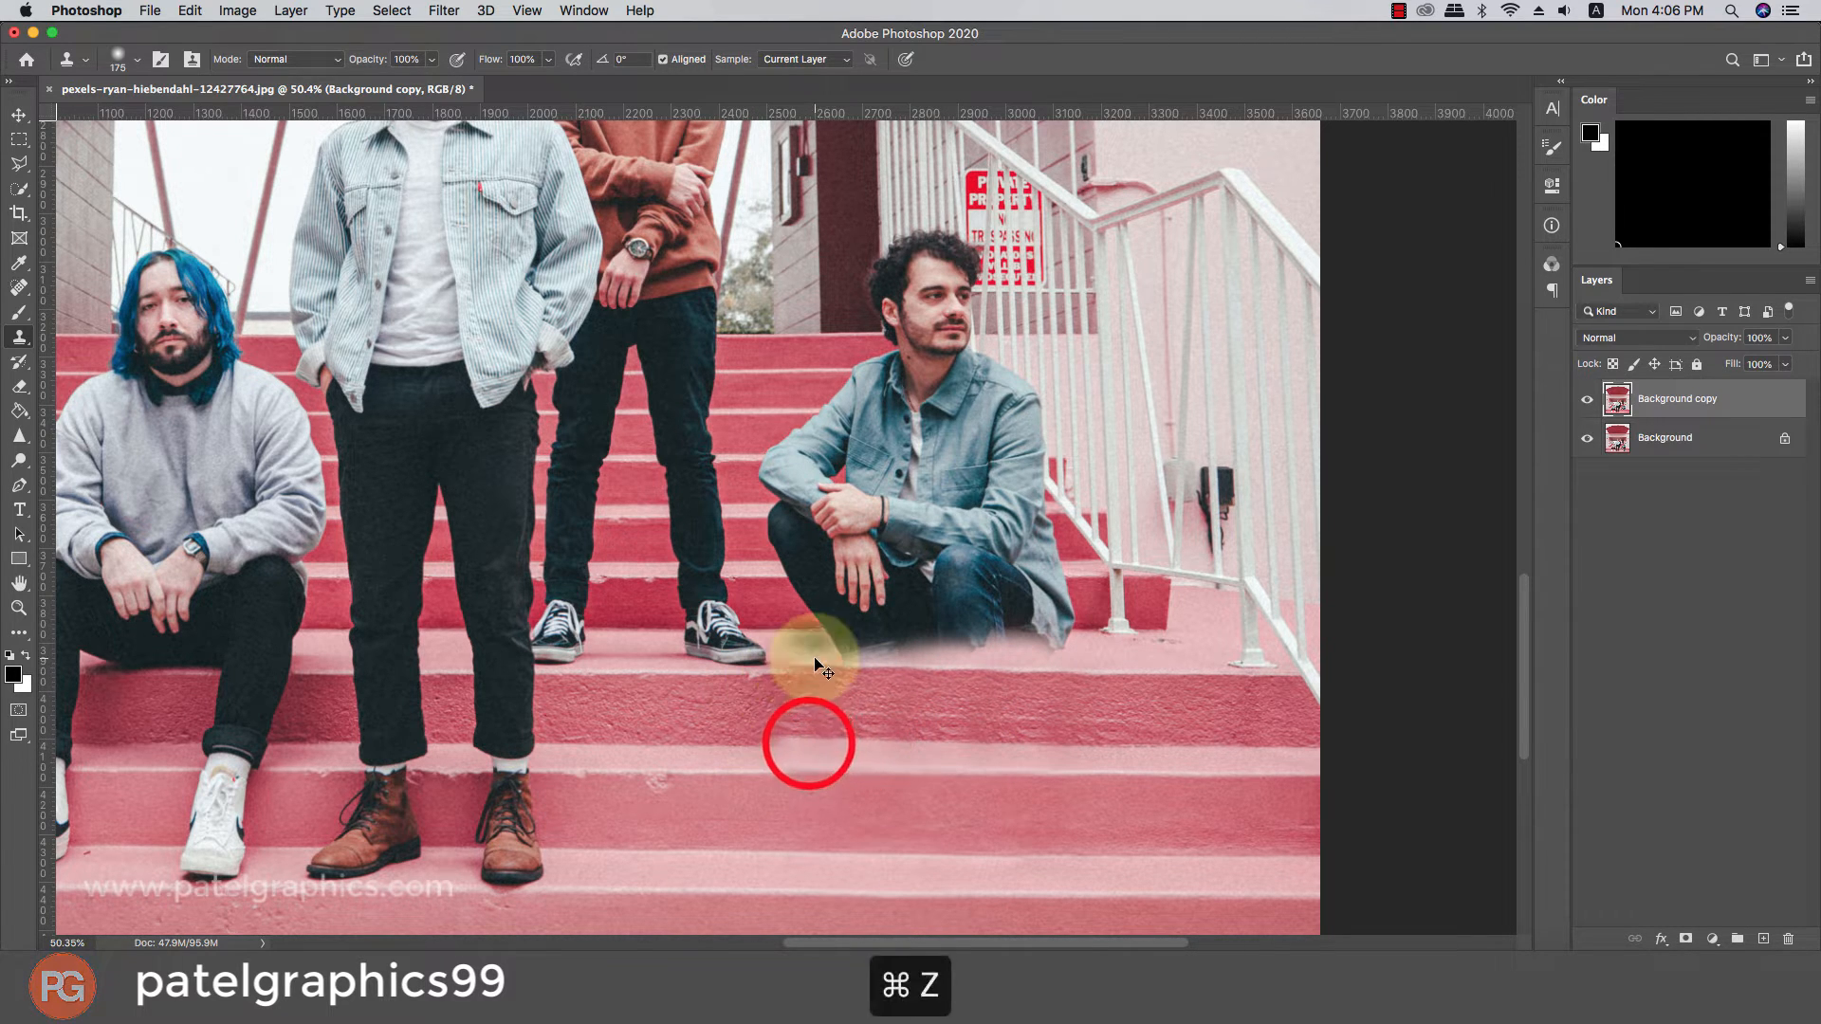
pyautogui.press('super+z')
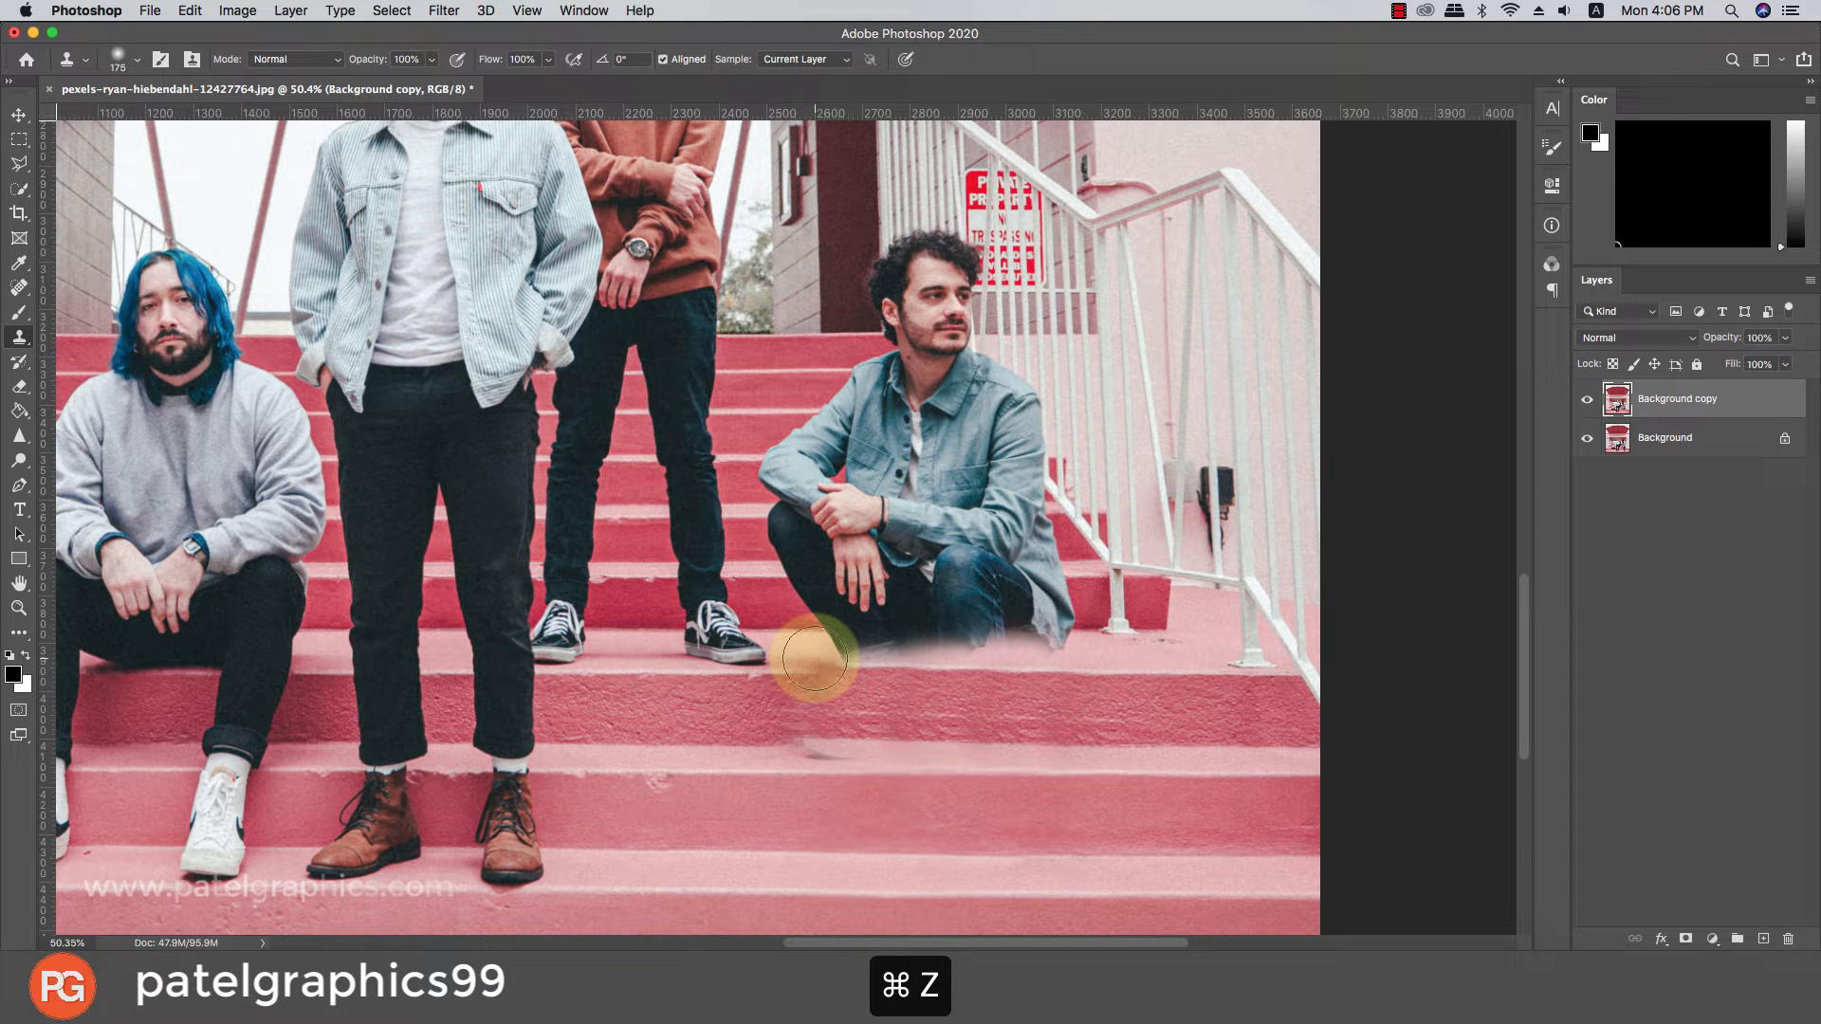
# Reduce the clone brush to about 80–90 and clean up the smudged step edge where the second shoe was.
pyautogui.press('[')
pyautogui.press('[')
pyautogui.press('[')
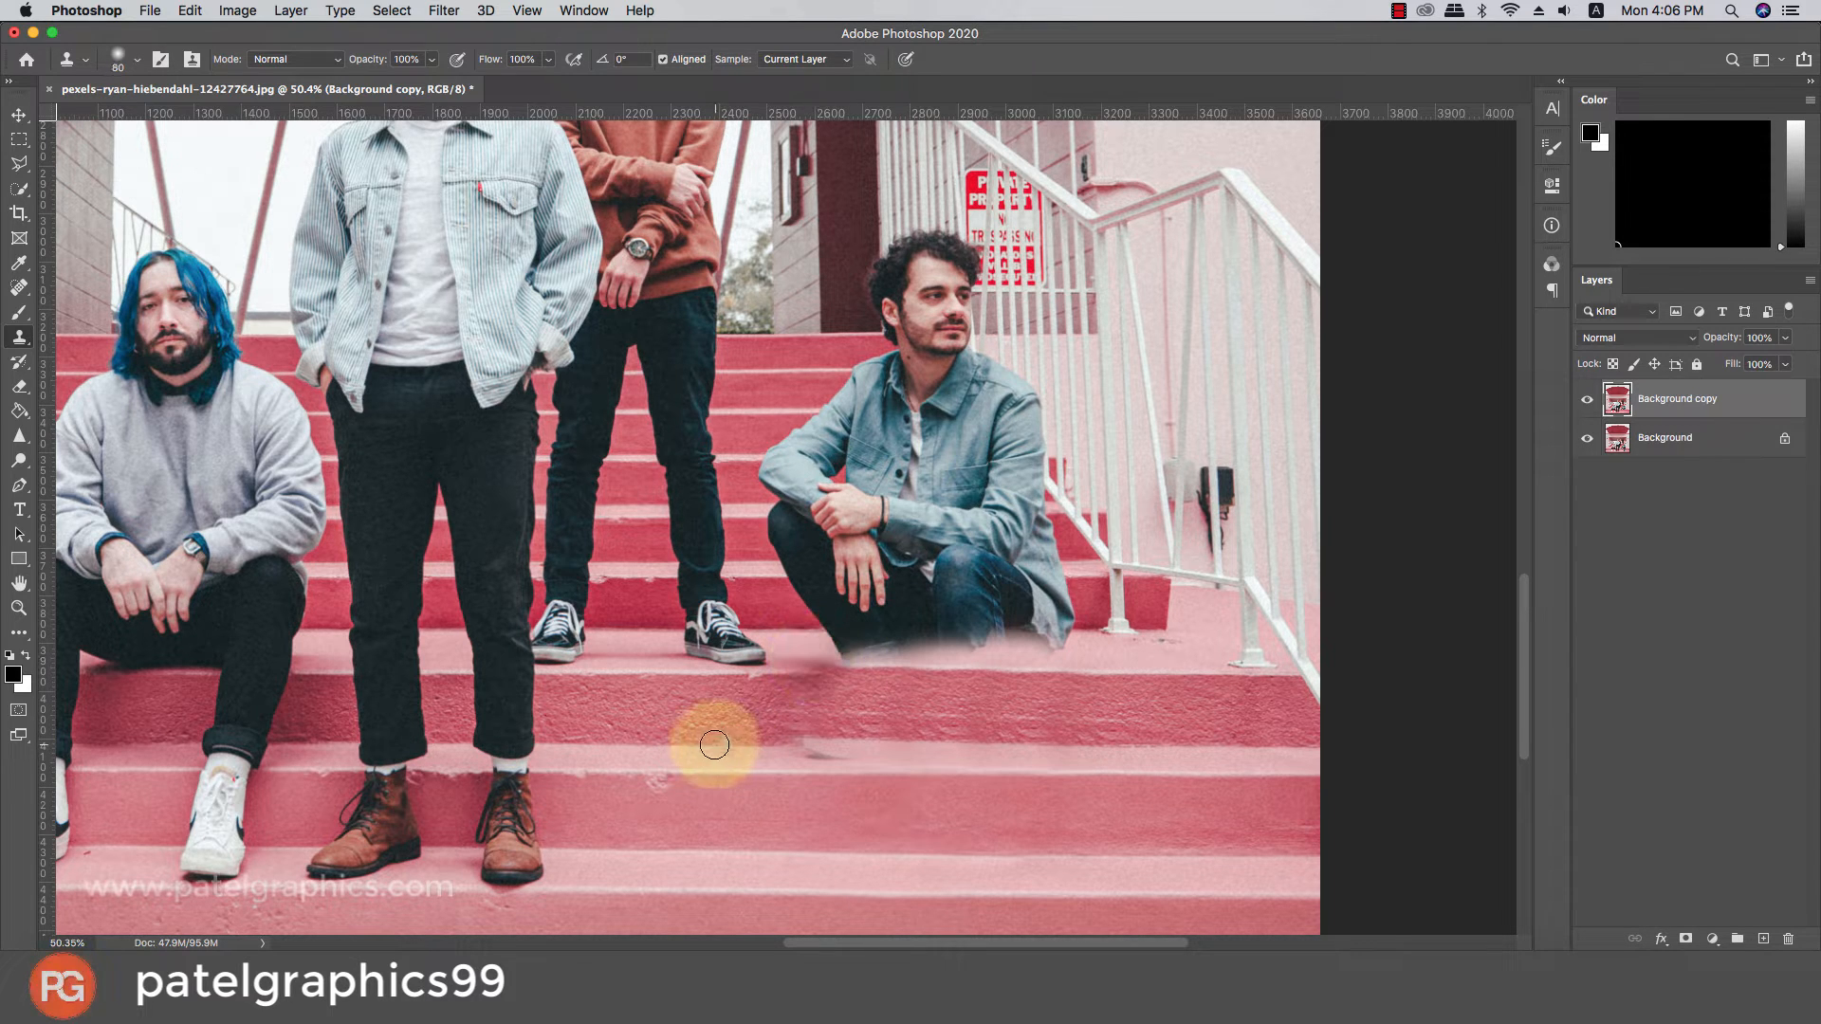
pyautogui.click(785, 743)
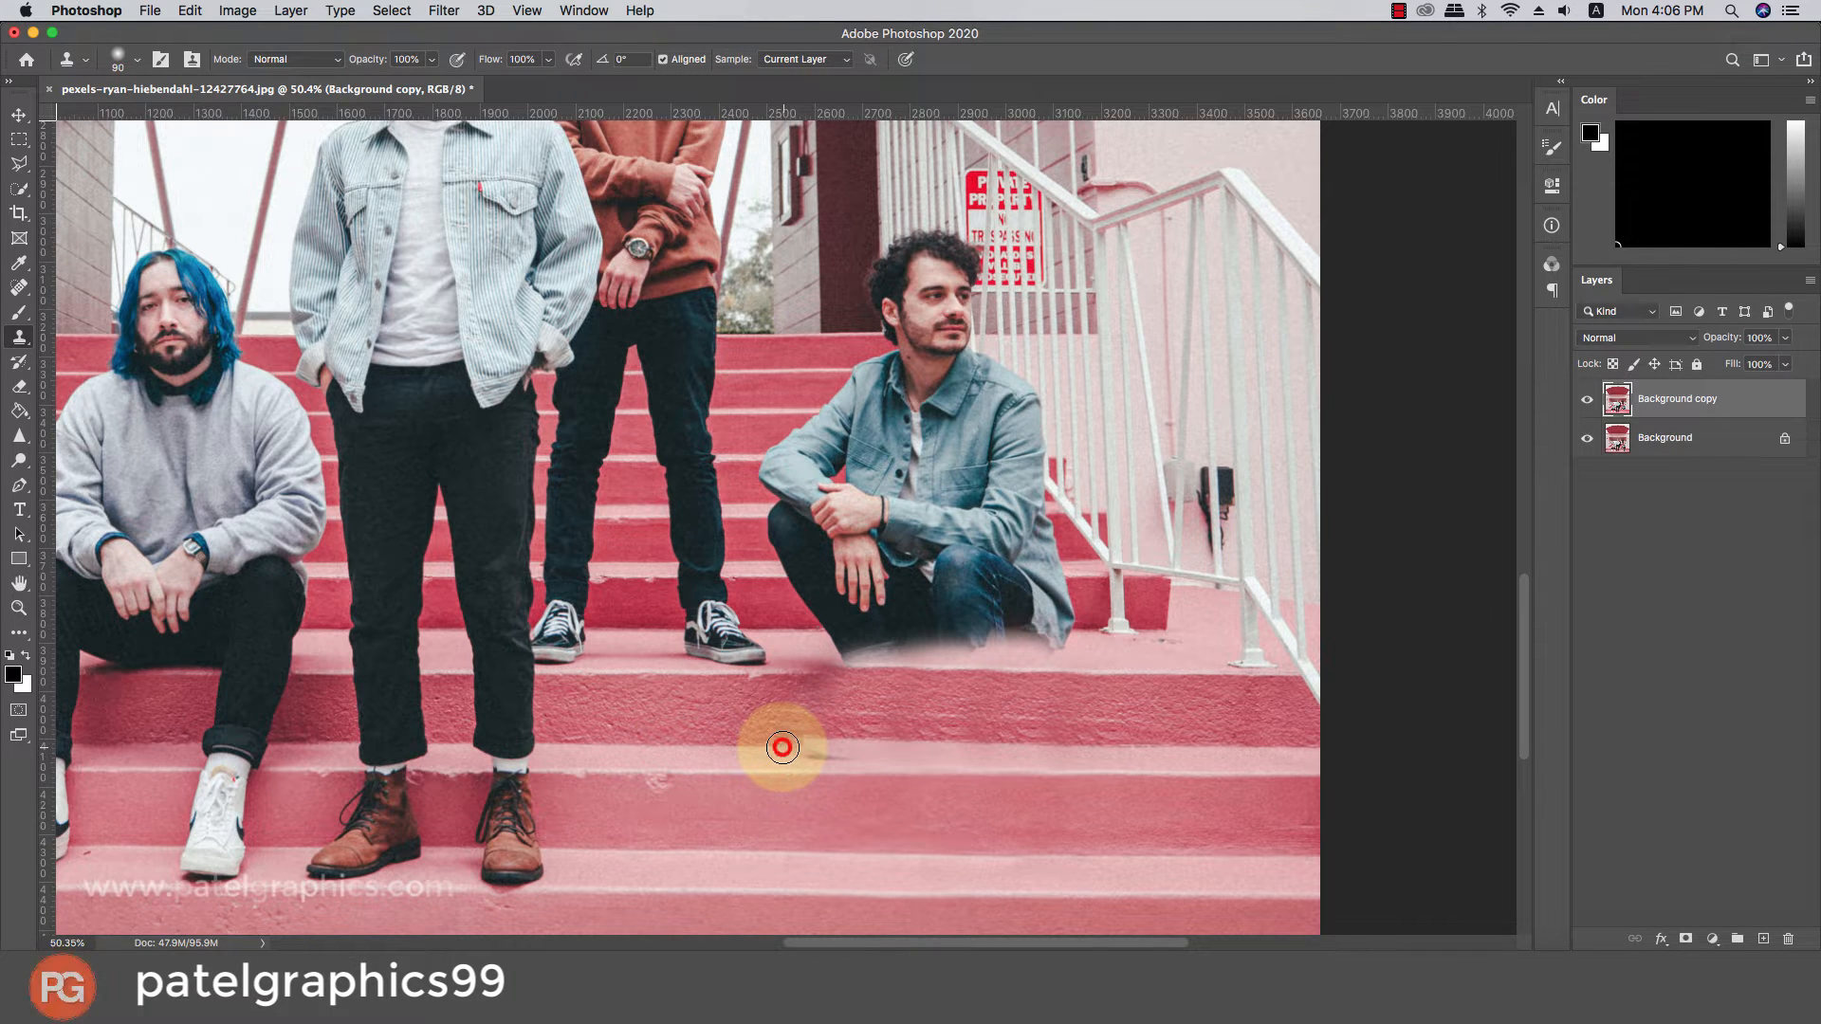
pyautogui.moveTo(783, 747); pyautogui.dragTo(884, 746)
pyautogui.moveTo(857, 744)
pyautogui.mouseDown()
pyautogui.moveTo(1016, 717)
pyautogui.moveTo(950, 741)
pyautogui.moveTo(1045, 735)
pyautogui.mouseUp()
# Retouch the step edge and tread below the seated man's knees with the Clone Stamp at brush size 80.
pyautogui.press('[')
pyautogui.press('[')
pyautogui.press(']')
pyautogui.press(']')
pyautogui.press(']')
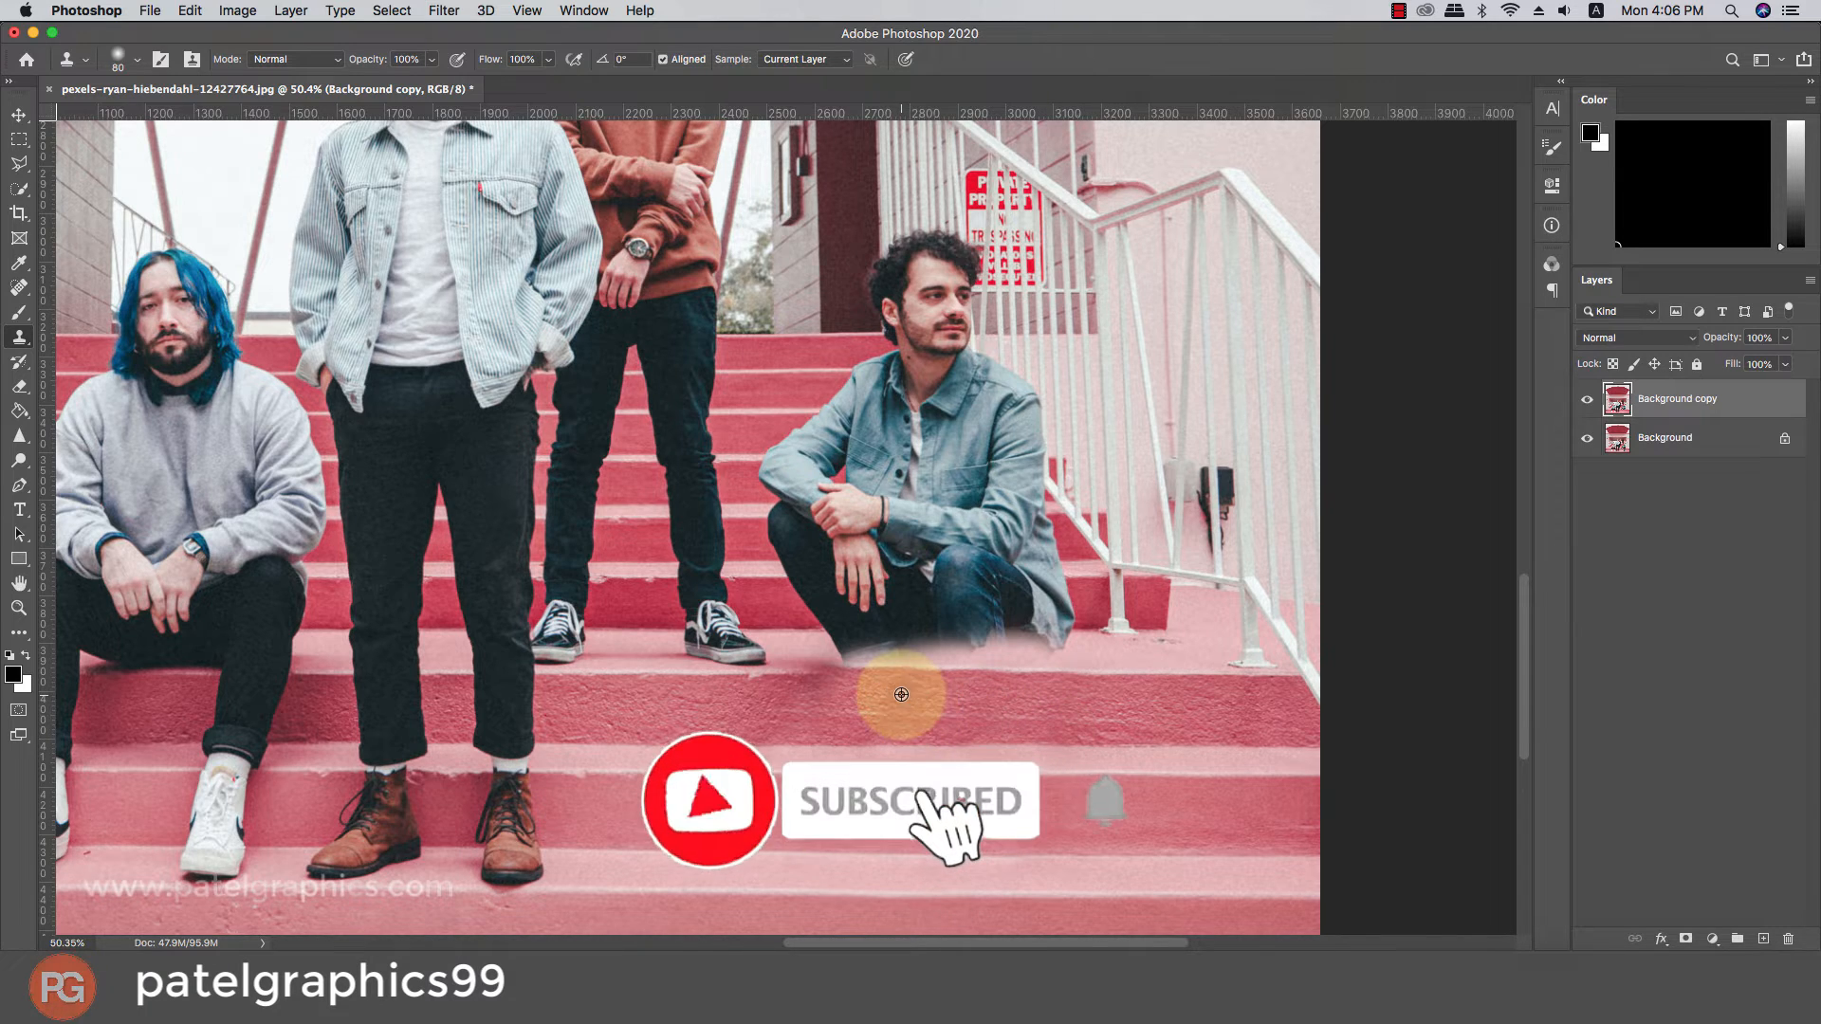
pyautogui.scroll(-5, 901, 695)
pyautogui.scroll(5, 396, 683)
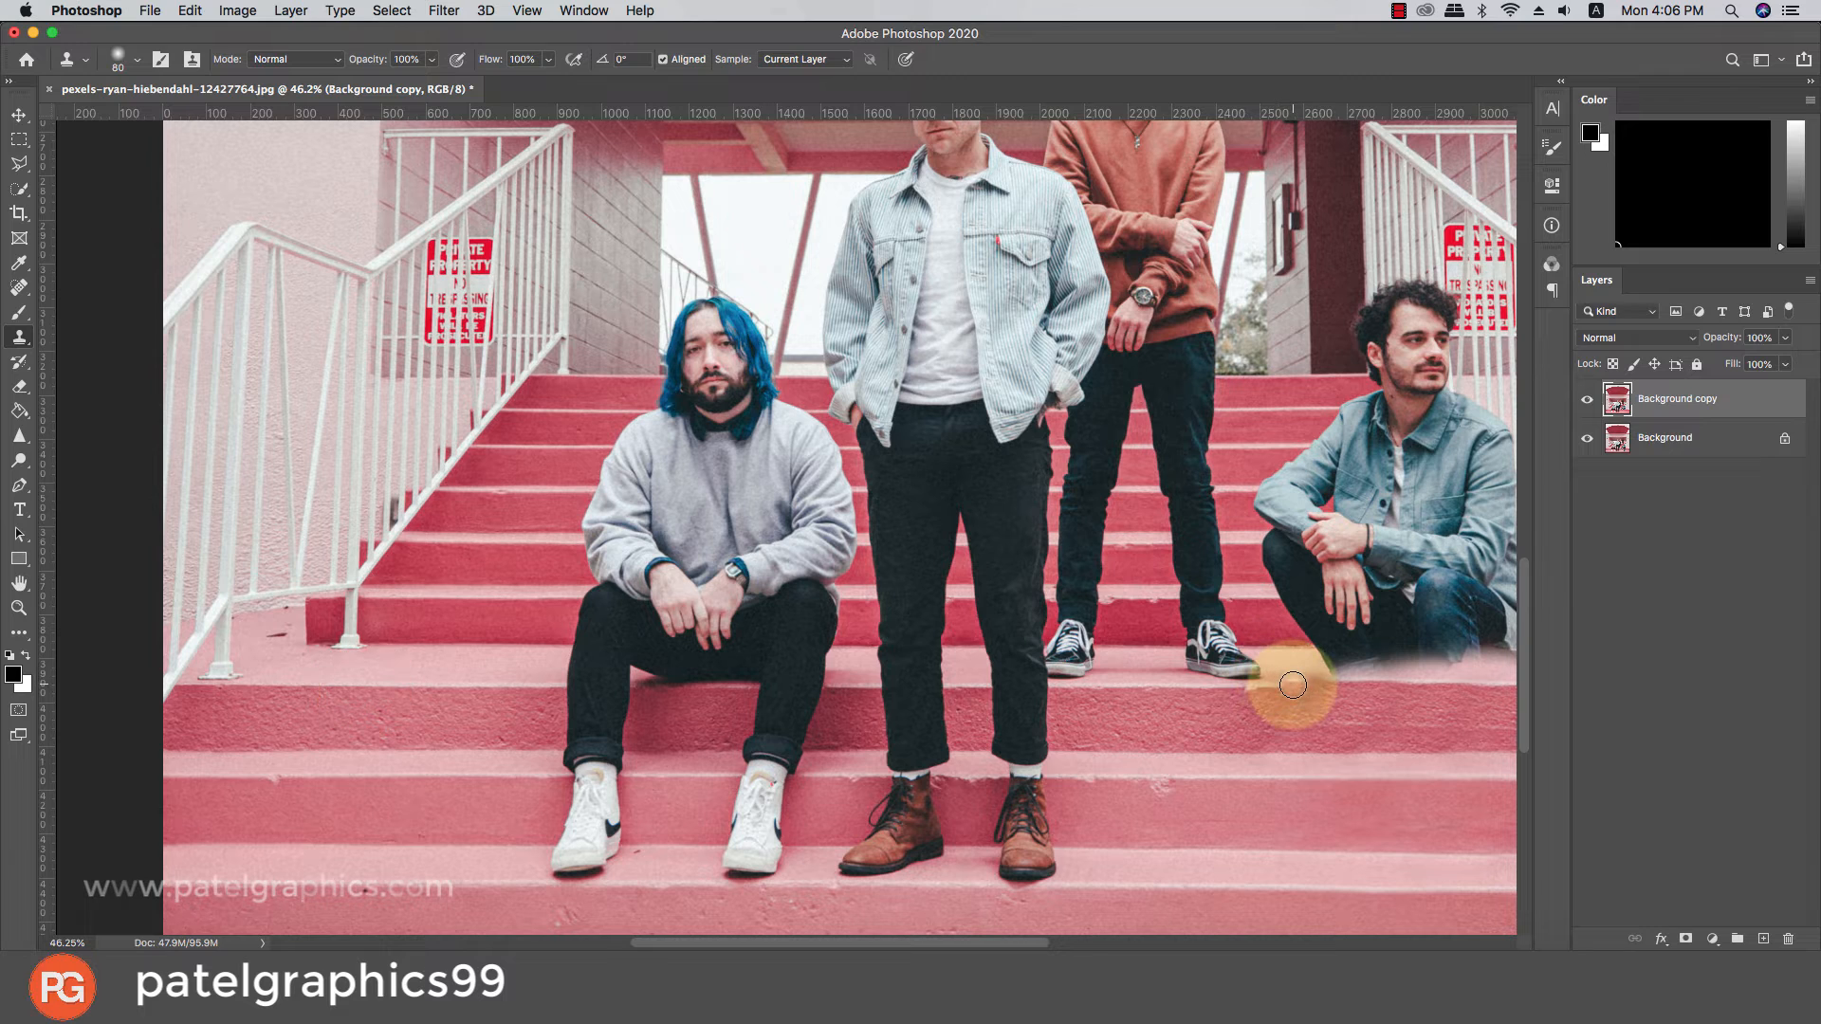
pyautogui.moveTo(1286, 691)
pyautogui.mouseDown()
pyautogui.moveTo(1305, 715)
pyautogui.moveTo(1388, 707)
pyautogui.moveTo(1329, 683)
pyautogui.moveTo(1402, 679)
pyautogui.moveTo(1334, 663)
pyautogui.moveTo(1403, 669)
pyautogui.moveTo(1312, 655)
pyautogui.moveTo(1421, 667)
pyautogui.moveTo(1392, 669)
pyautogui.mouseUp()
pyautogui.moveTo(1397, 673)
pyautogui.mouseDown()
pyautogui.moveTo(1252, 651)
pyautogui.moveTo(1367, 639)
pyautogui.moveTo(1225, 664)
pyautogui.moveTo(1419, 664)
pyautogui.moveTo(1350, 651)
pyautogui.moveTo(1379, 641)
pyautogui.mouseUp()
# Set the clone brush size to 100, sample the step beside the blue-haired man, and paint over the right-hand man's nearer thigh.
pyautogui.press(']')
pyautogui.press(']')
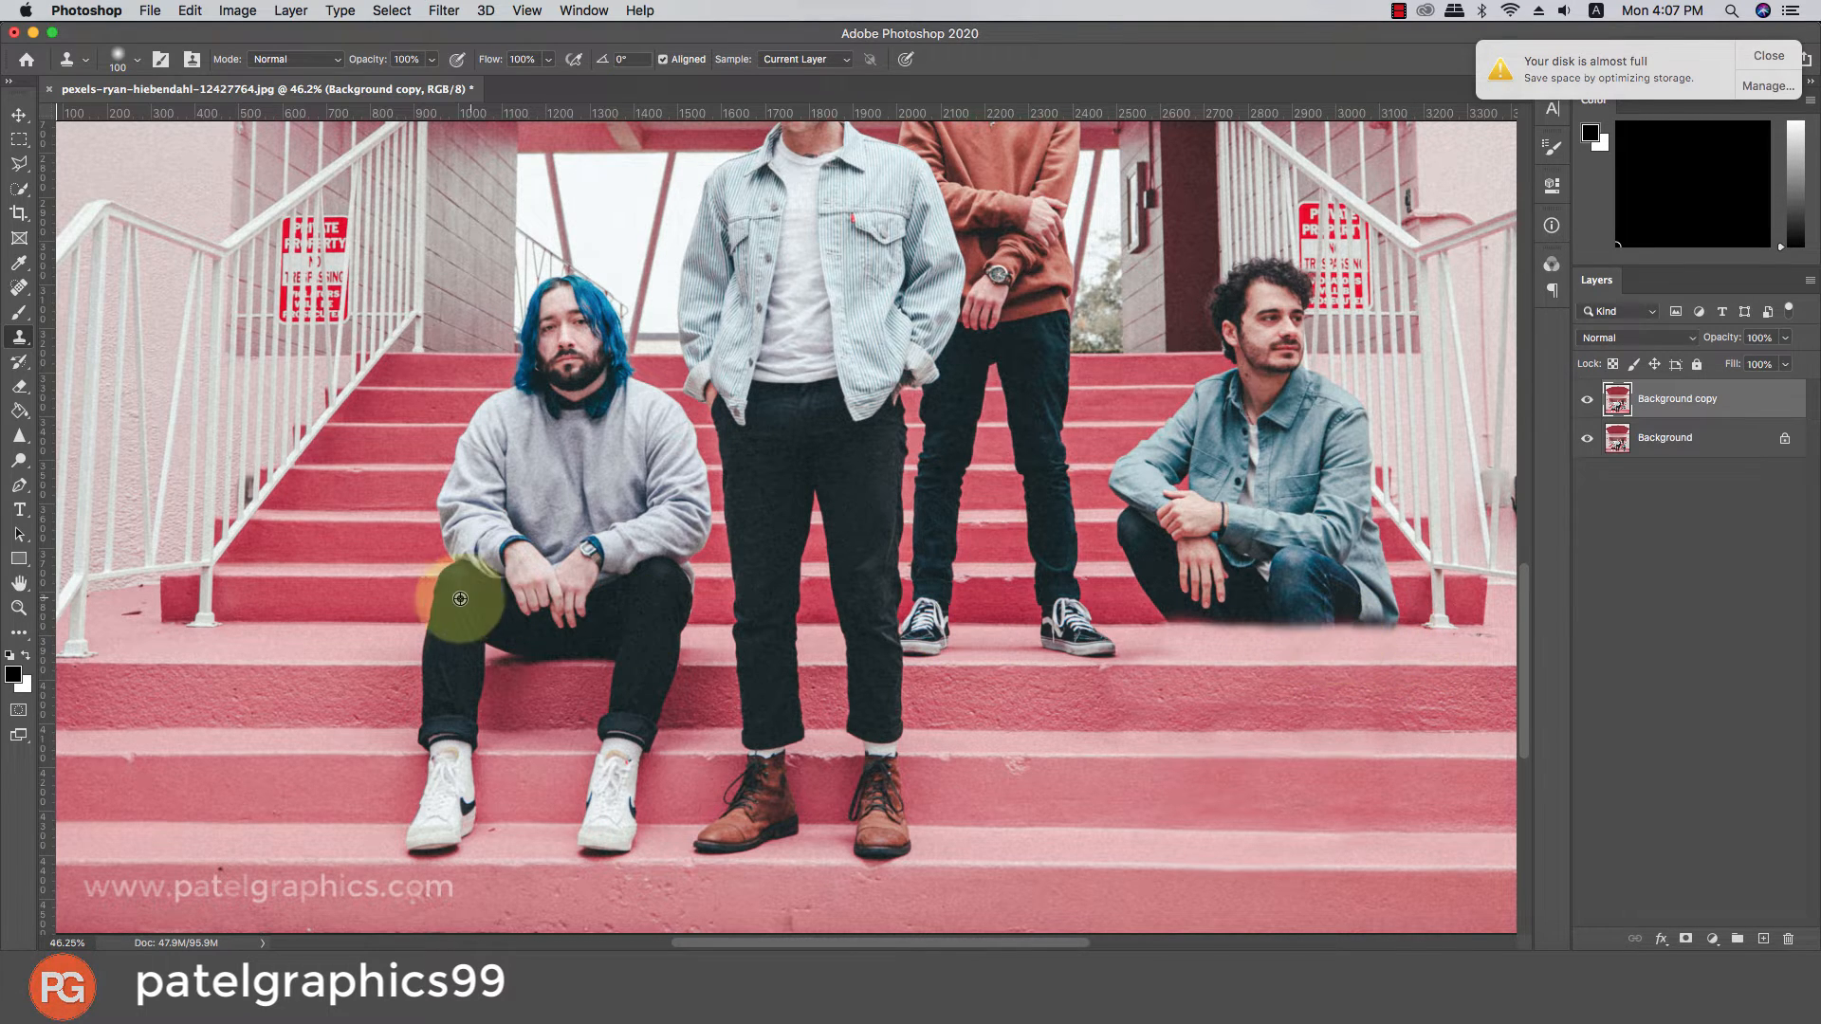
pyautogui.keyDown('alt'); pyautogui.click(341, 622); pyautogui.keyUp('alt')
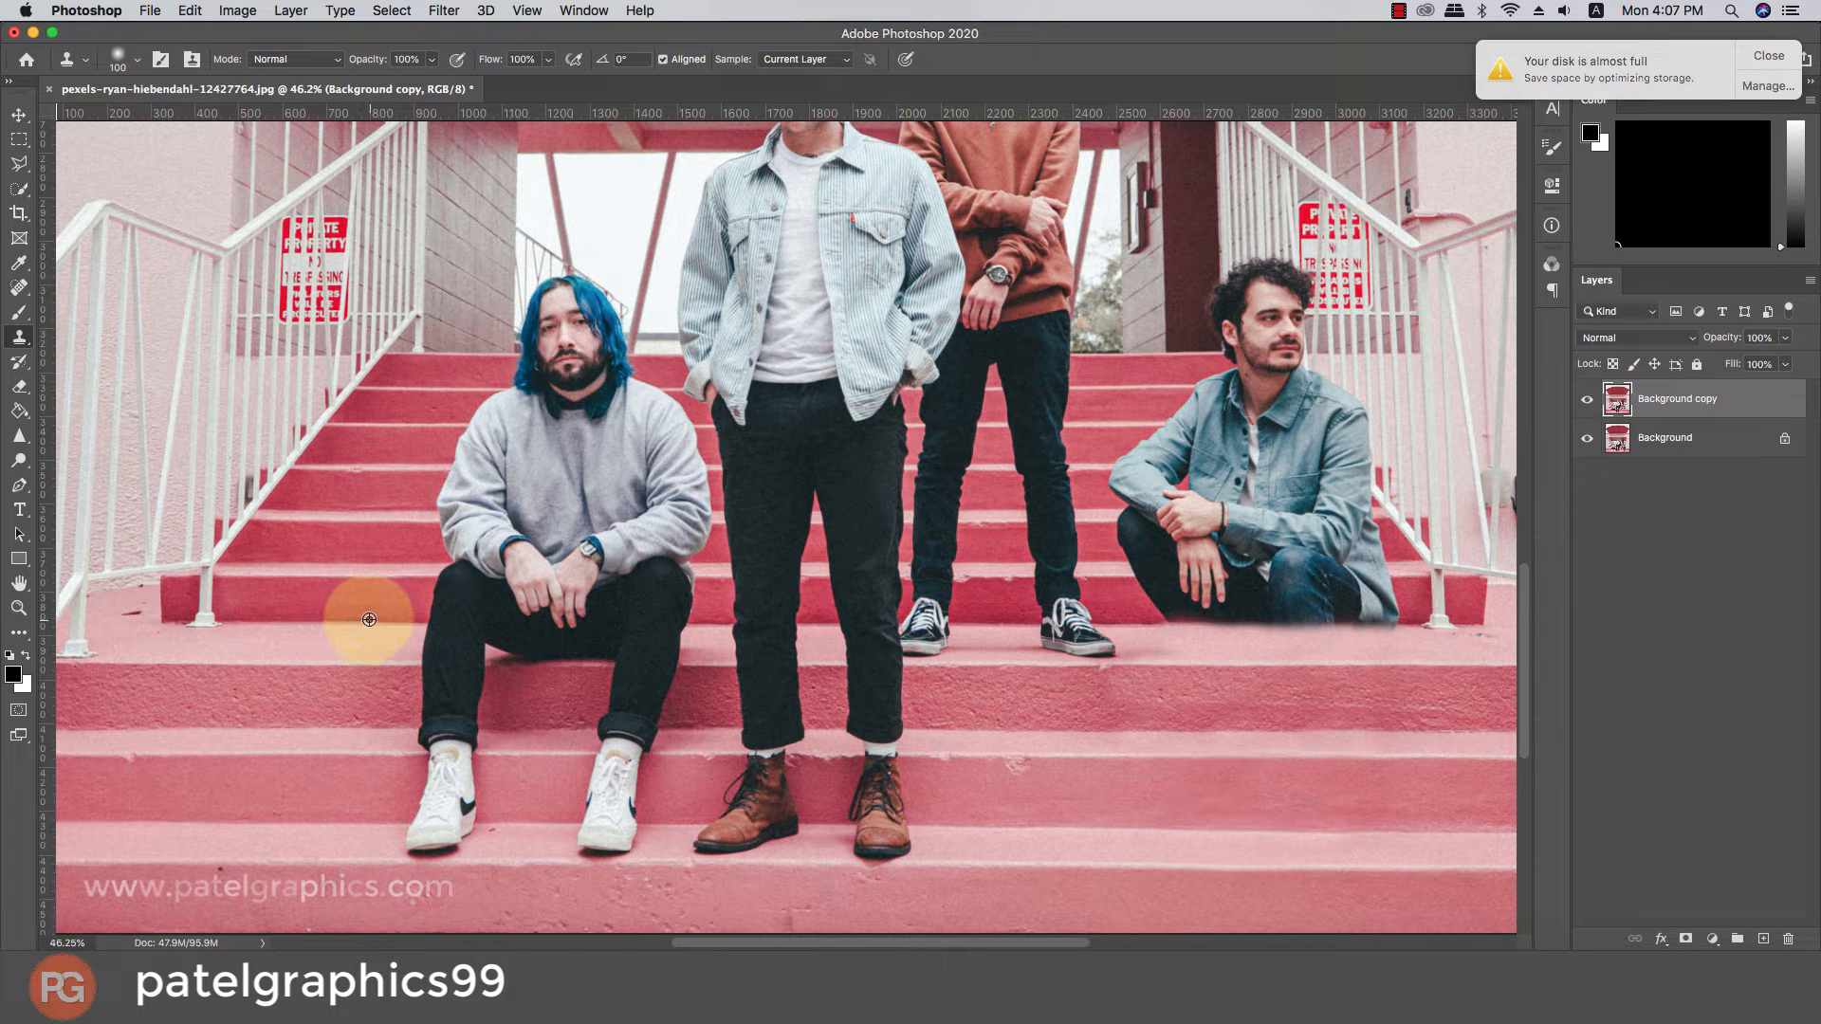
pyautogui.moveTo(1516, 652)
pyautogui.mouseDown()
pyautogui.moveTo(1390, 617)
pyautogui.moveTo(1284, 622)
pyautogui.moveTo(1390, 598)
pyautogui.moveTo(1309, 597)
pyautogui.moveTo(1382, 597)
pyautogui.moveTo(1340, 589)
pyautogui.moveTo(1271, 594)
pyautogui.moveTo(1284, 617)
pyautogui.mouseUp()
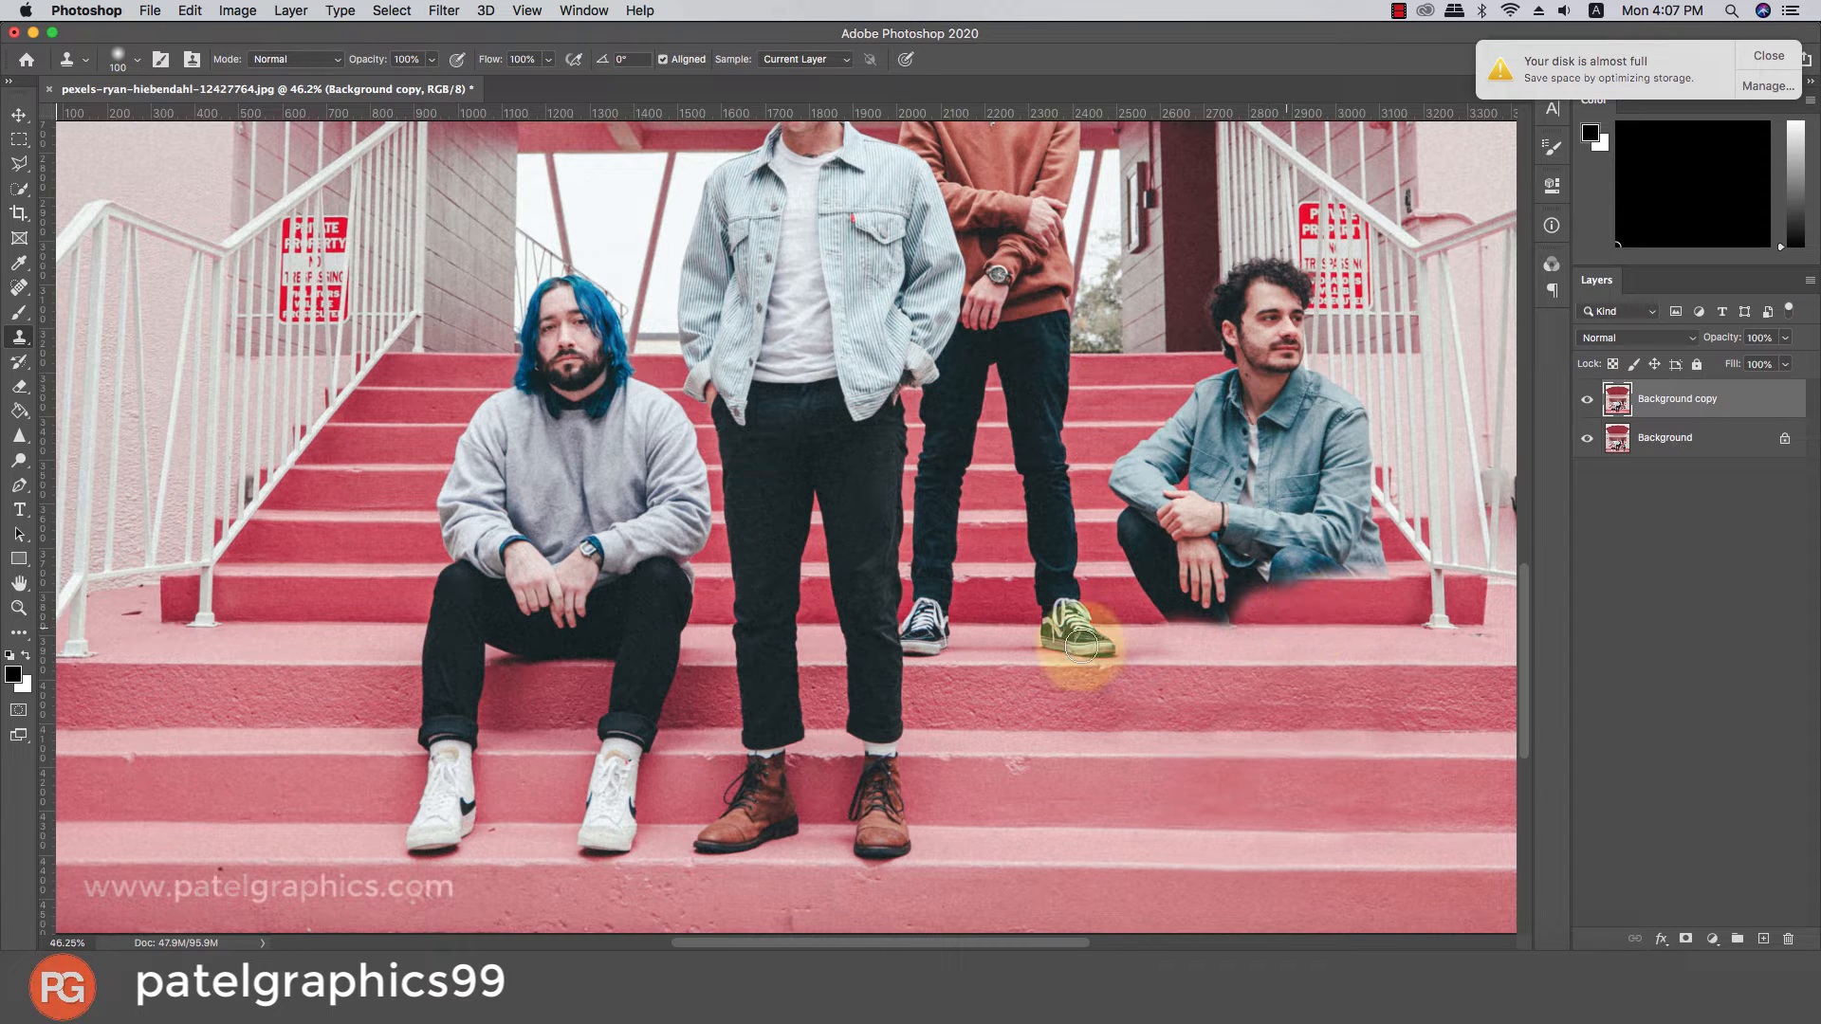
# Resample the same step line and clone it over the seated man's remaining knee and thigh.
pyautogui.keyDown('alt'); pyautogui.click(355, 620); pyautogui.keyUp('alt')
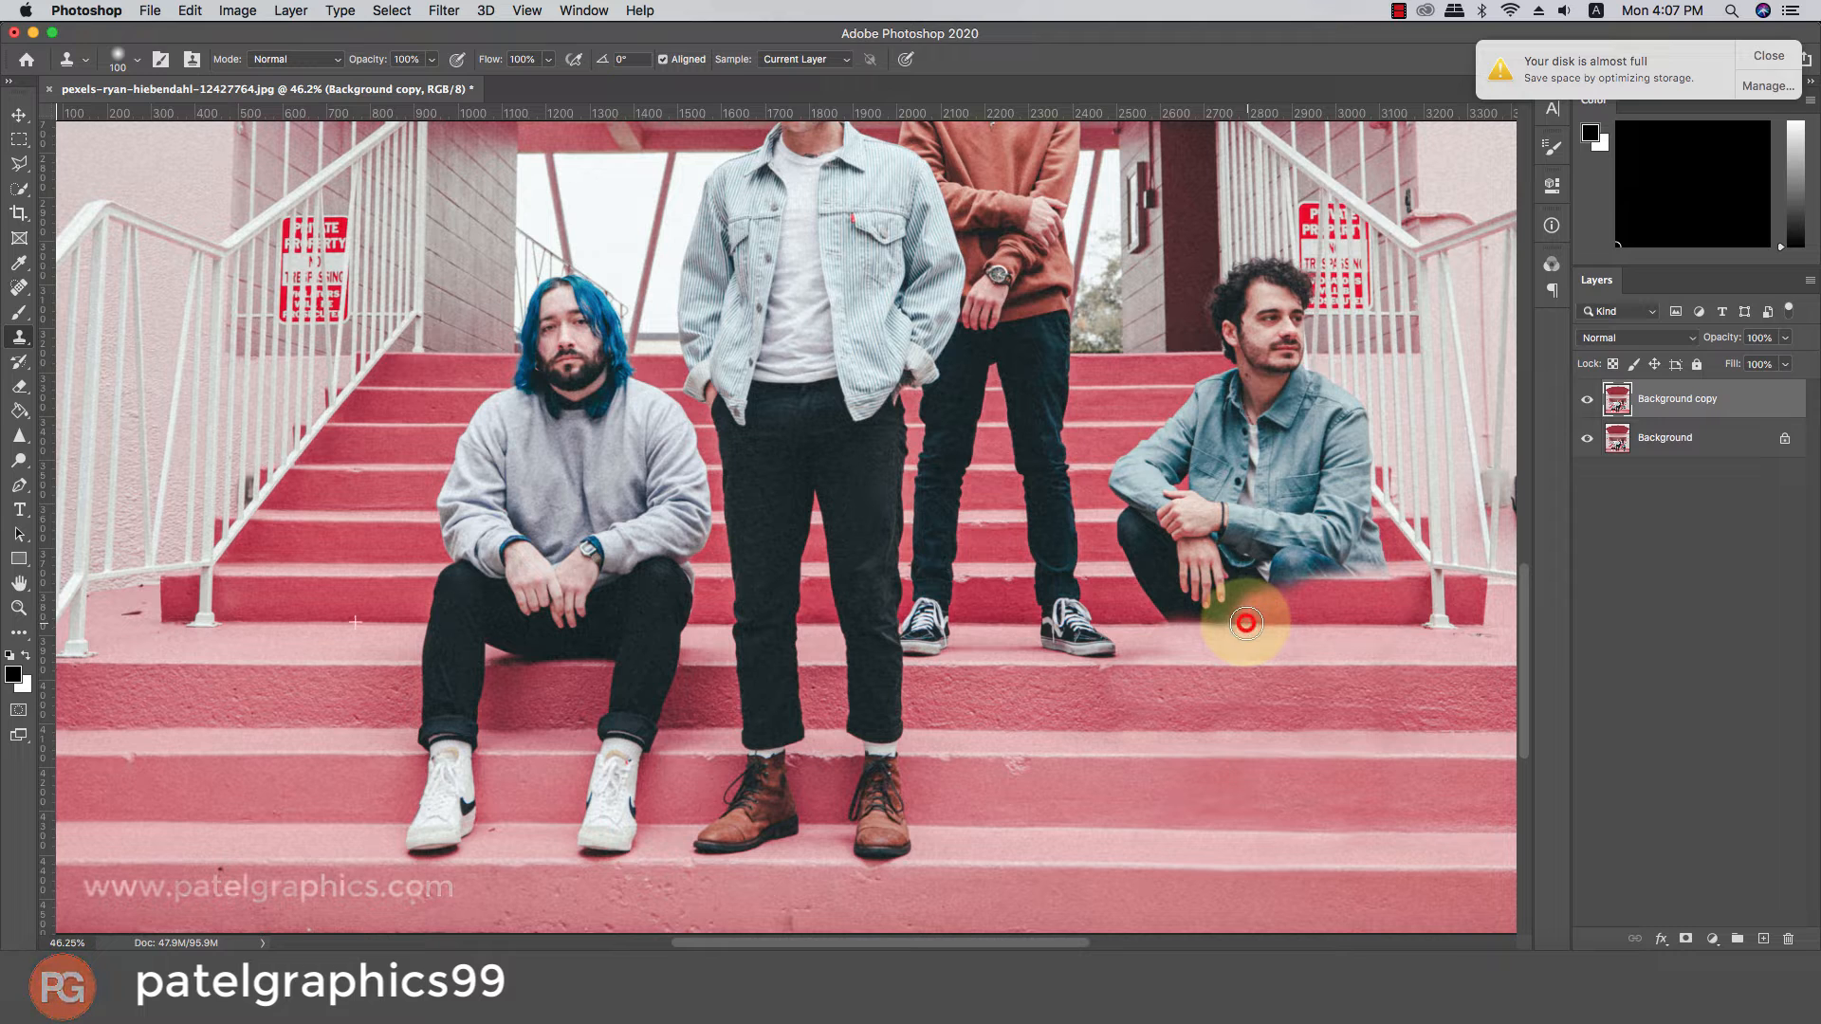
pyautogui.click(1246, 623)
pyautogui.moveTo(1246, 619)
pyautogui.mouseDown()
pyautogui.moveTo(1153, 605)
pyautogui.moveTo(1233, 581)
pyautogui.moveTo(1140, 570)
pyautogui.moveTo(1192, 590)
pyautogui.moveTo(1261, 577)
pyautogui.moveTo(1136, 570)
pyautogui.moveTo(1279, 589)
pyautogui.moveTo(1305, 576)
pyautogui.moveTo(1282, 570)
pyautogui.moveTo(1317, 574)
pyautogui.moveTo(1209, 610)
pyautogui.mouseUp()
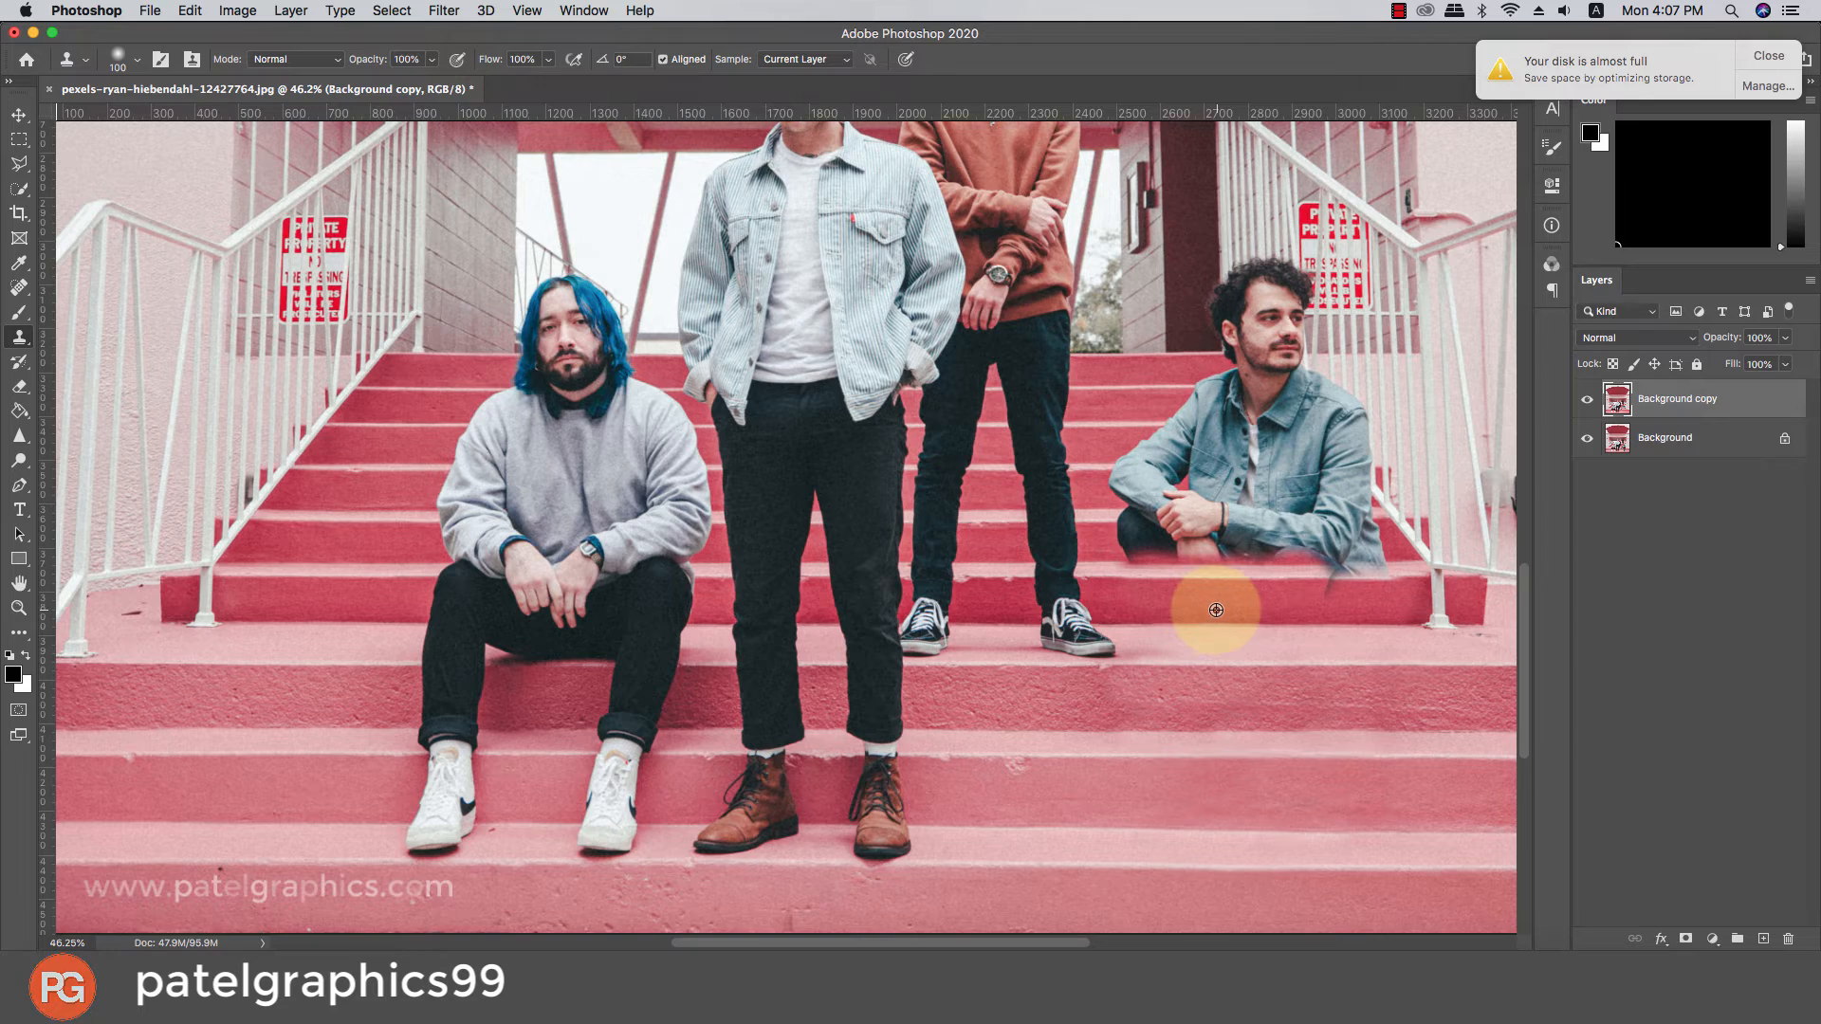
# Clone the step edge over the lower corner of the seated man's jacket.
pyautogui.scroll(6, 1216, 610)
pyautogui.hscroll(5, 1266, 553)
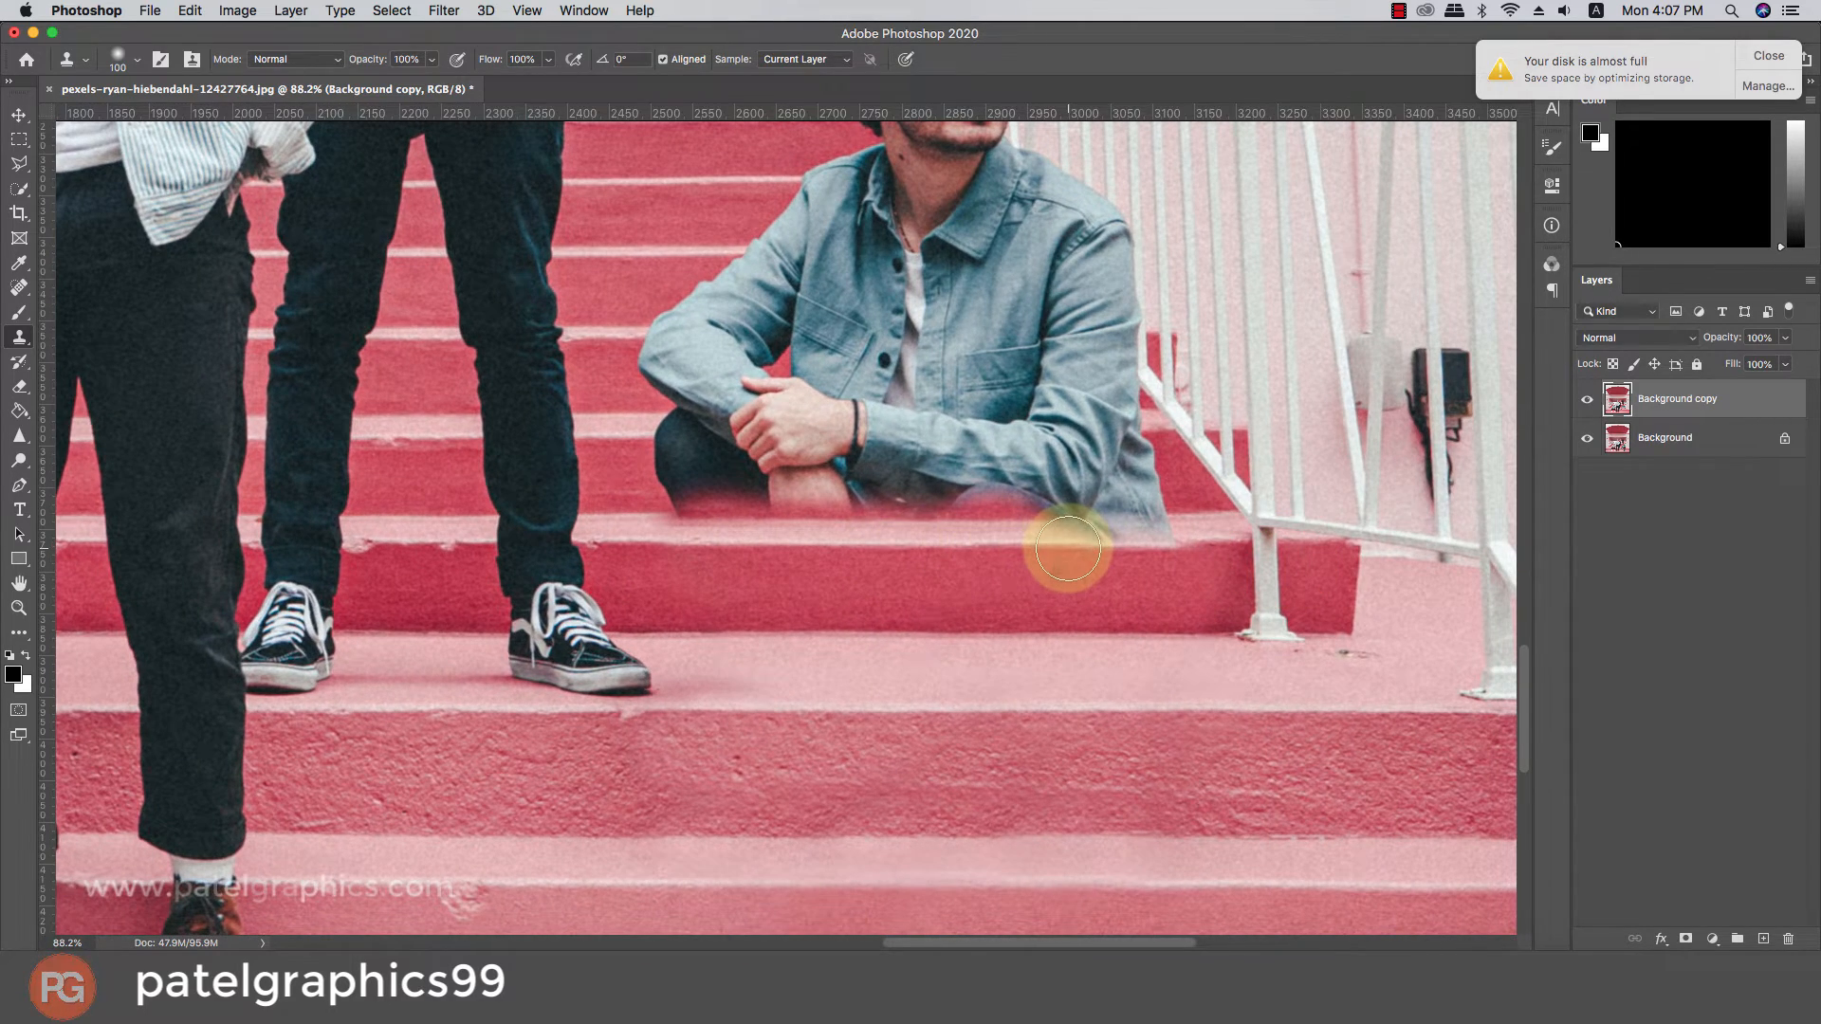
pyautogui.moveTo(1067, 548); pyautogui.dragTo(1146, 537)
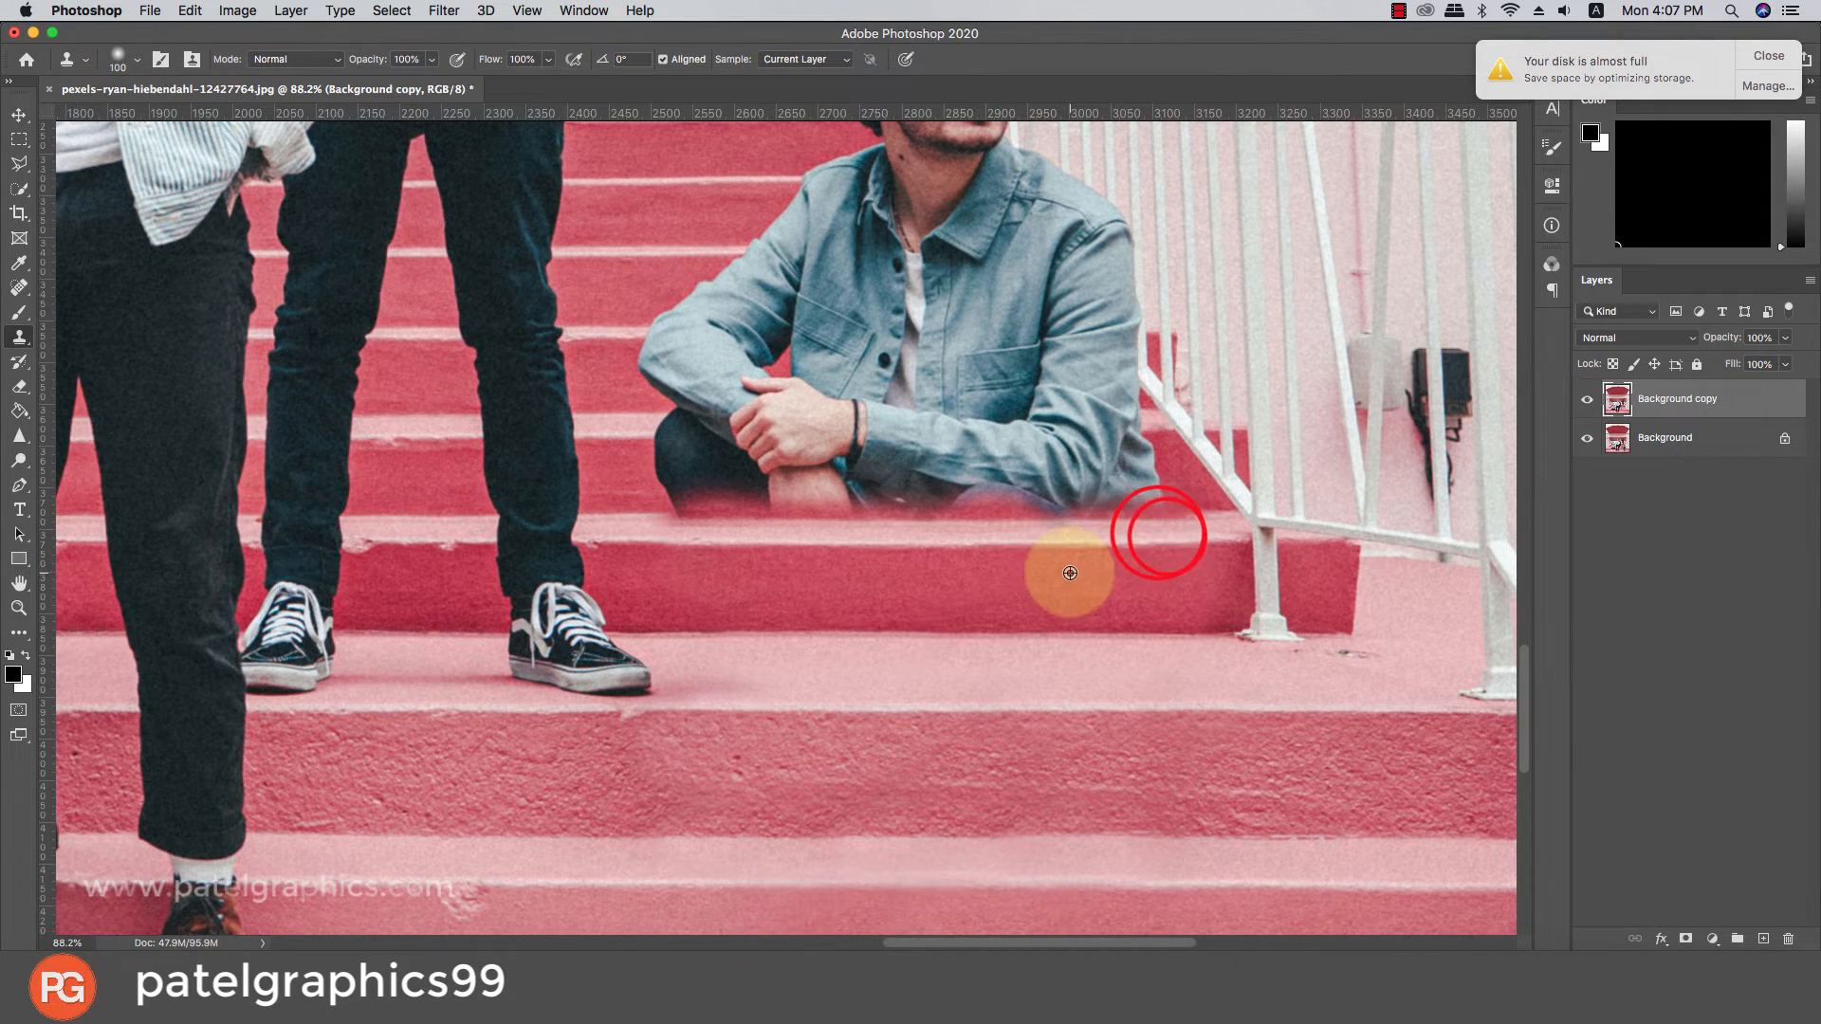
# Try to clone a higher step over the lower corner of the seated man's jacket with a smaller brush.
pyautogui.scroll(-7, 1069, 573)
pyautogui.scroll(4, 425, 537)
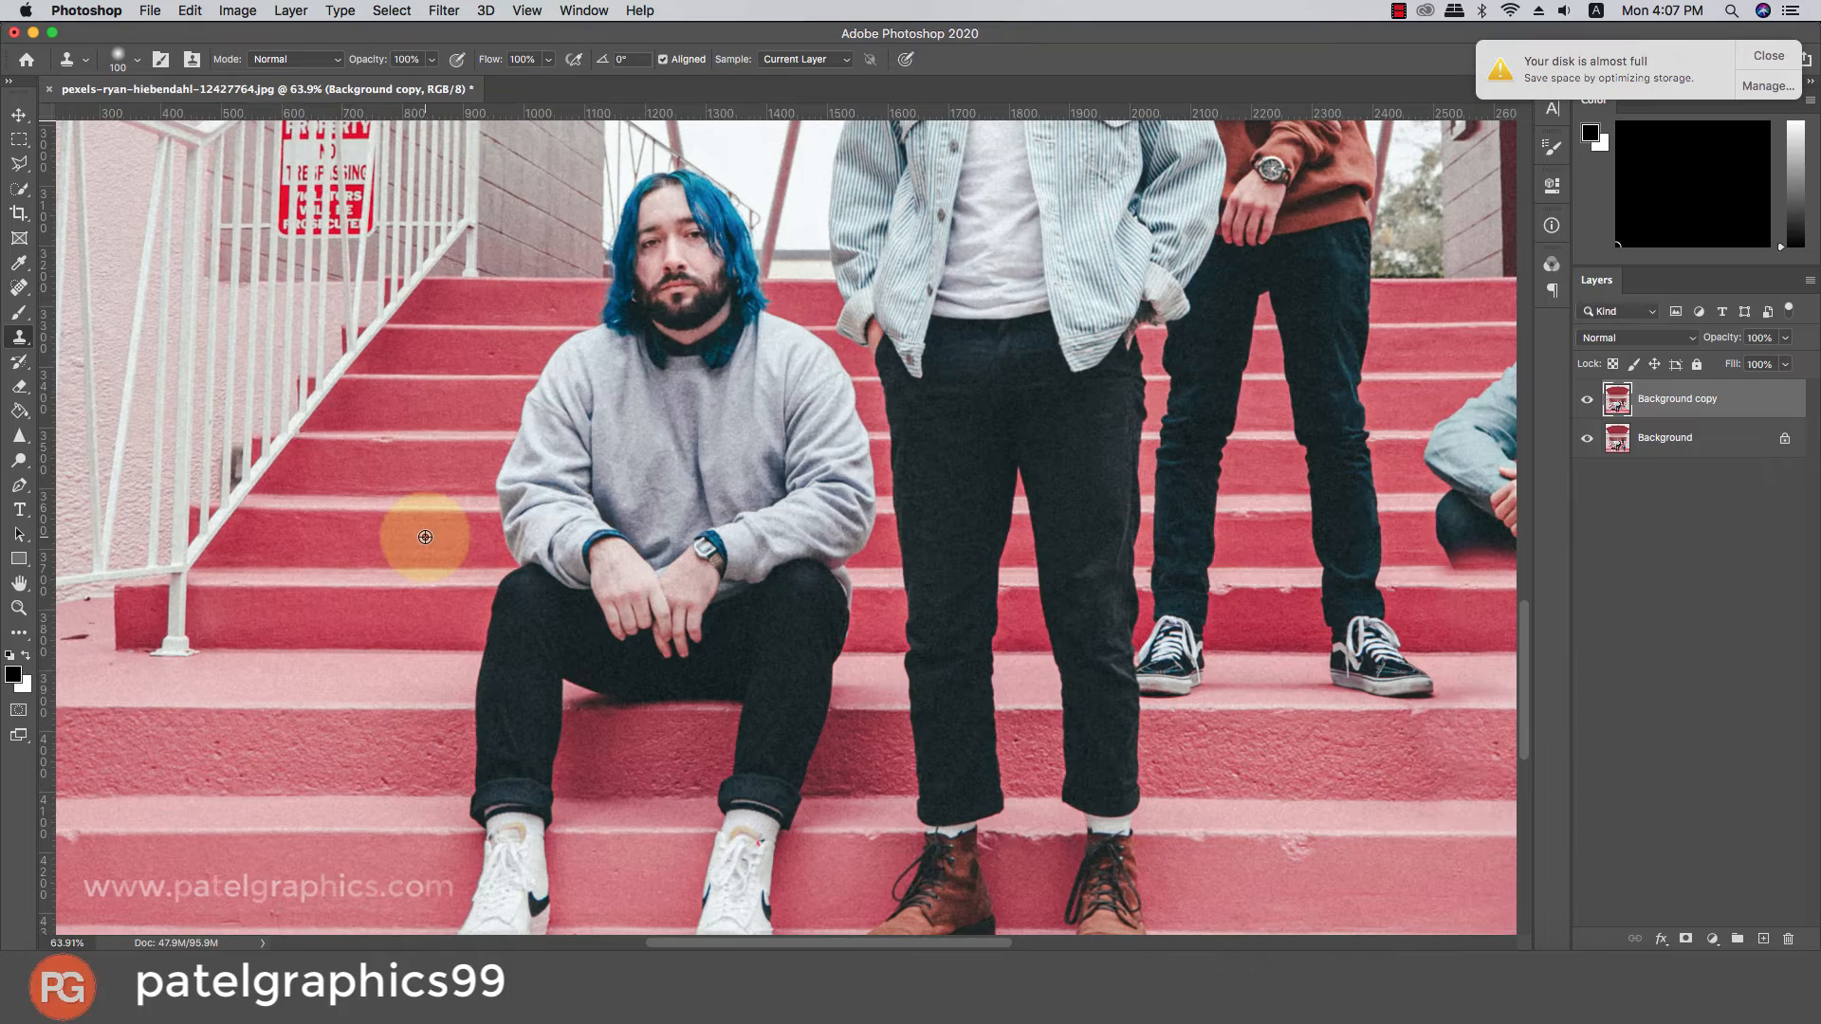
pyautogui.keyDown('alt'); pyautogui.click(440, 509); pyautogui.keyUp('alt')
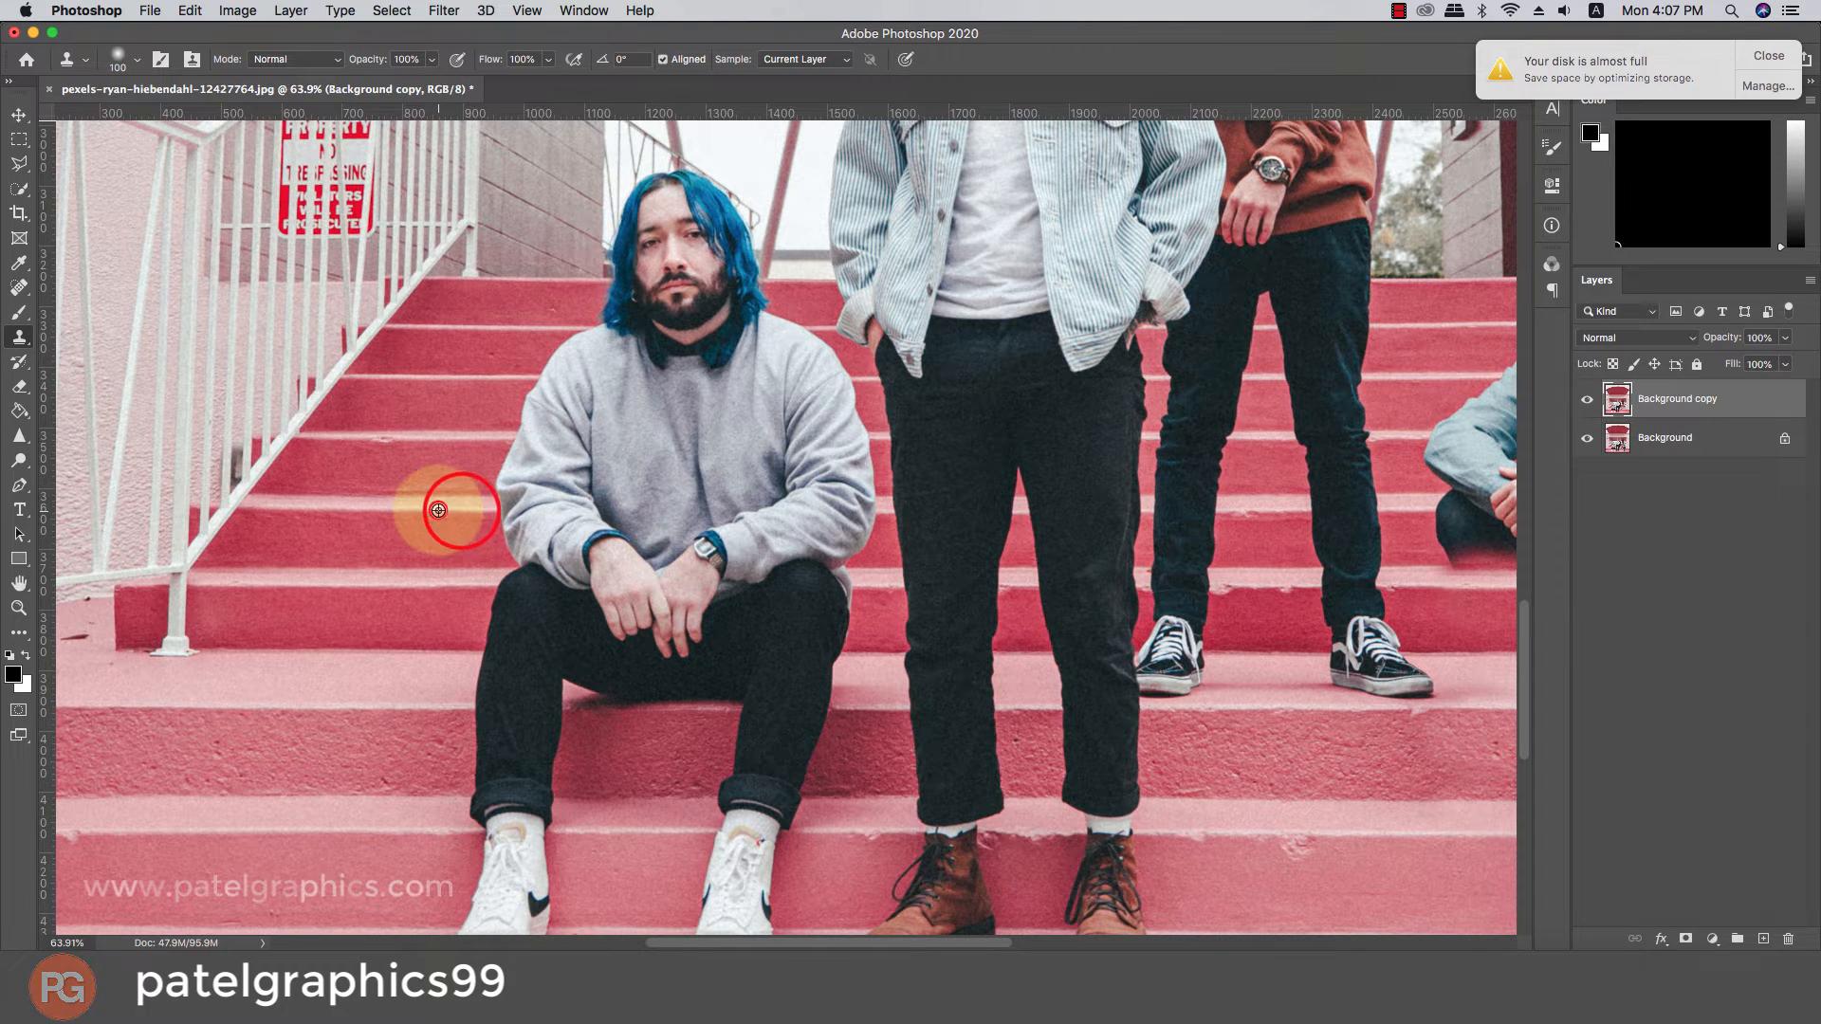
pyautogui.moveTo(827, 529); pyautogui.dragTo(559, 533)
pyautogui.scroll(-1, 1162, 630)
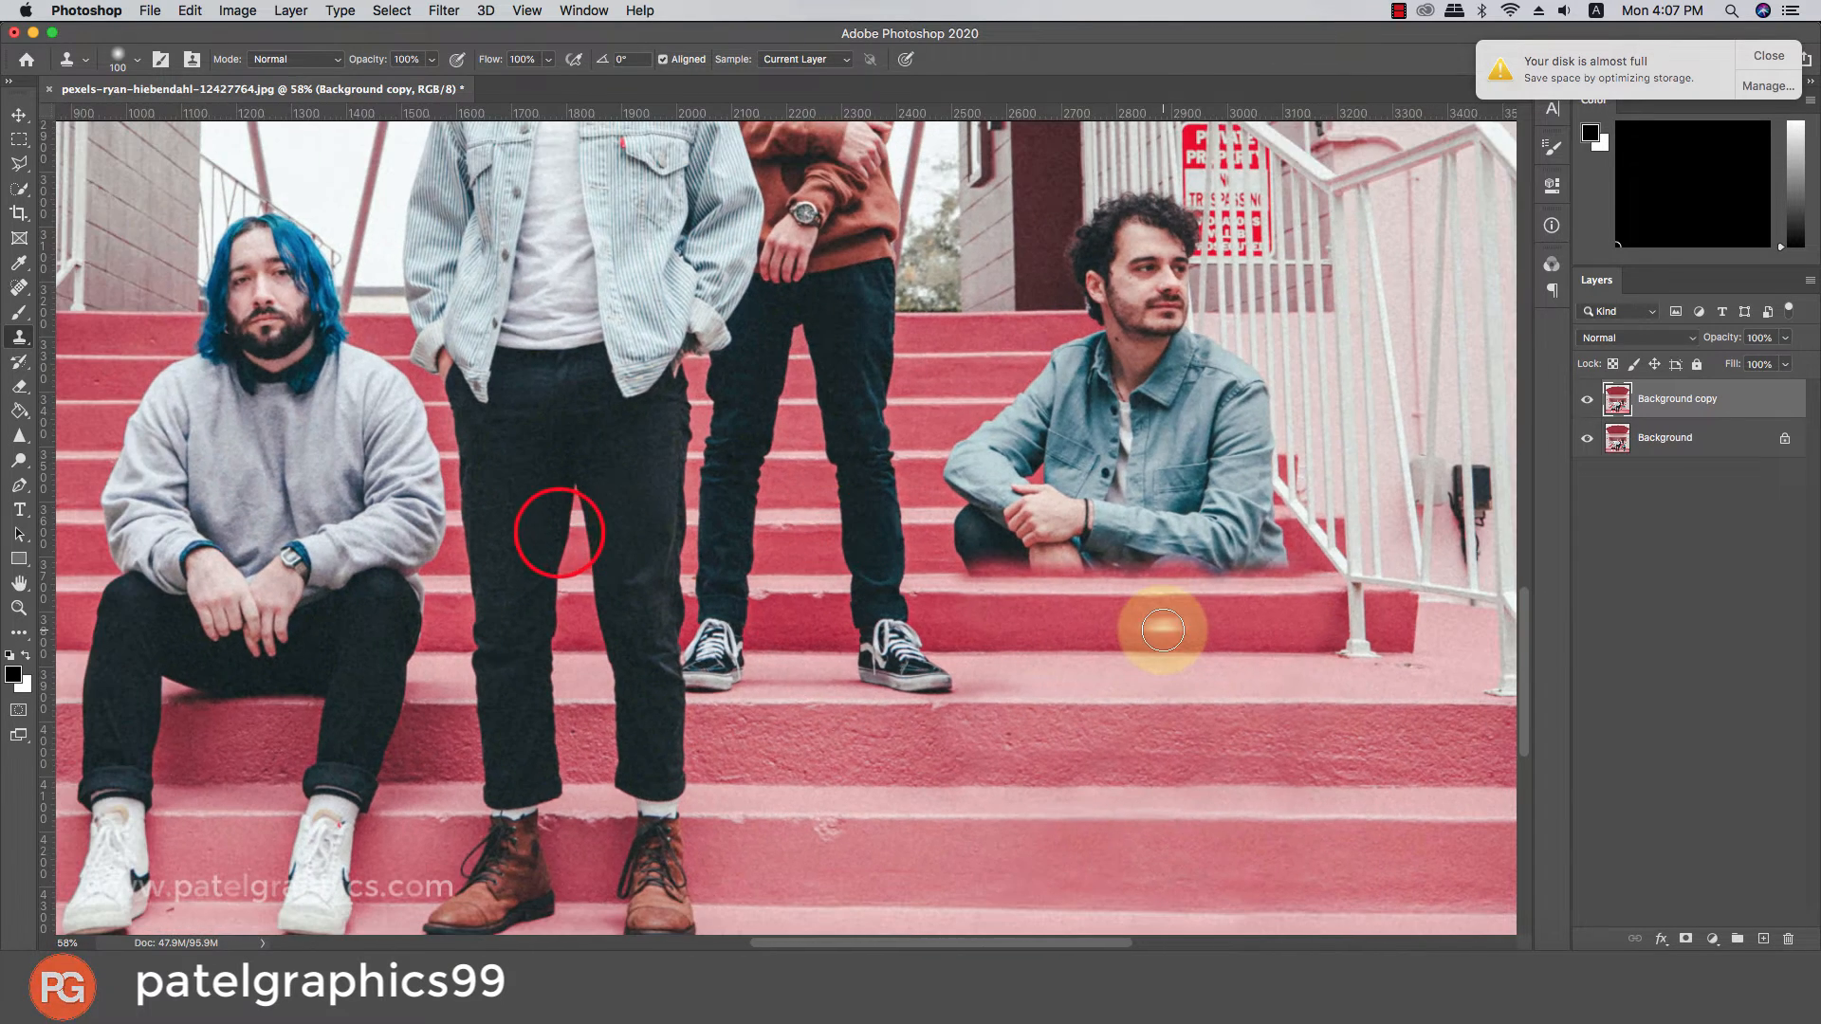
pyautogui.press('[')
pyautogui.press('[')
pyautogui.press('[')
pyautogui.press('[')
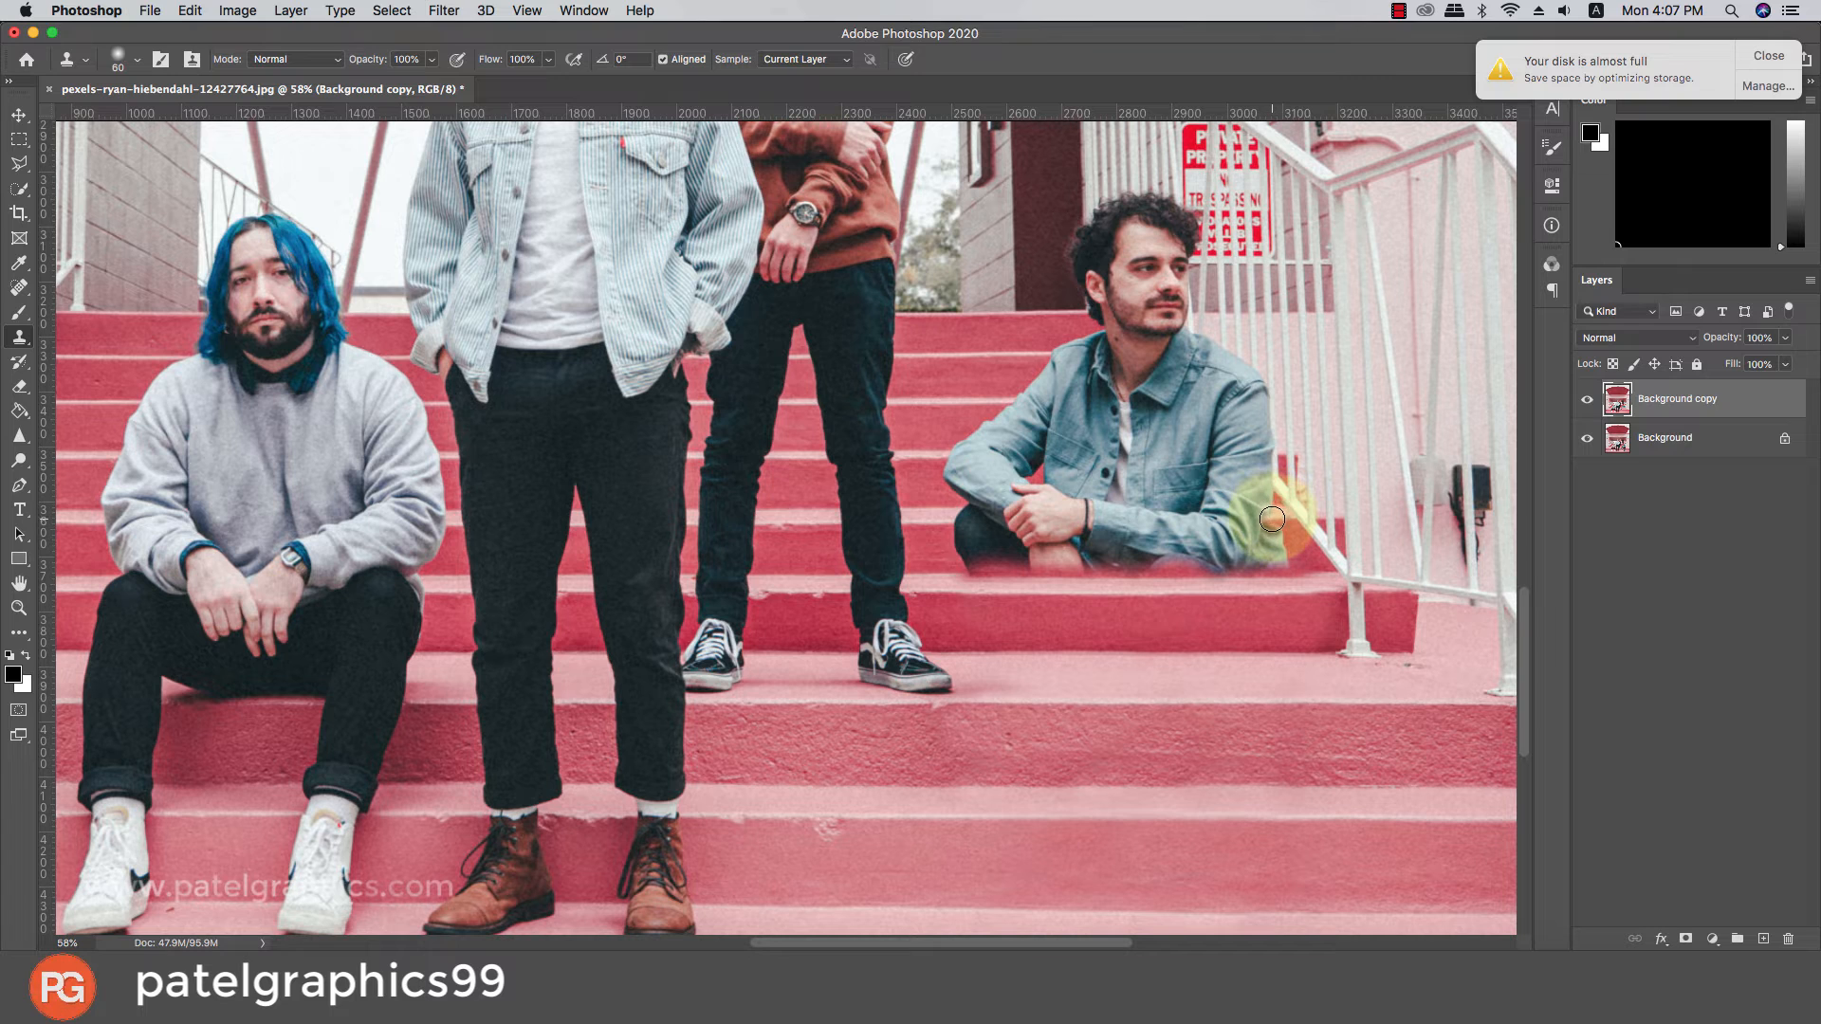
pyautogui.moveTo(1271, 516)
pyautogui.mouseDown()
pyautogui.moveTo(1278, 552)
pyautogui.moveTo(1188, 575)
pyautogui.moveTo(1291, 569)
pyautogui.mouseUp()
pyautogui.press(']')
pyautogui.press('super+z')
pyautogui.press('super+z')
# Sample the step line near the opposite railing and clone steps over the seated man's hands and forearms with brush size 70.
pyautogui.scroll(-2, 1291, 569)
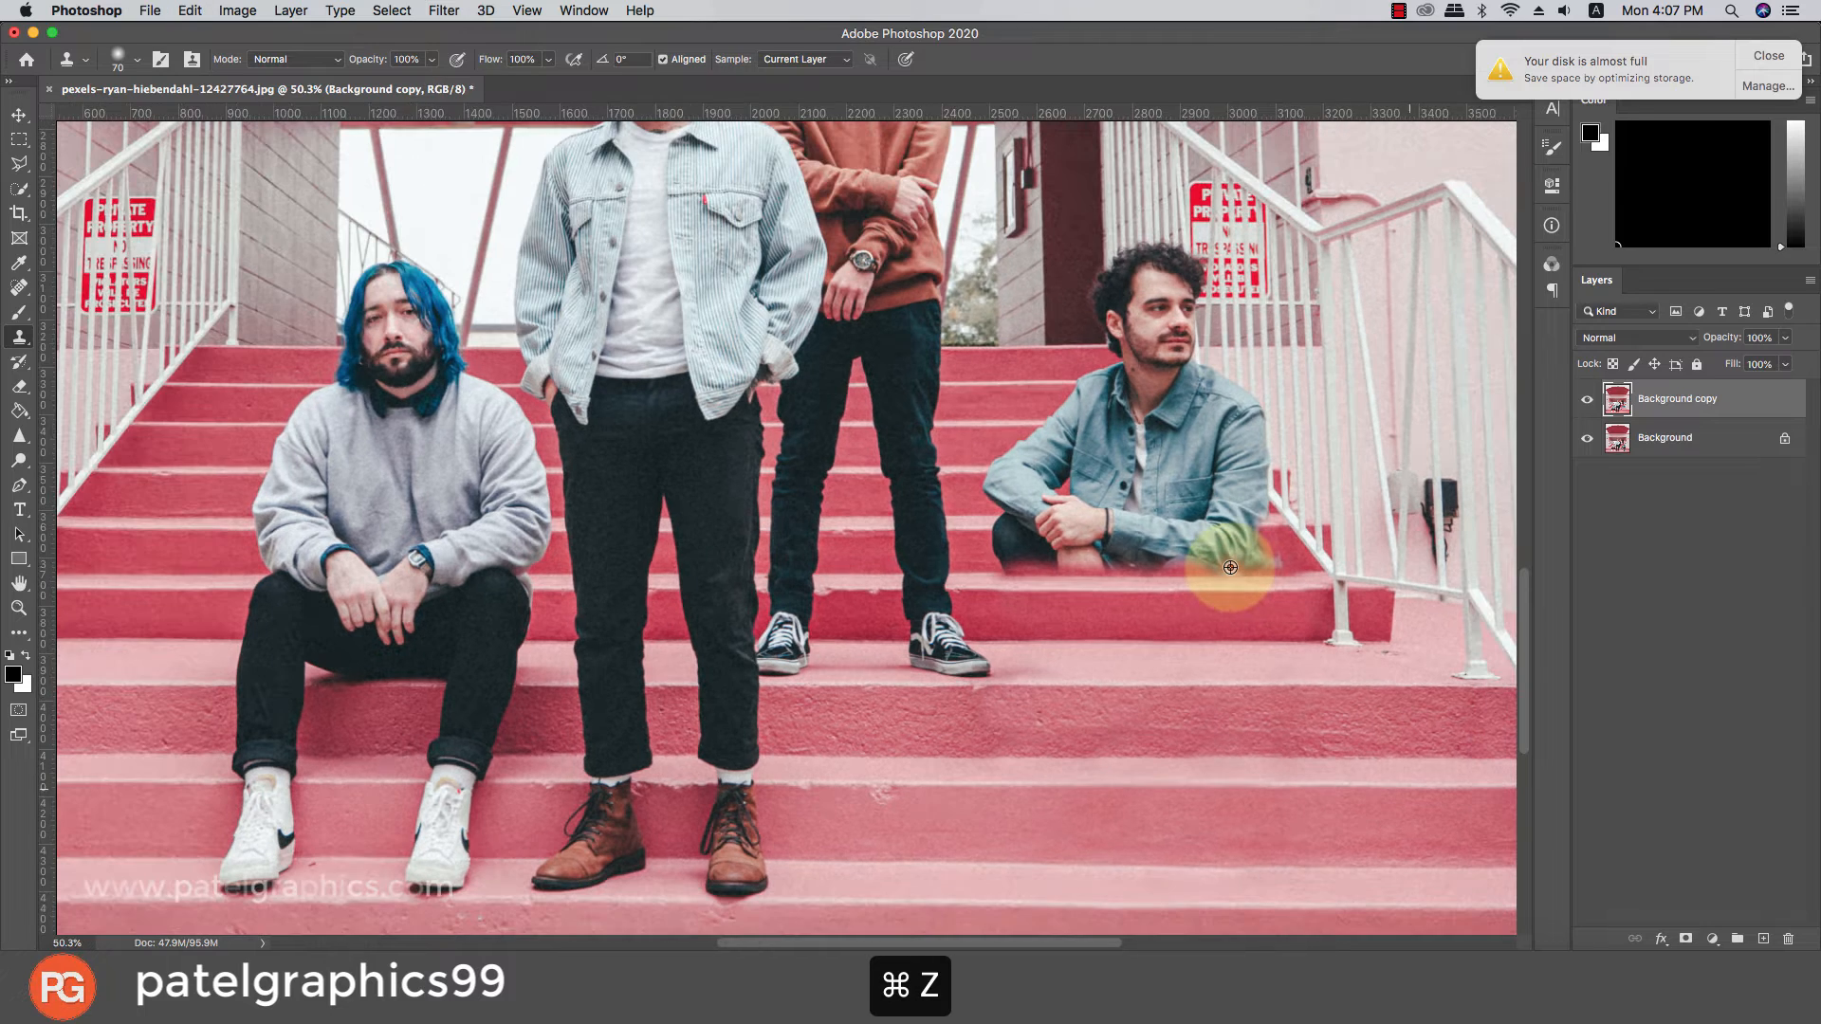
pyautogui.scroll(2, 171, 541)
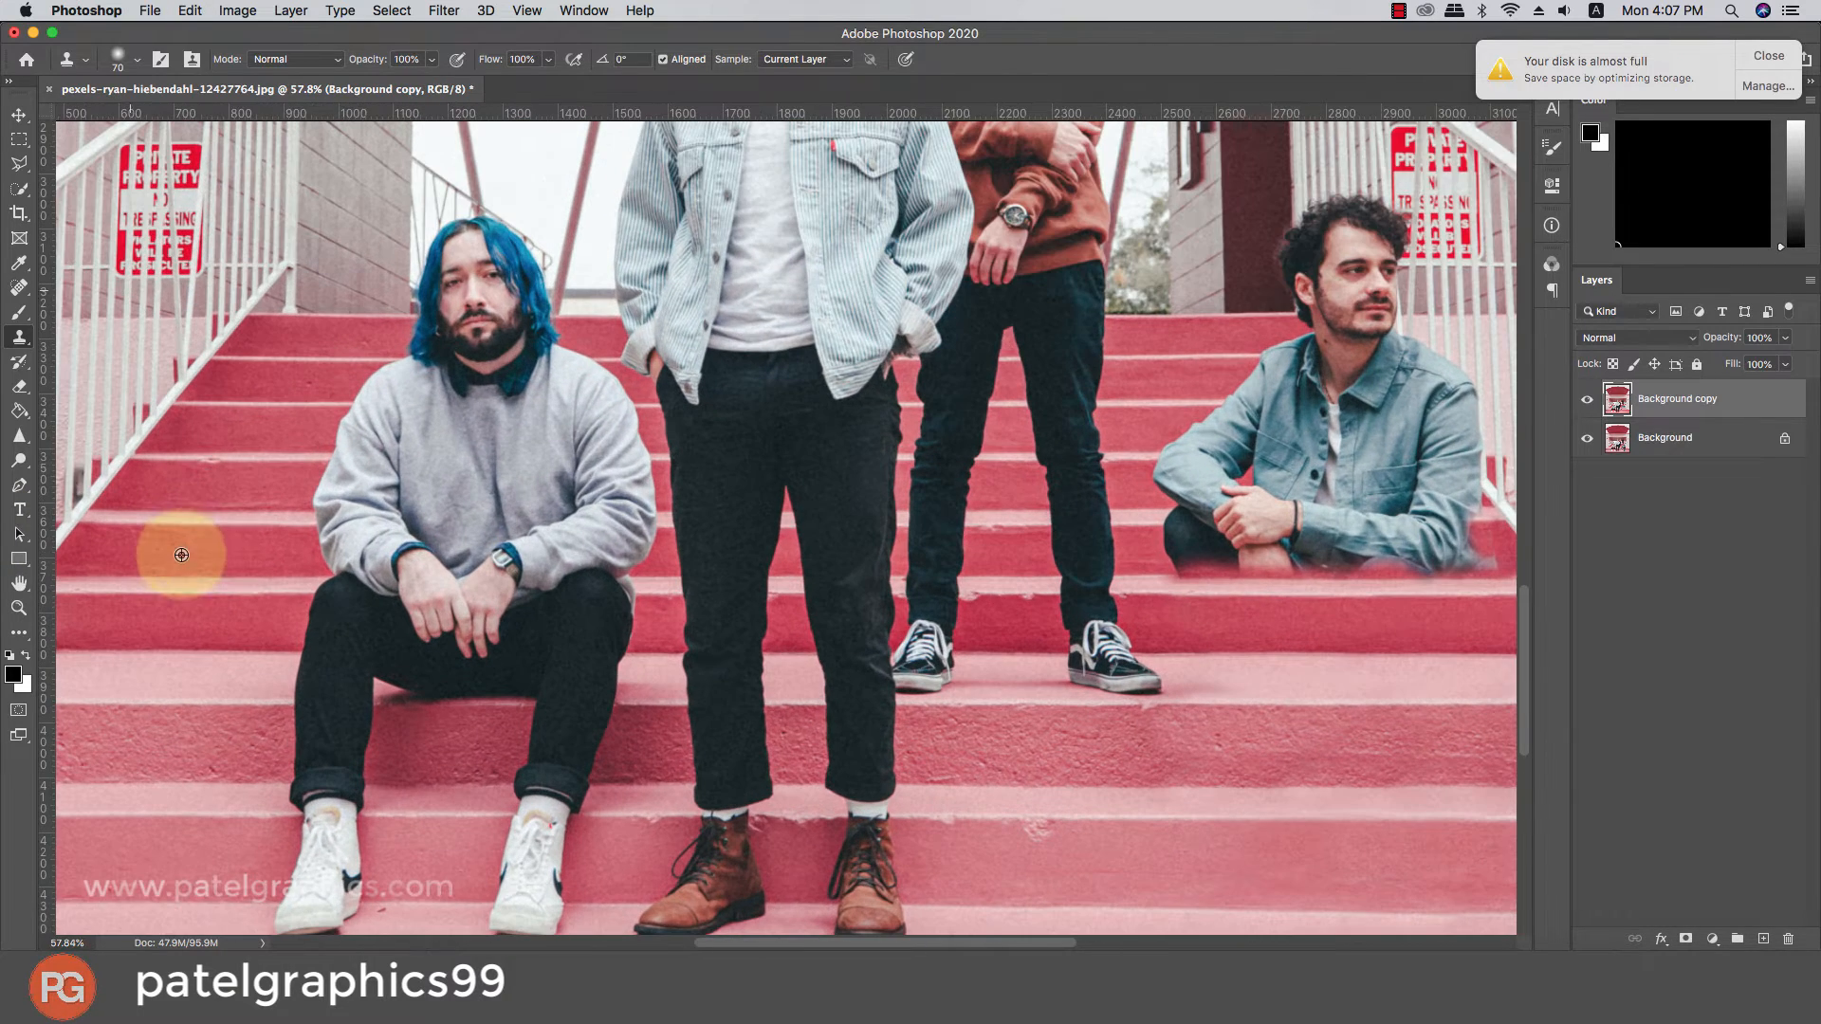
pyautogui.keyDown('alt'); pyautogui.click(128, 590); pyautogui.keyUp('alt')
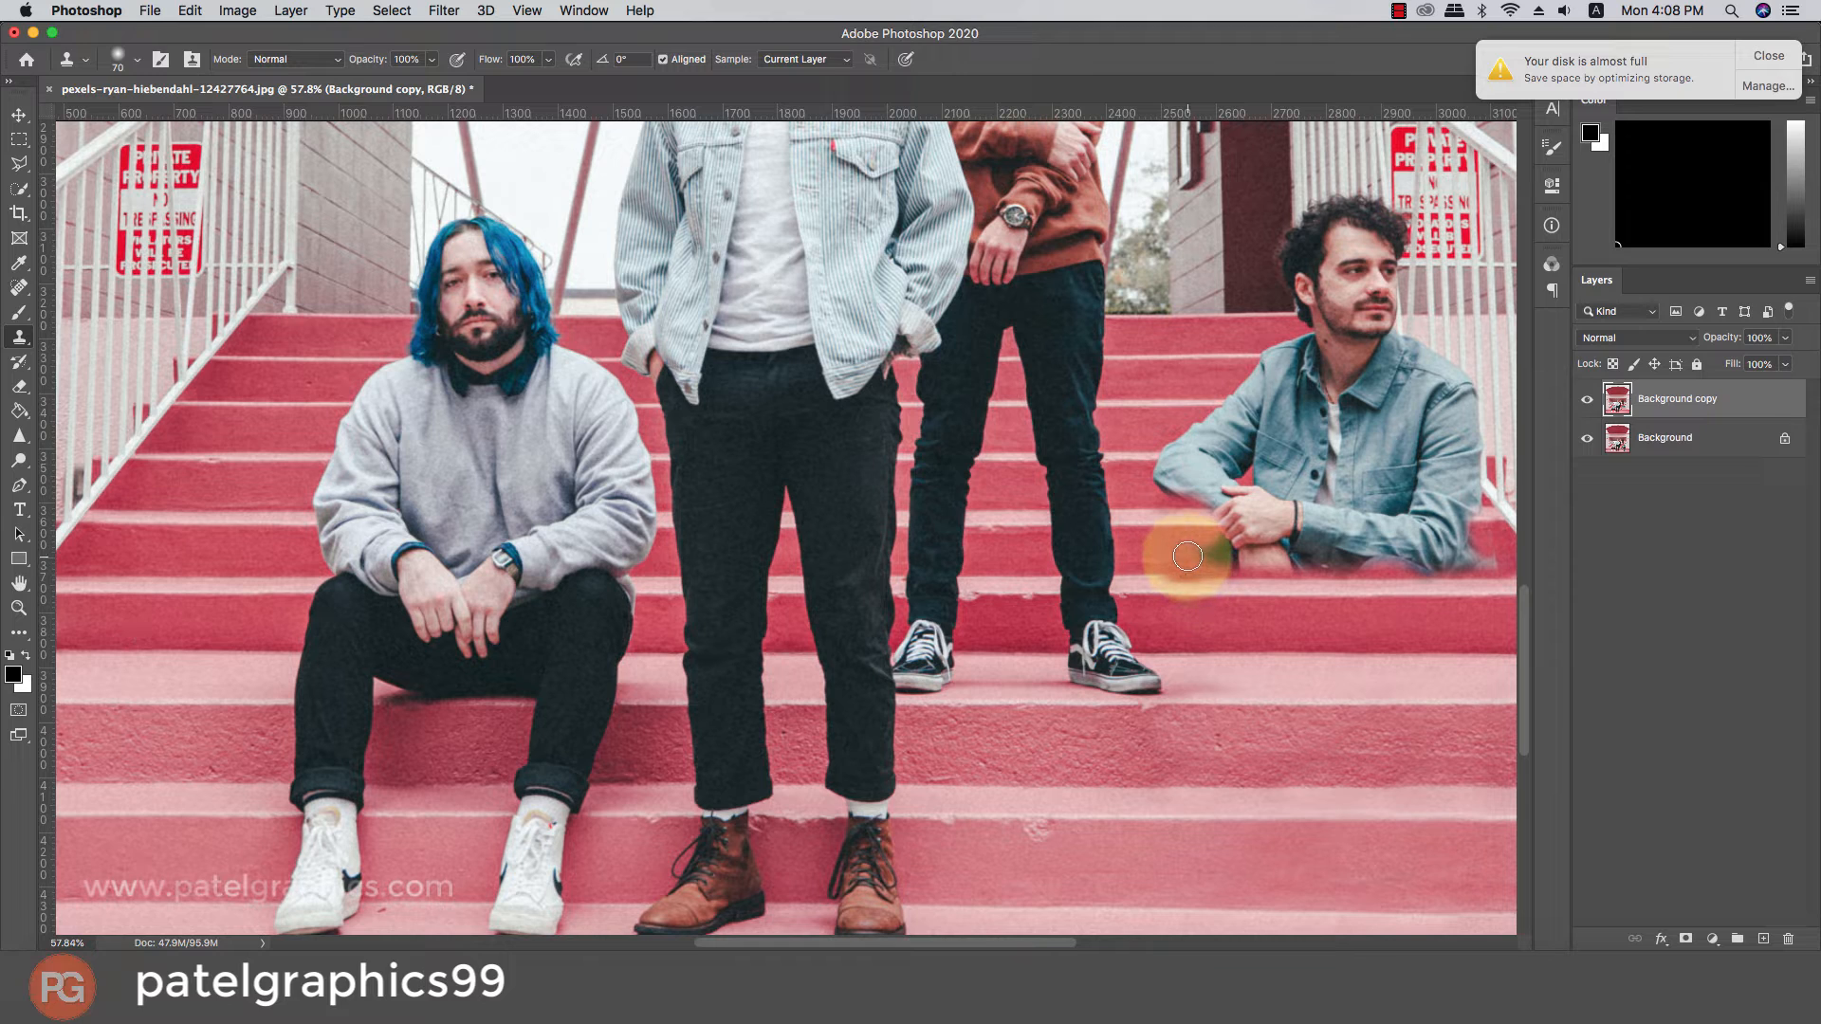
pyautogui.press('super+z')
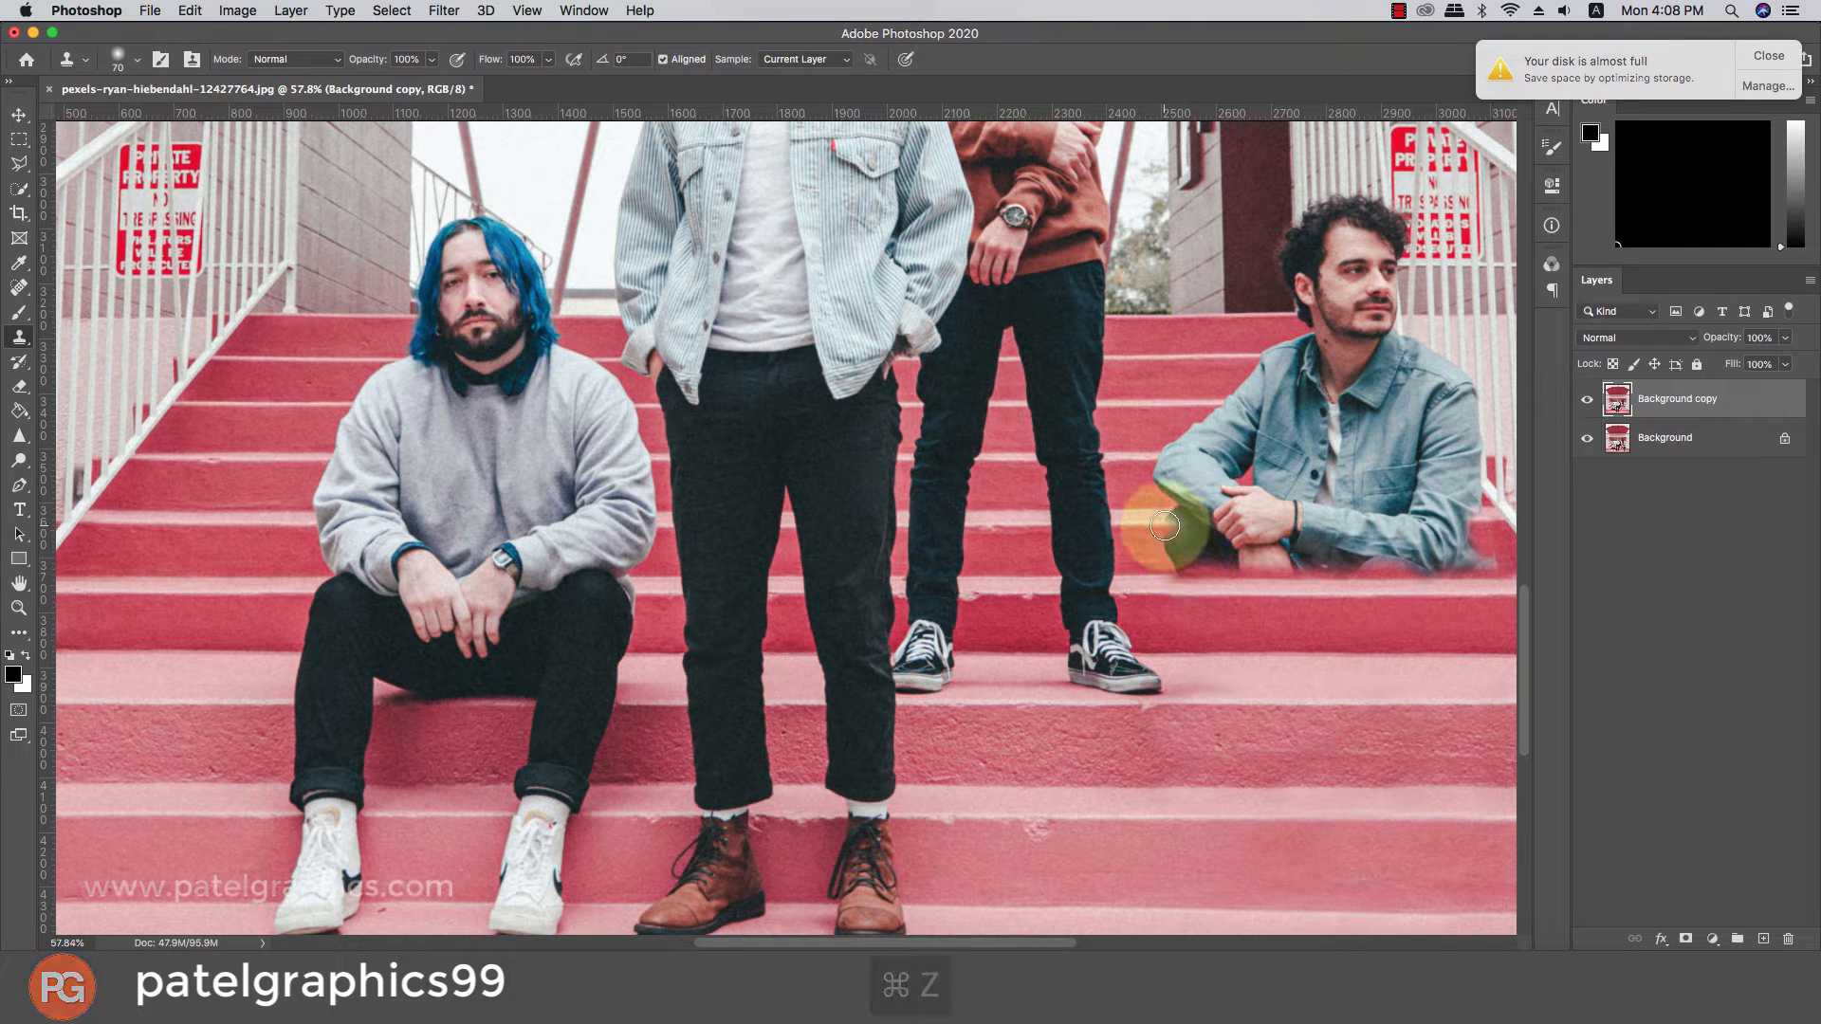
pyautogui.moveTo(1183, 521)
pyautogui.mouseDown()
pyautogui.moveTo(1303, 524)
pyautogui.moveTo(1157, 536)
pyautogui.moveTo(1290, 537)
pyautogui.moveTo(1319, 526)
pyautogui.moveTo(1249, 518)
pyautogui.moveTo(1335, 514)
pyautogui.moveTo(1160, 500)
pyautogui.moveTo(1302, 499)
pyautogui.moveTo(1340, 521)
pyautogui.moveTo(1294, 526)
pyautogui.moveTo(1384, 530)
pyautogui.moveTo(1195, 527)
pyautogui.mouseUp()
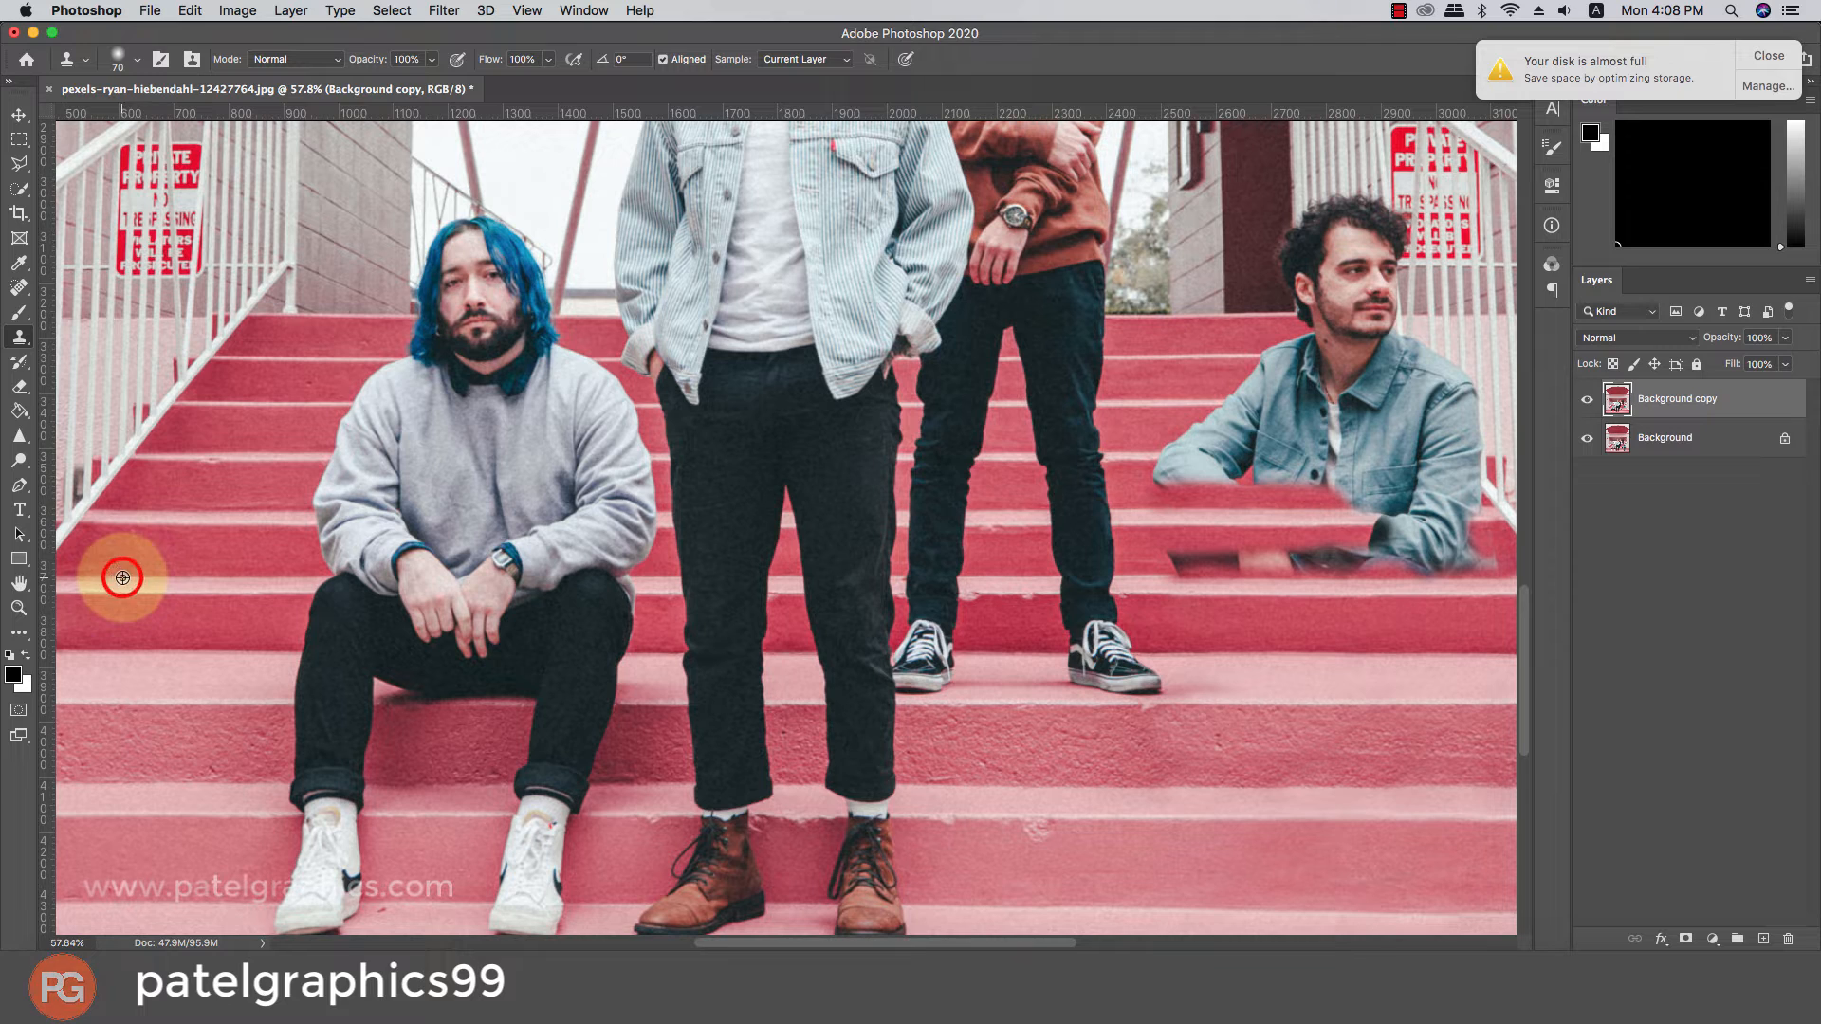
# Clone the step pattern over the remaining forearm and lower jacket edge of the seated man, up to the railing.
pyautogui.moveTo(973, 545)
pyautogui.mouseDown()
pyautogui.moveTo(1202, 550)
pyautogui.moveTo(1175, 575)
pyautogui.moveTo(1233, 575)
pyautogui.moveTo(1174, 556)
pyautogui.moveTo(1341, 564)
pyautogui.moveTo(1219, 527)
pyautogui.moveTo(1466, 524)
pyautogui.moveTo(1372, 554)
pyautogui.moveTo(1422, 569)
pyautogui.moveTo(1344, 572)
pyautogui.moveTo(1486, 567)
pyautogui.moveTo(1461, 533)
pyautogui.mouseUp()
pyautogui.keyDown('alt'); pyautogui.click(1216, 526); pyautogui.keyUp('alt')
pyautogui.click(1482, 527)
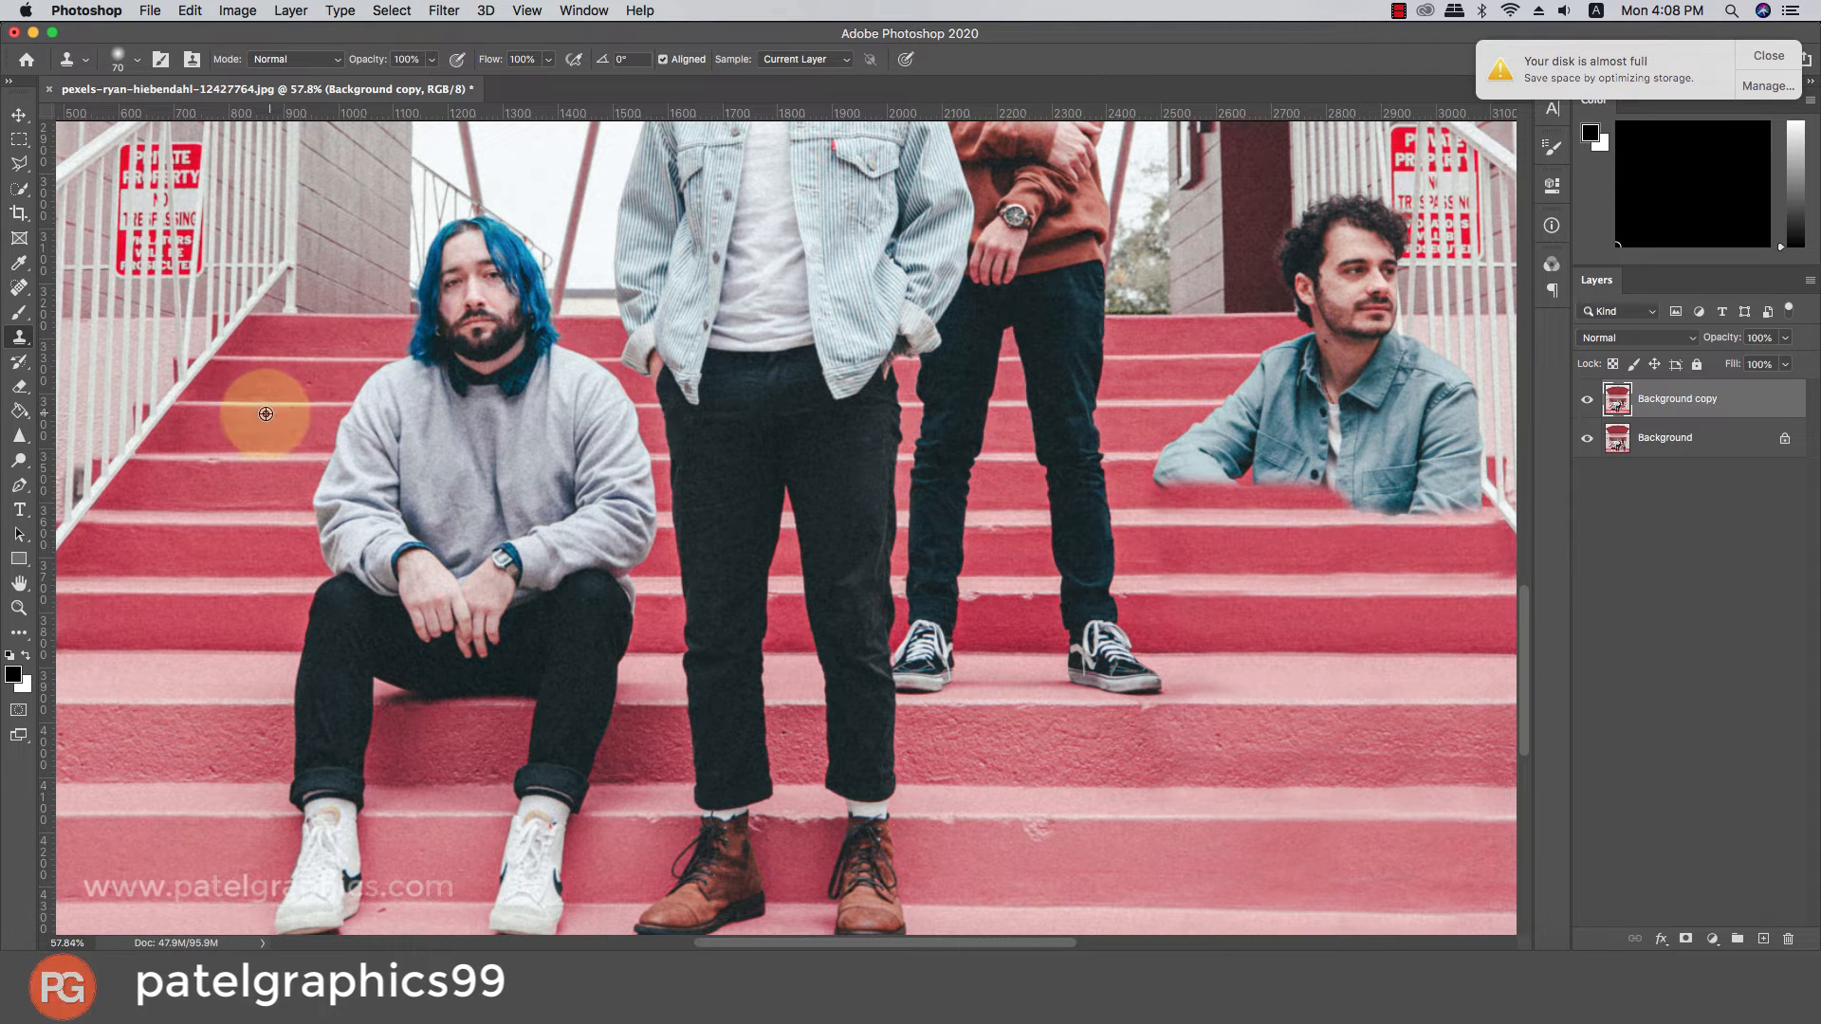
# Outline the railing behind the blue-haired man, including its sign and the adjoining steps, with the Polygonal Lasso tool.
pyautogui.scroll(3, 1061, 419)
pyautogui.scroll(-2, 1067, 426)
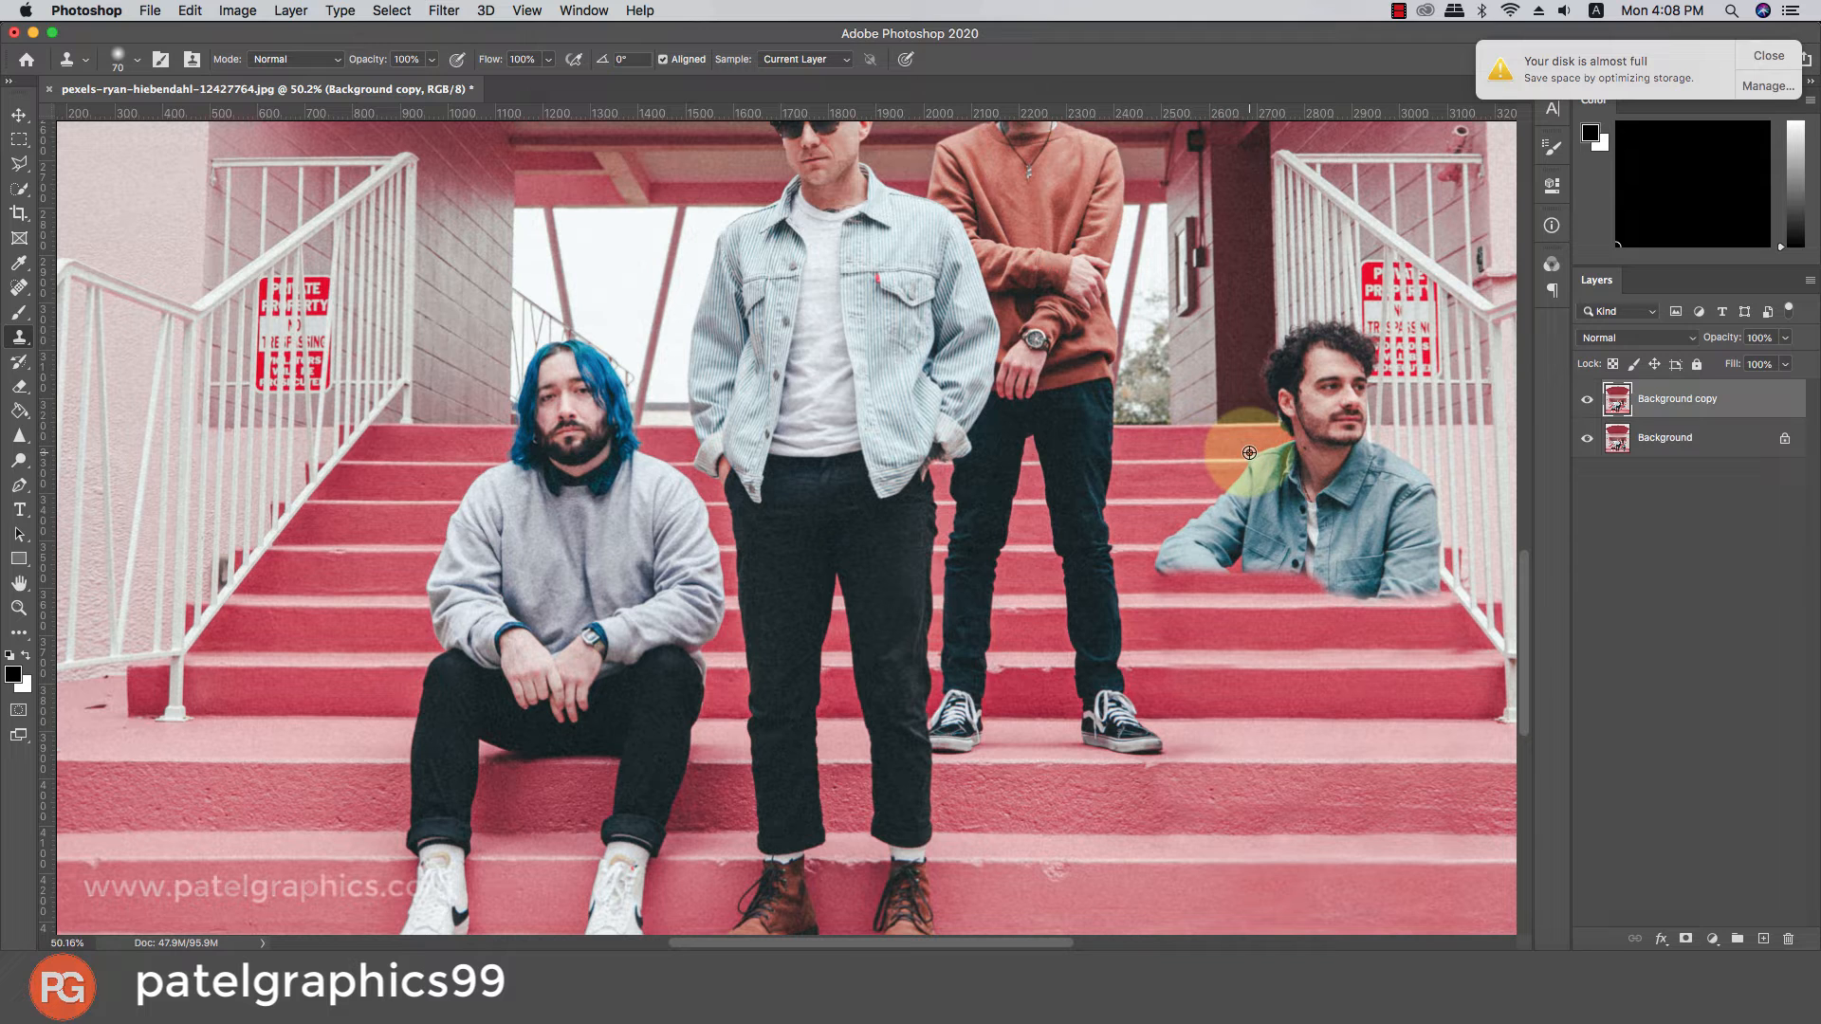
pyautogui.scroll(-1, 1249, 452)
pyautogui.scroll(-2, 1223, 461)
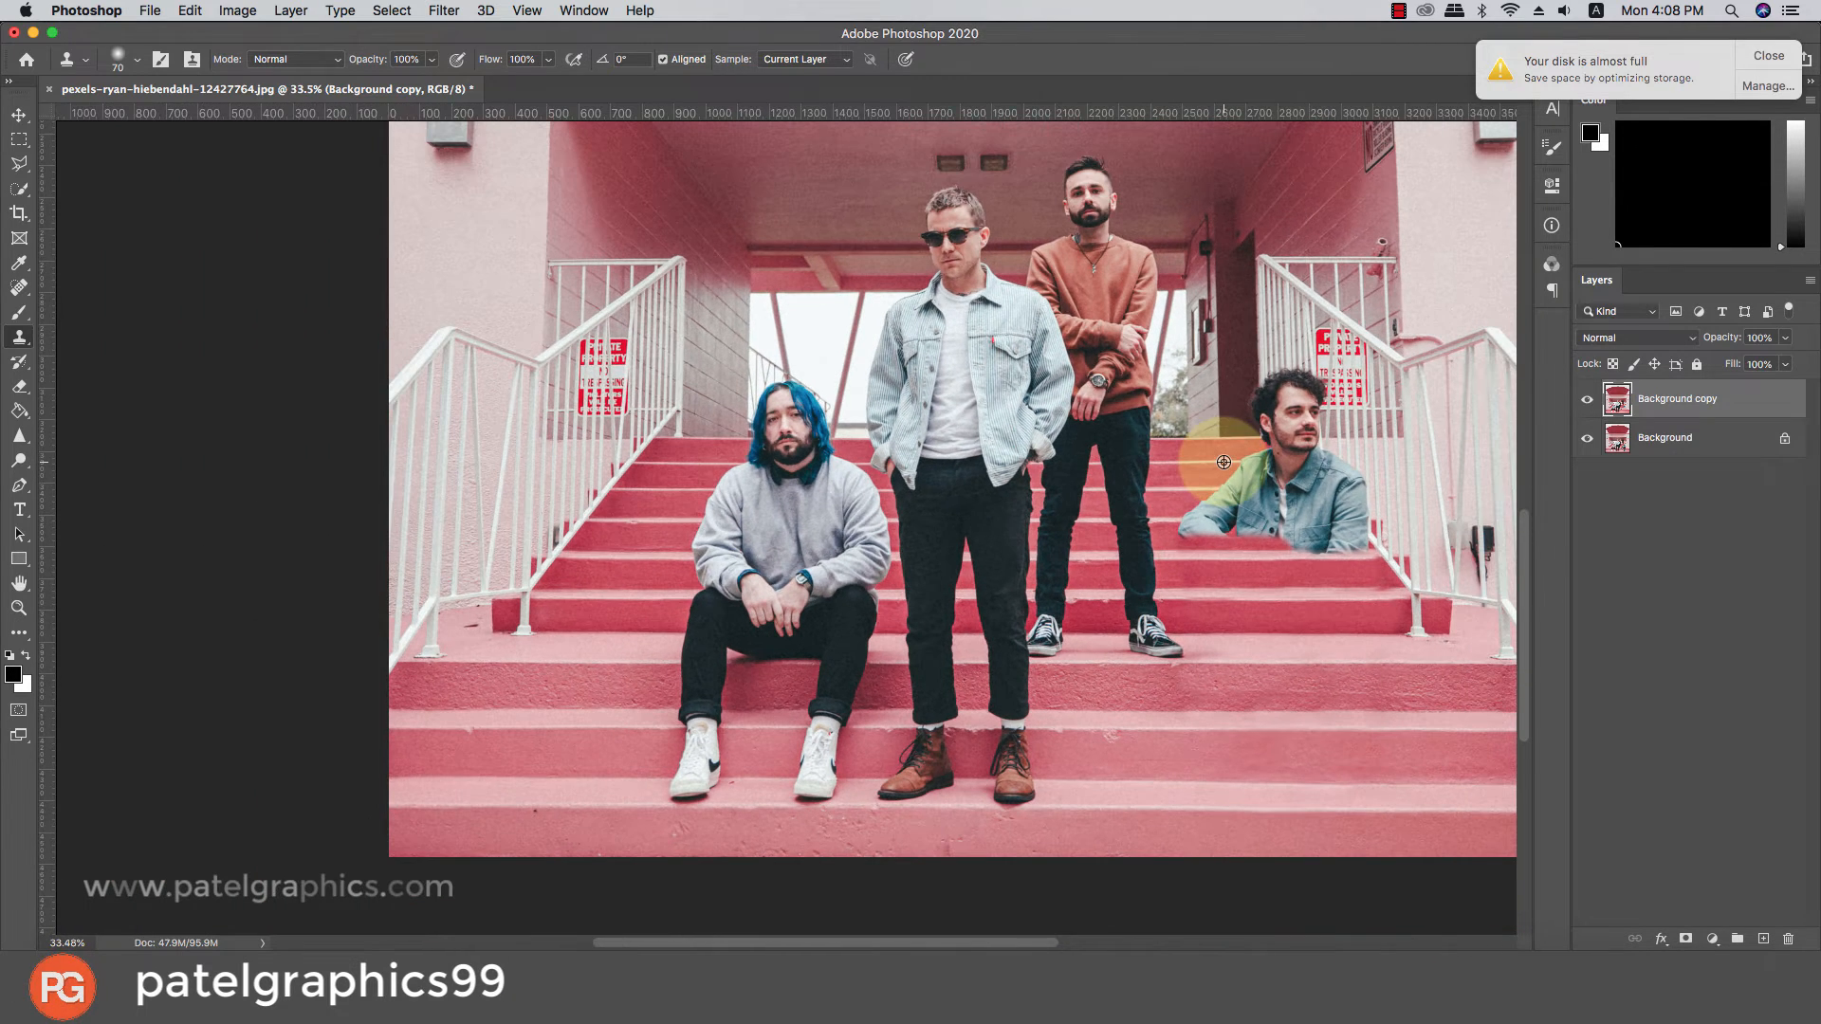
pyautogui.click(18, 162)
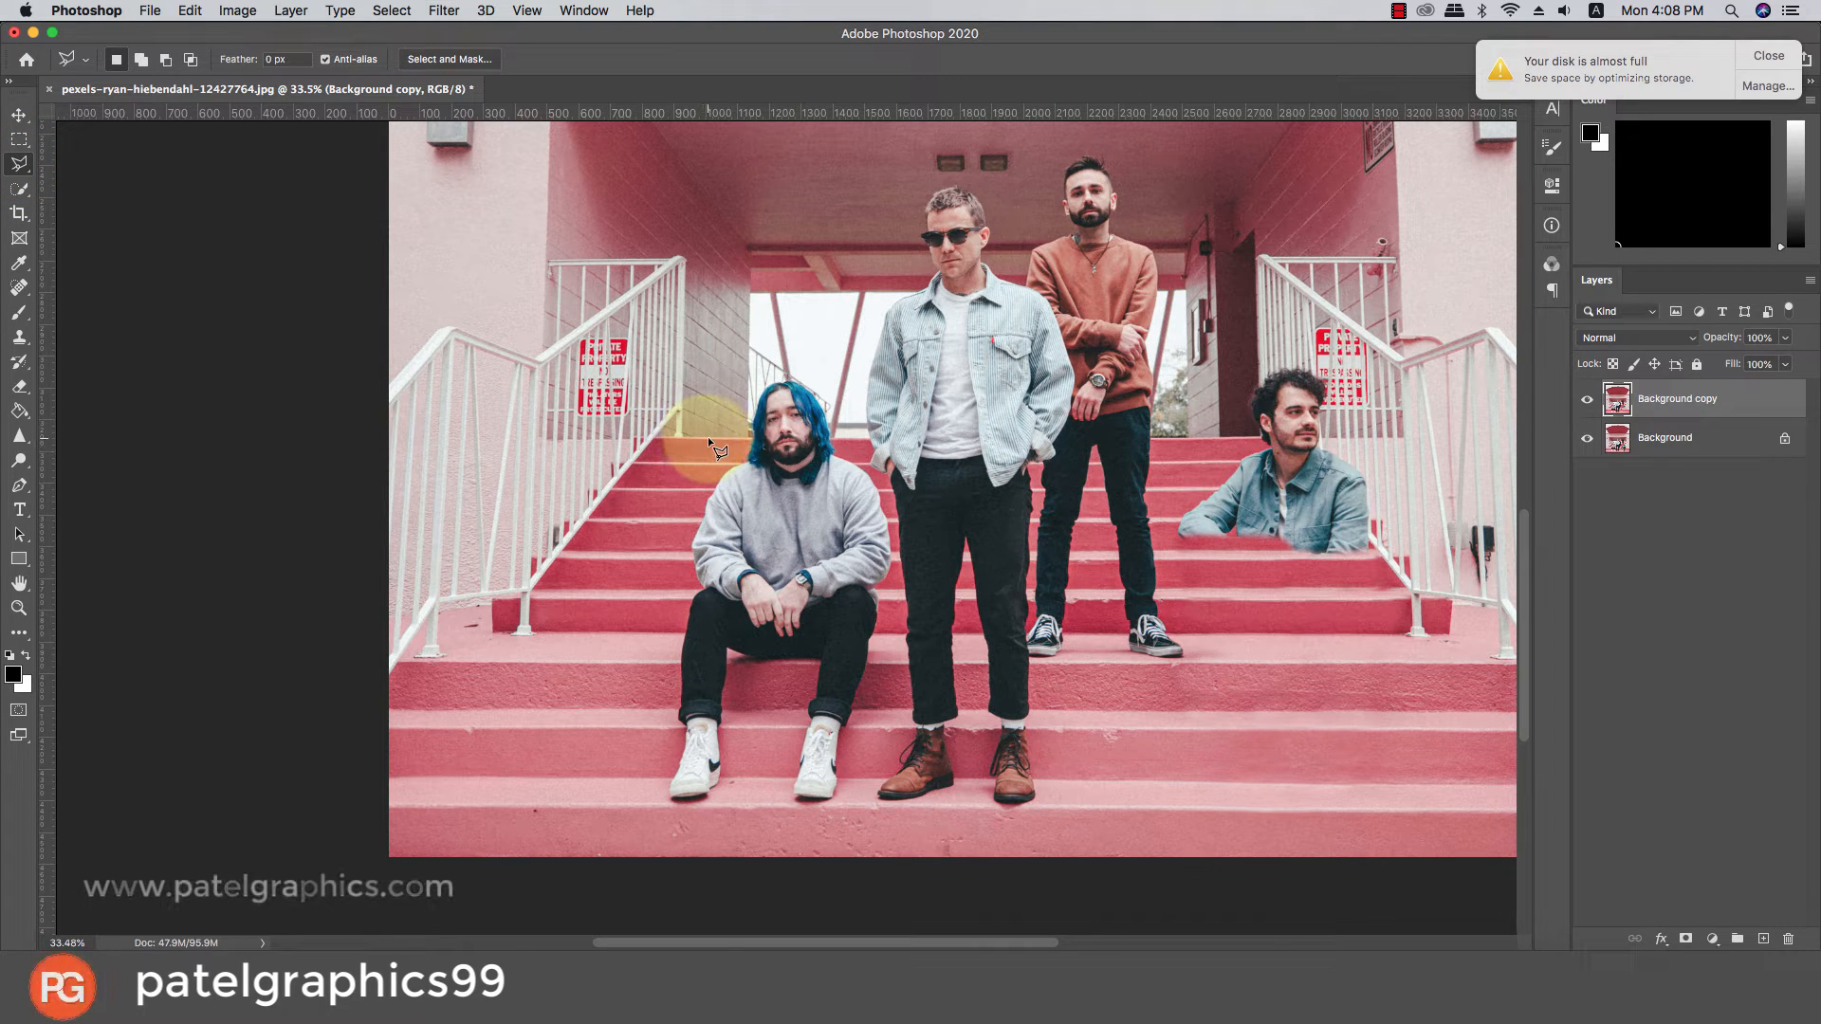
pyautogui.click(542, 236)
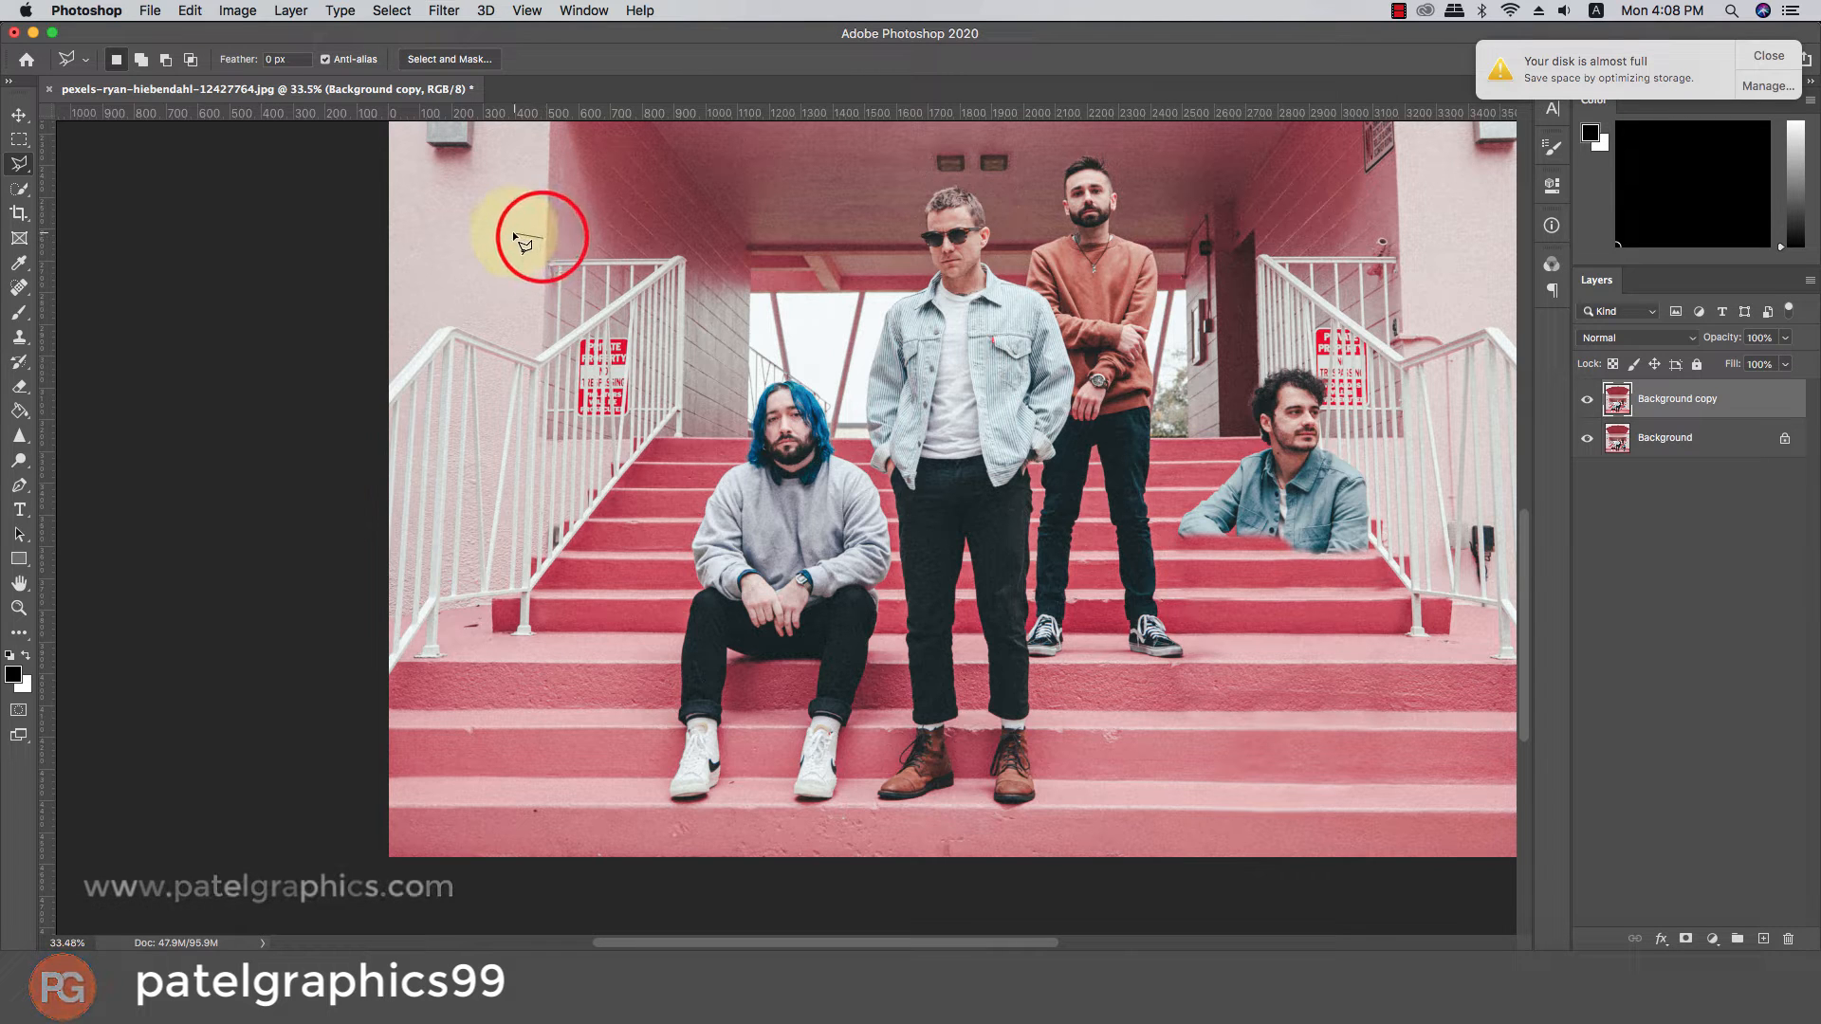
pyautogui.click(514, 234)
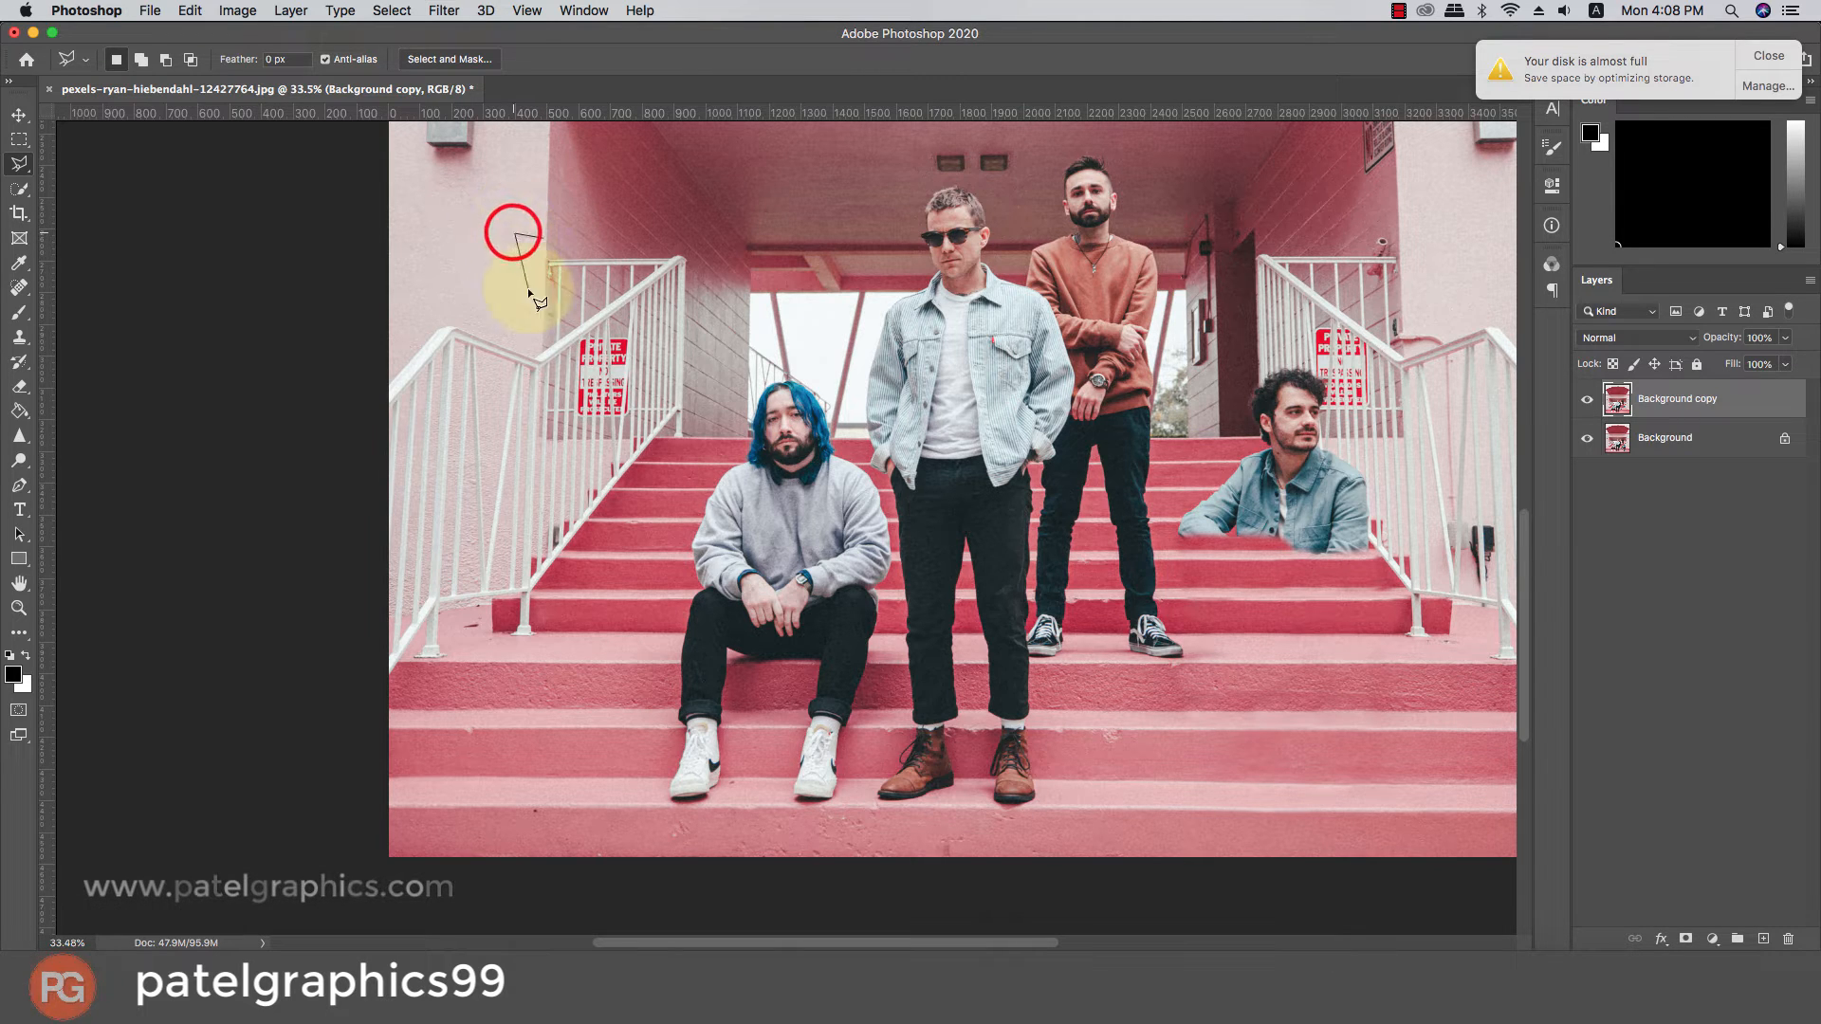
pyautogui.click(490, 599)
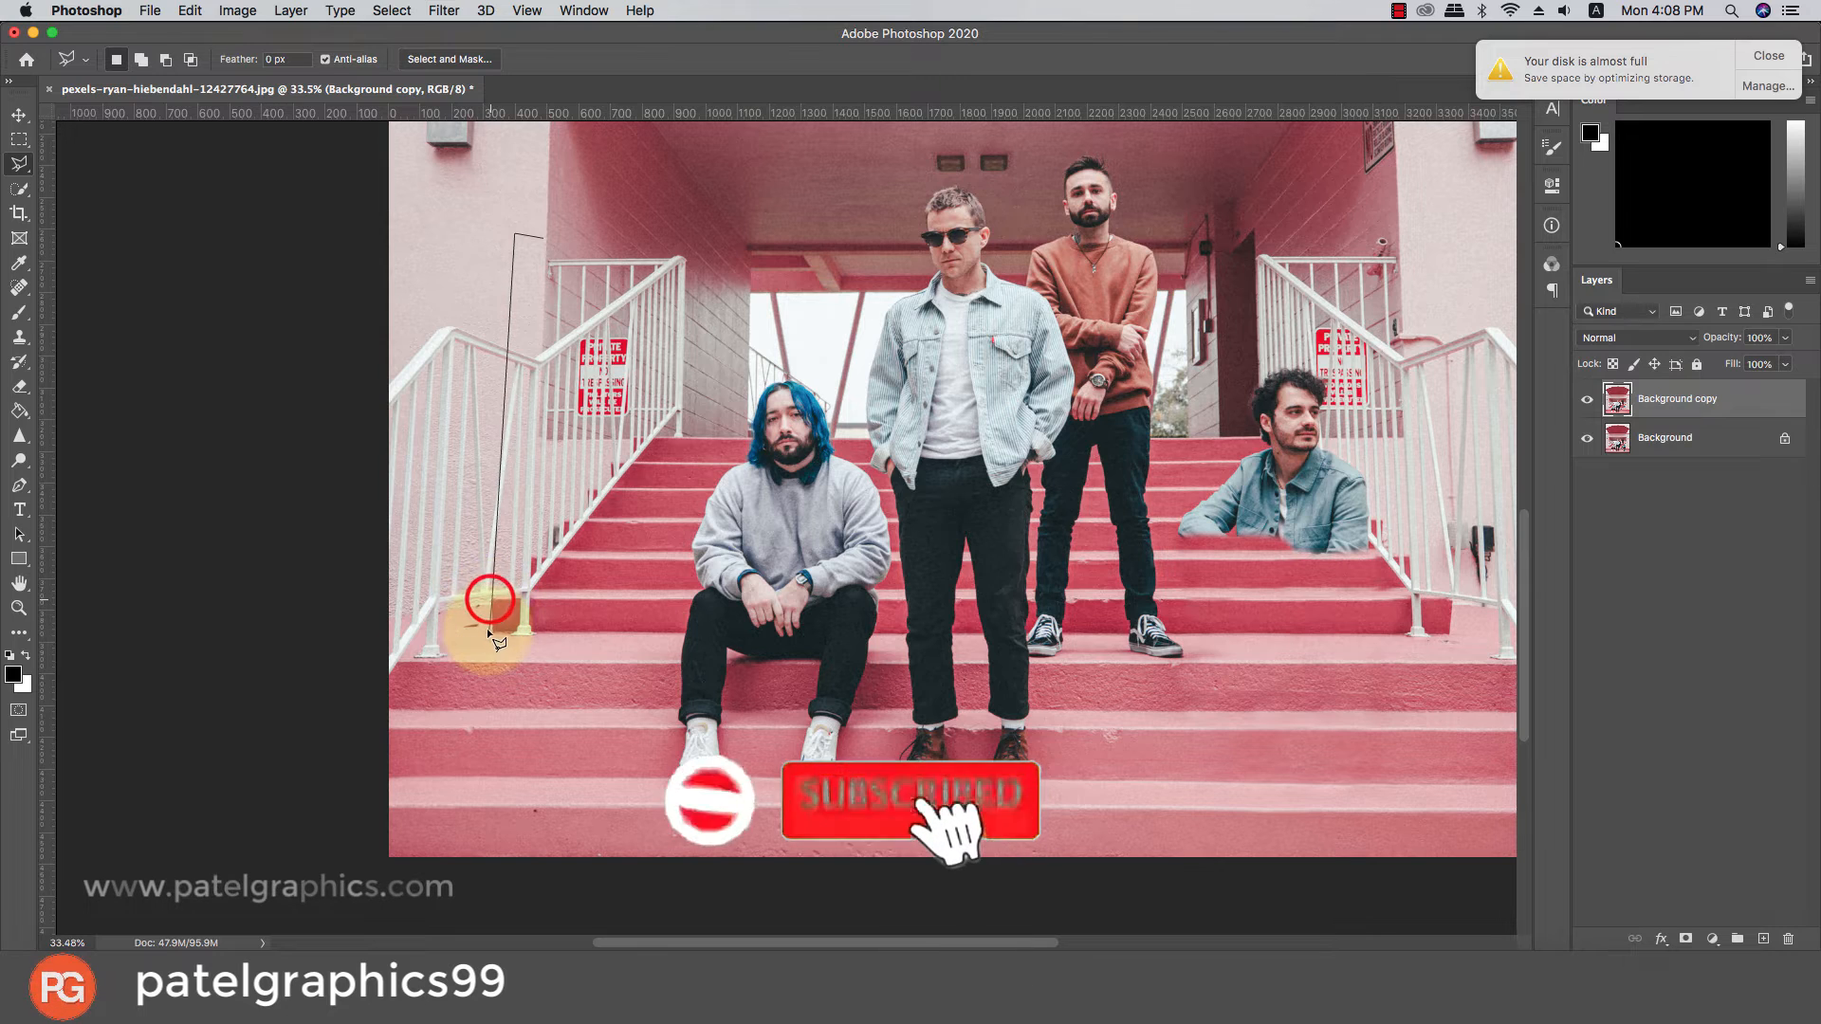
pyautogui.click(492, 633)
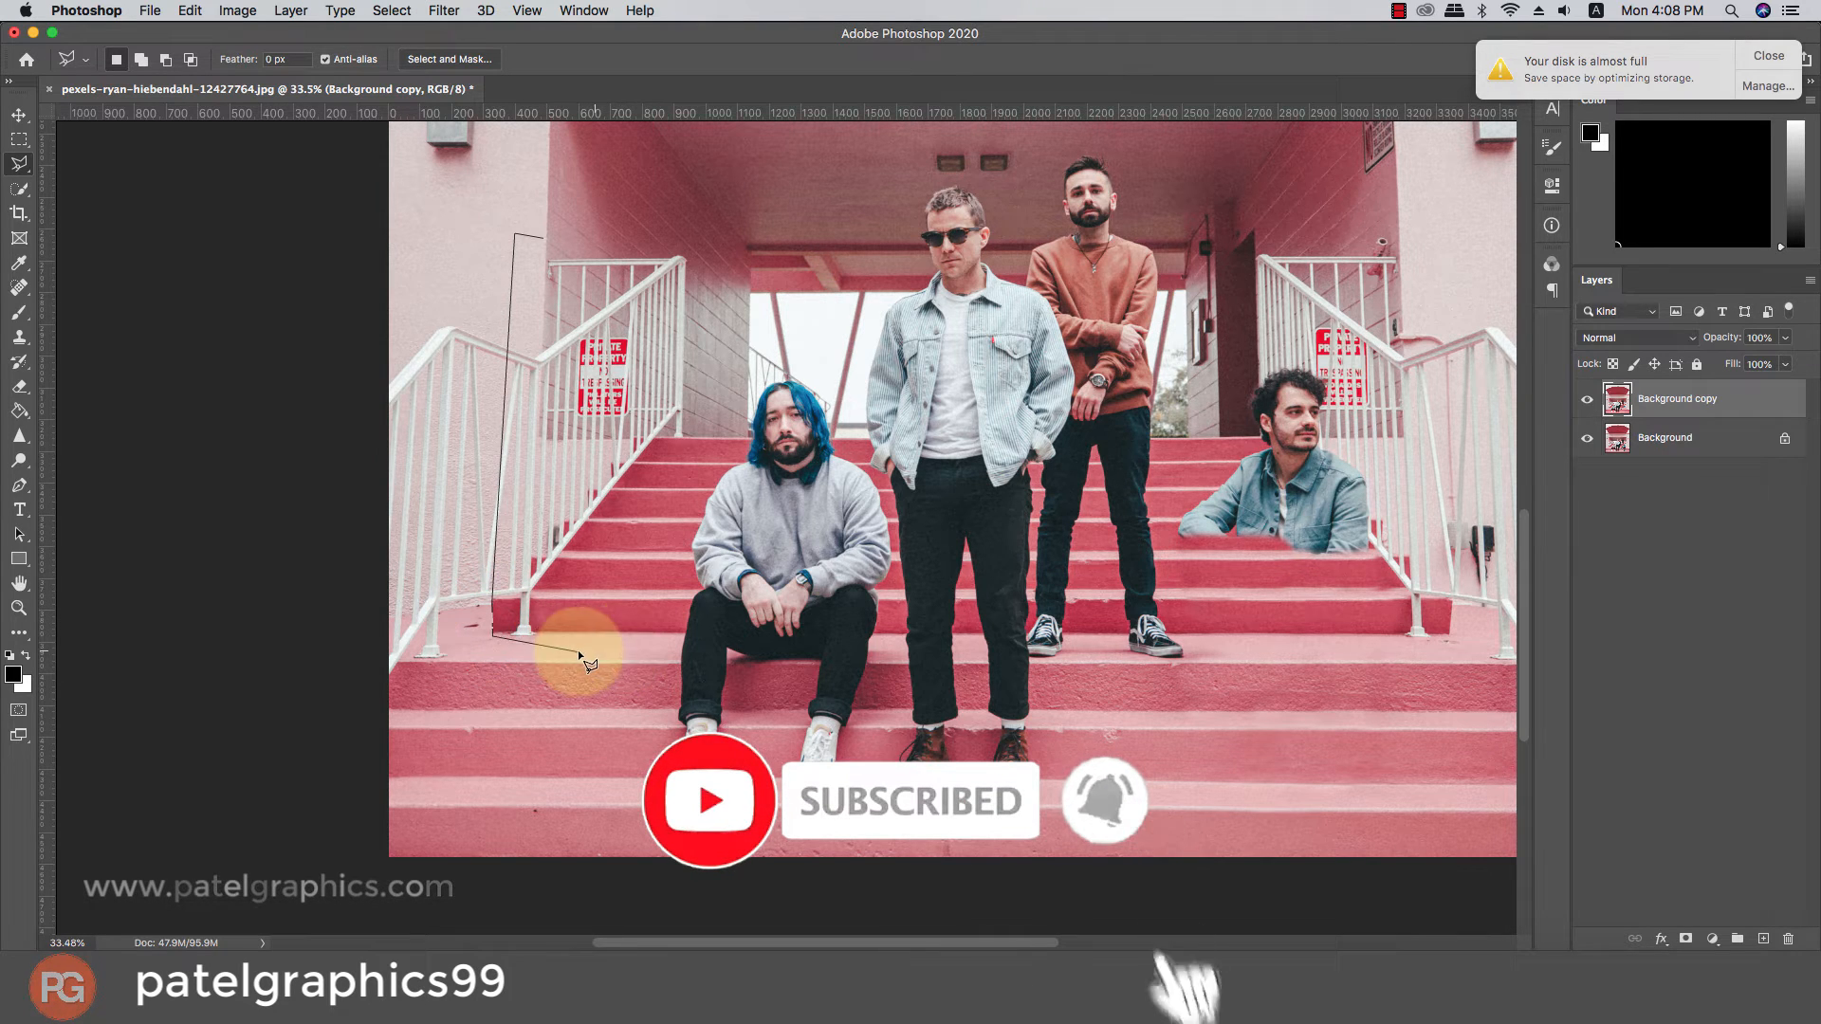
pyautogui.click(509, 652)
pyautogui.click(668, 650)
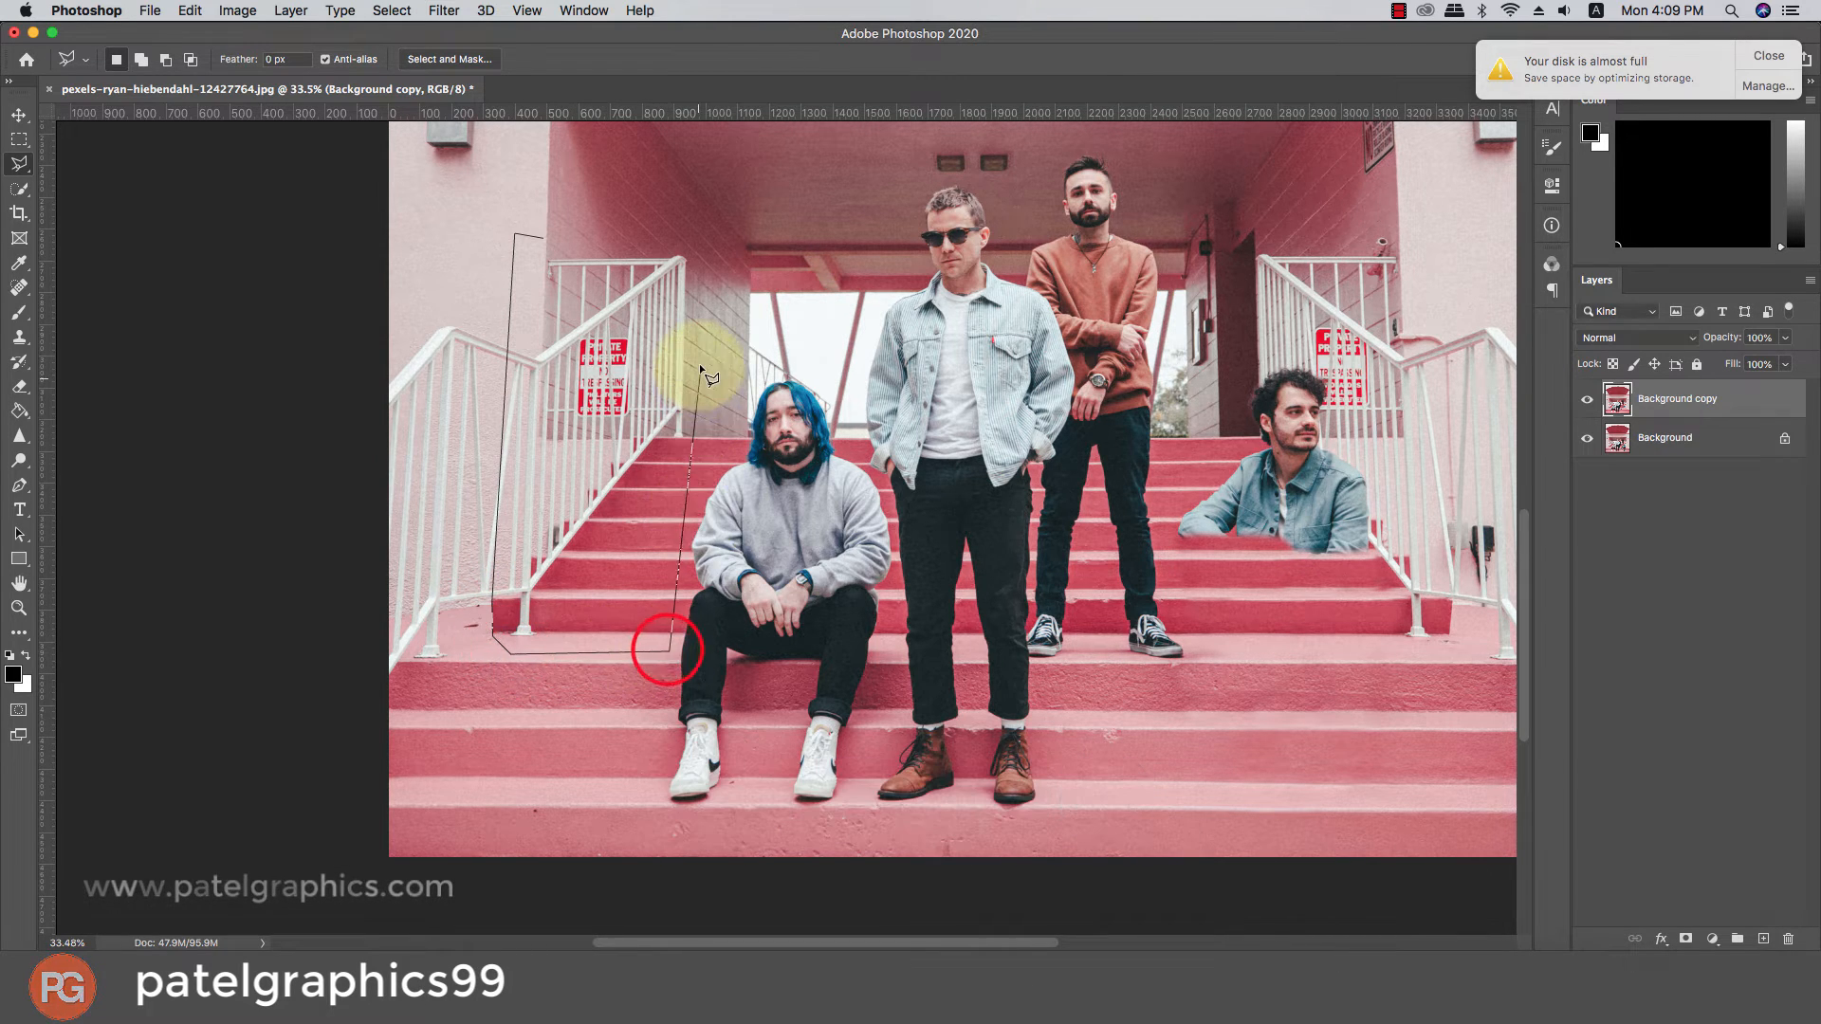
pyautogui.click(707, 432)
pyautogui.click(710, 246)
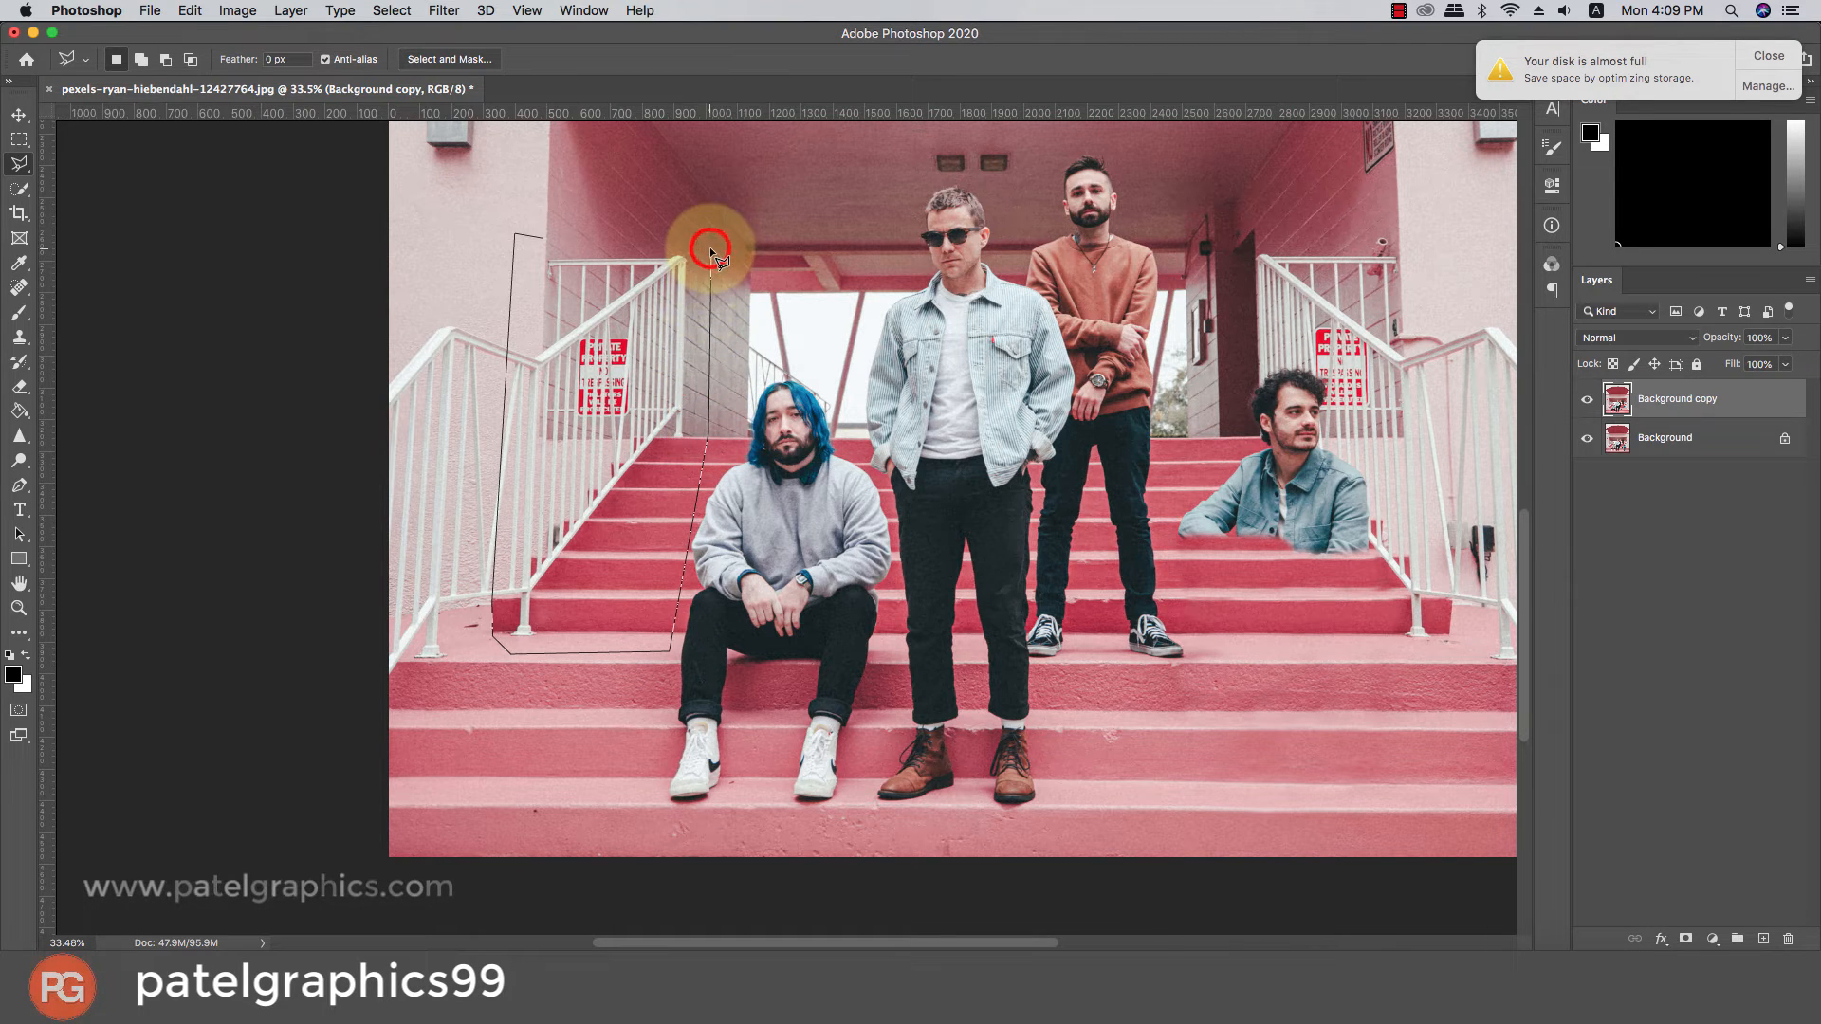
pyautogui.click(567, 231)
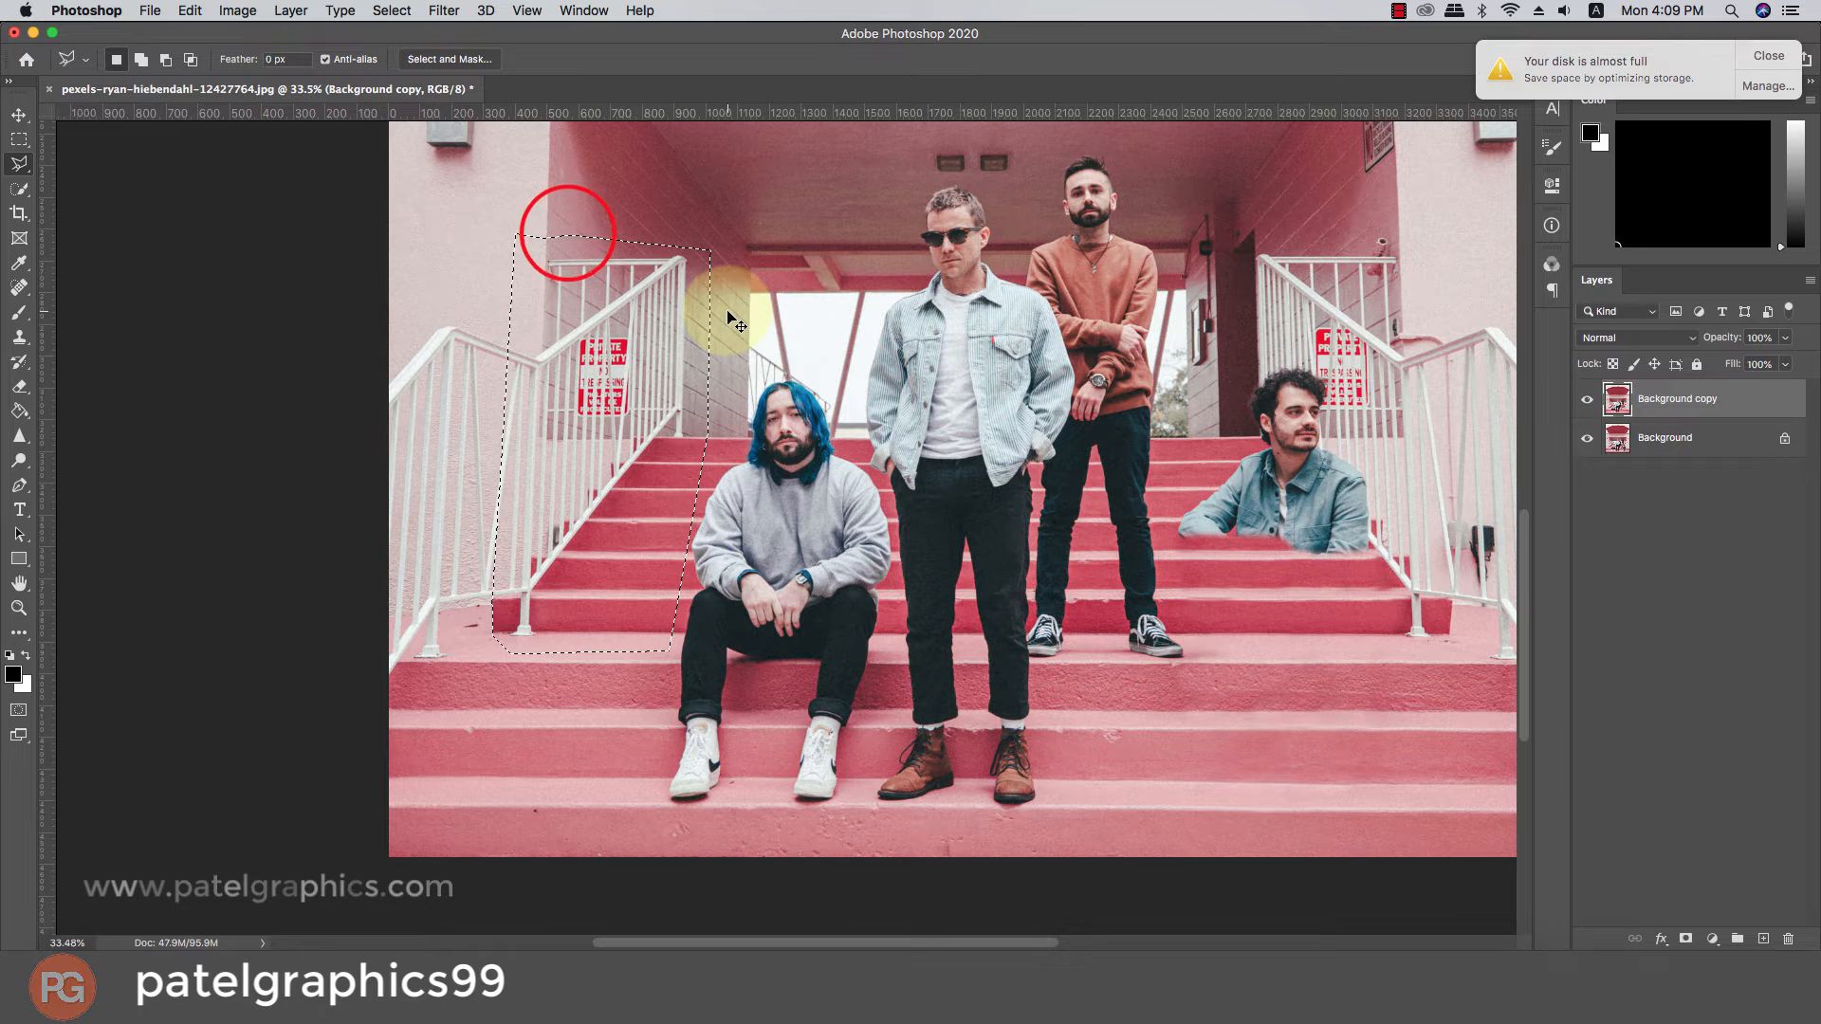
# Paste a copy of the selected railing on a new layer, flipped horizontally and aligned over the opposite railing and seated man.
pyautogui.press('super+c')
pyautogui.press('super+v')
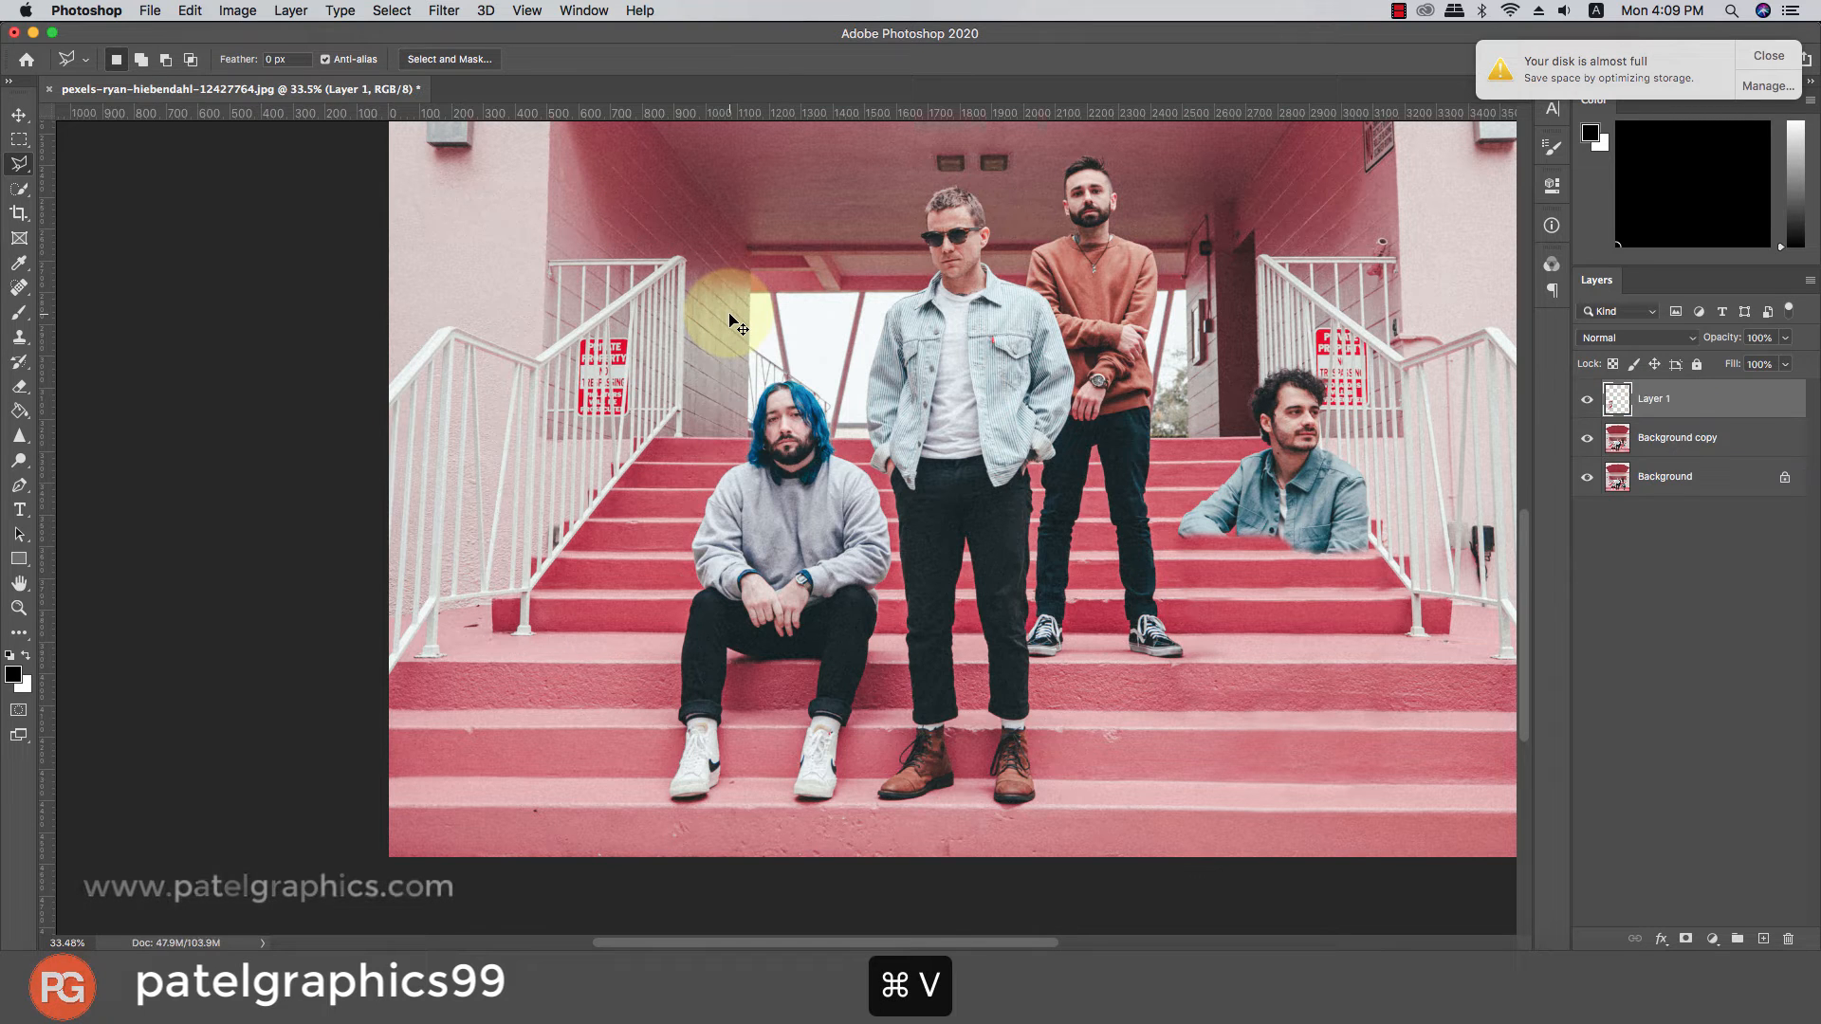
pyautogui.press('super+t')
pyautogui.rightClick(532, 329)
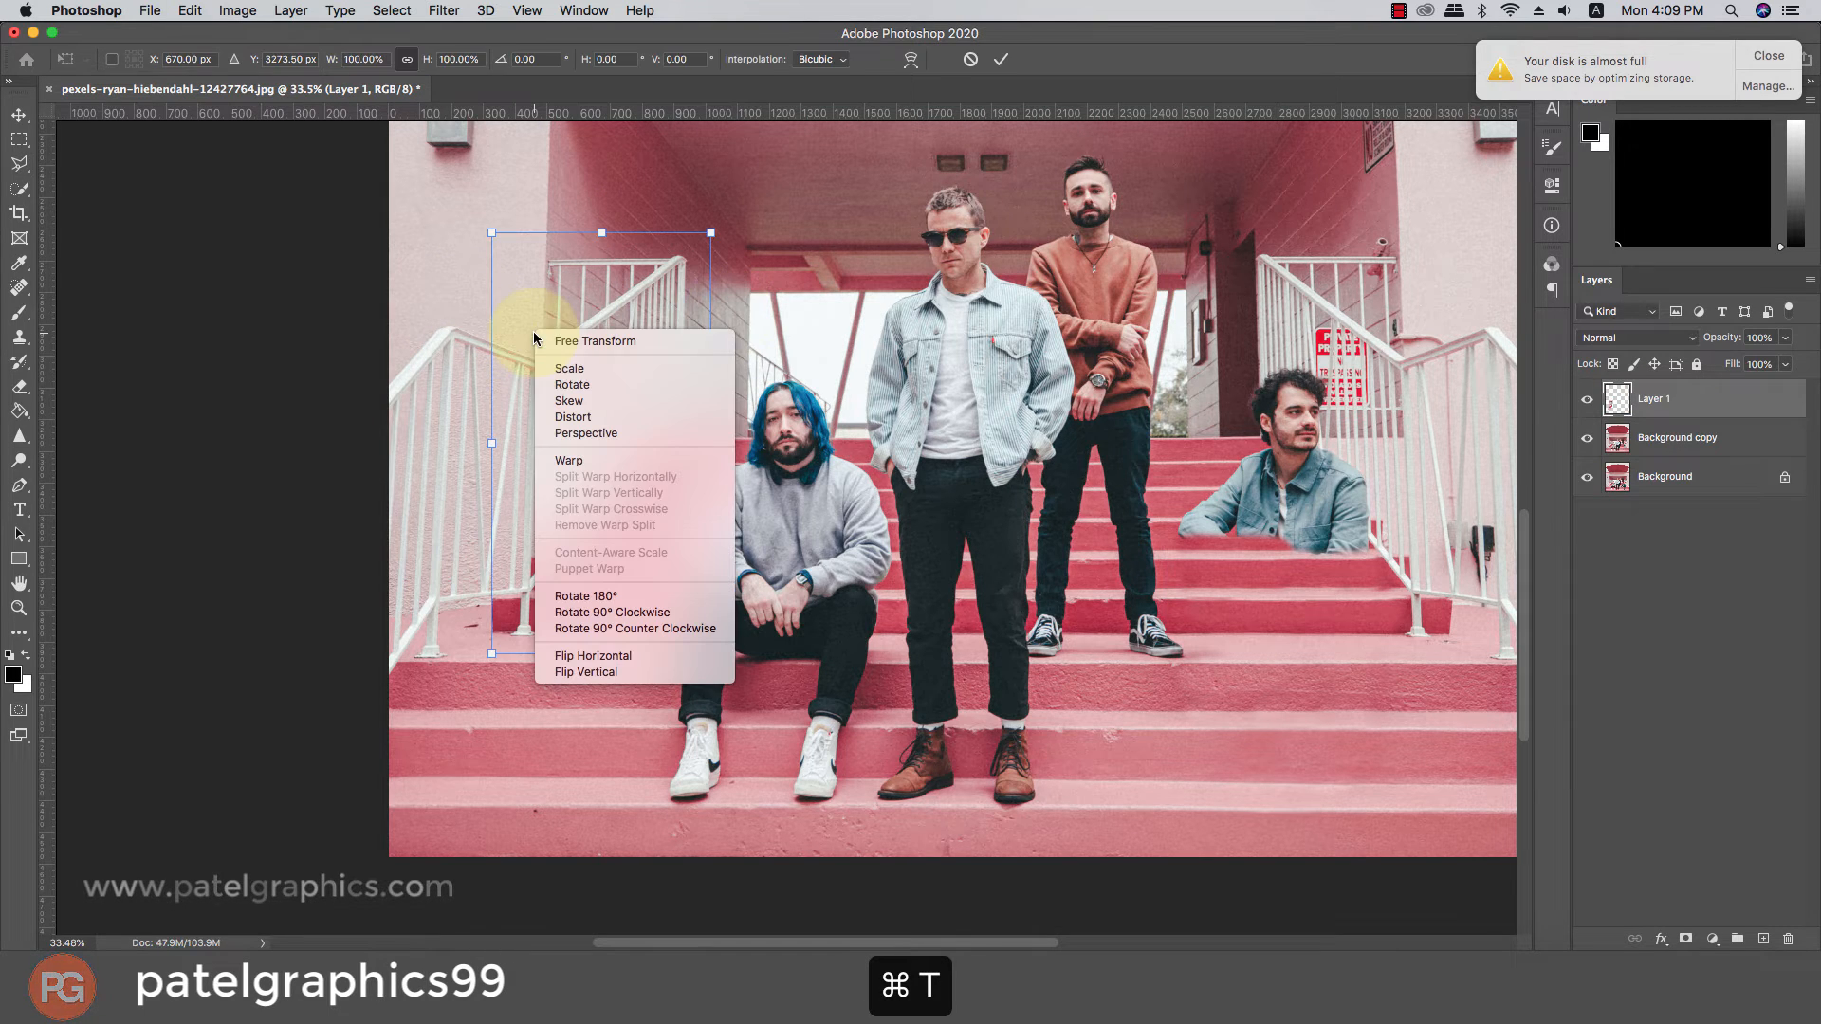
pyautogui.click(602, 654)
pyautogui.moveTo(601, 417); pyautogui.dragTo(1312, 395)
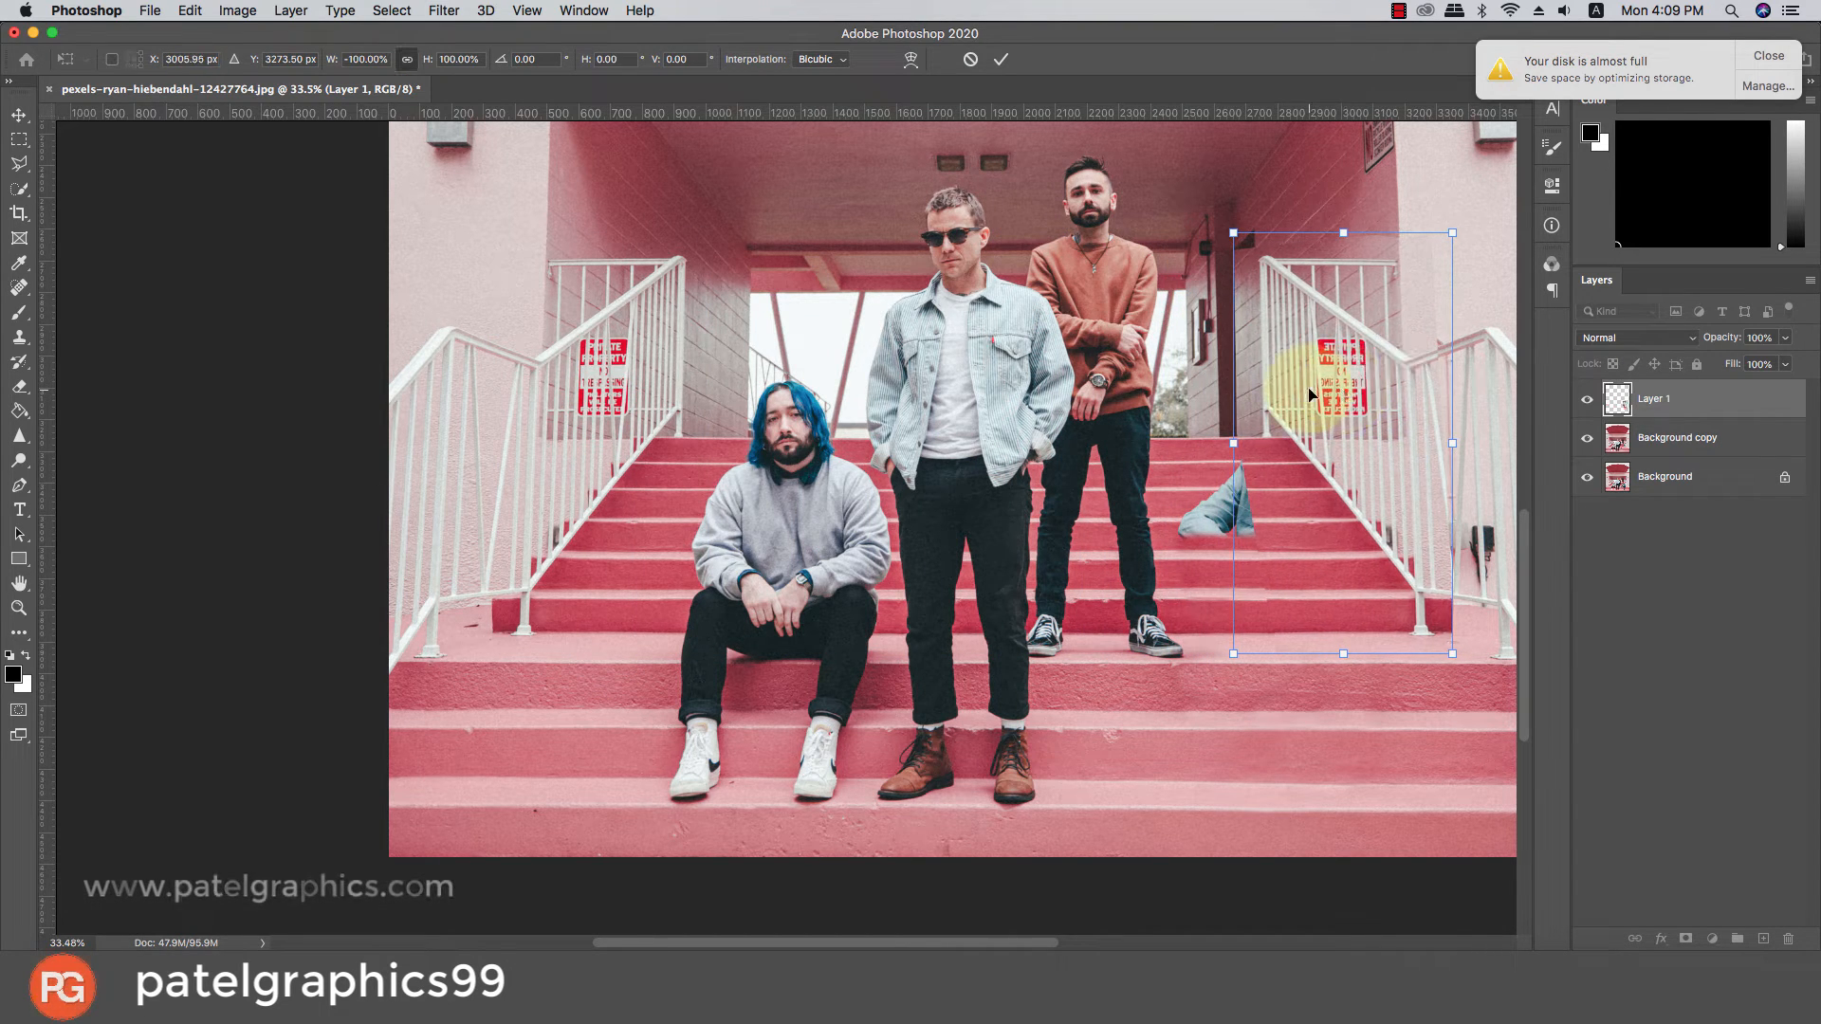
pyautogui.press('Return')
pyautogui.press('l')
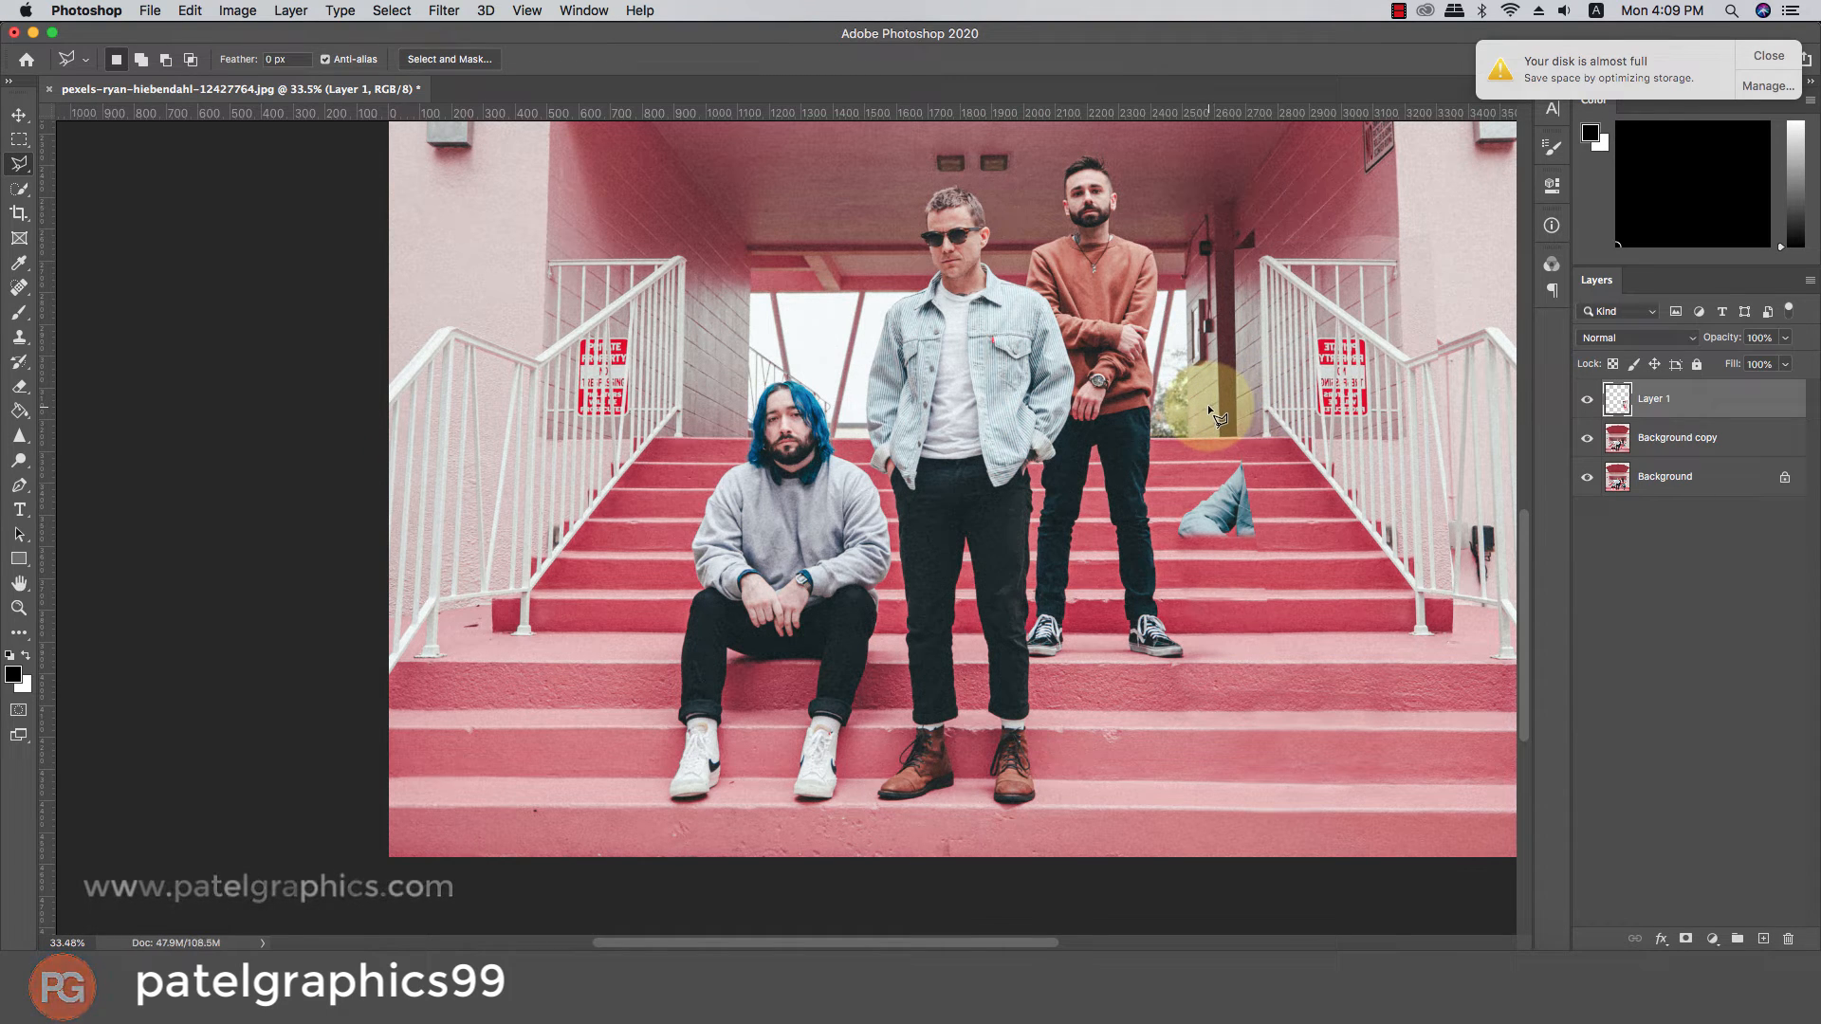
# Dismiss the disk space notification and add a layer mask to Layer 1.
pyautogui.click(1770, 57)
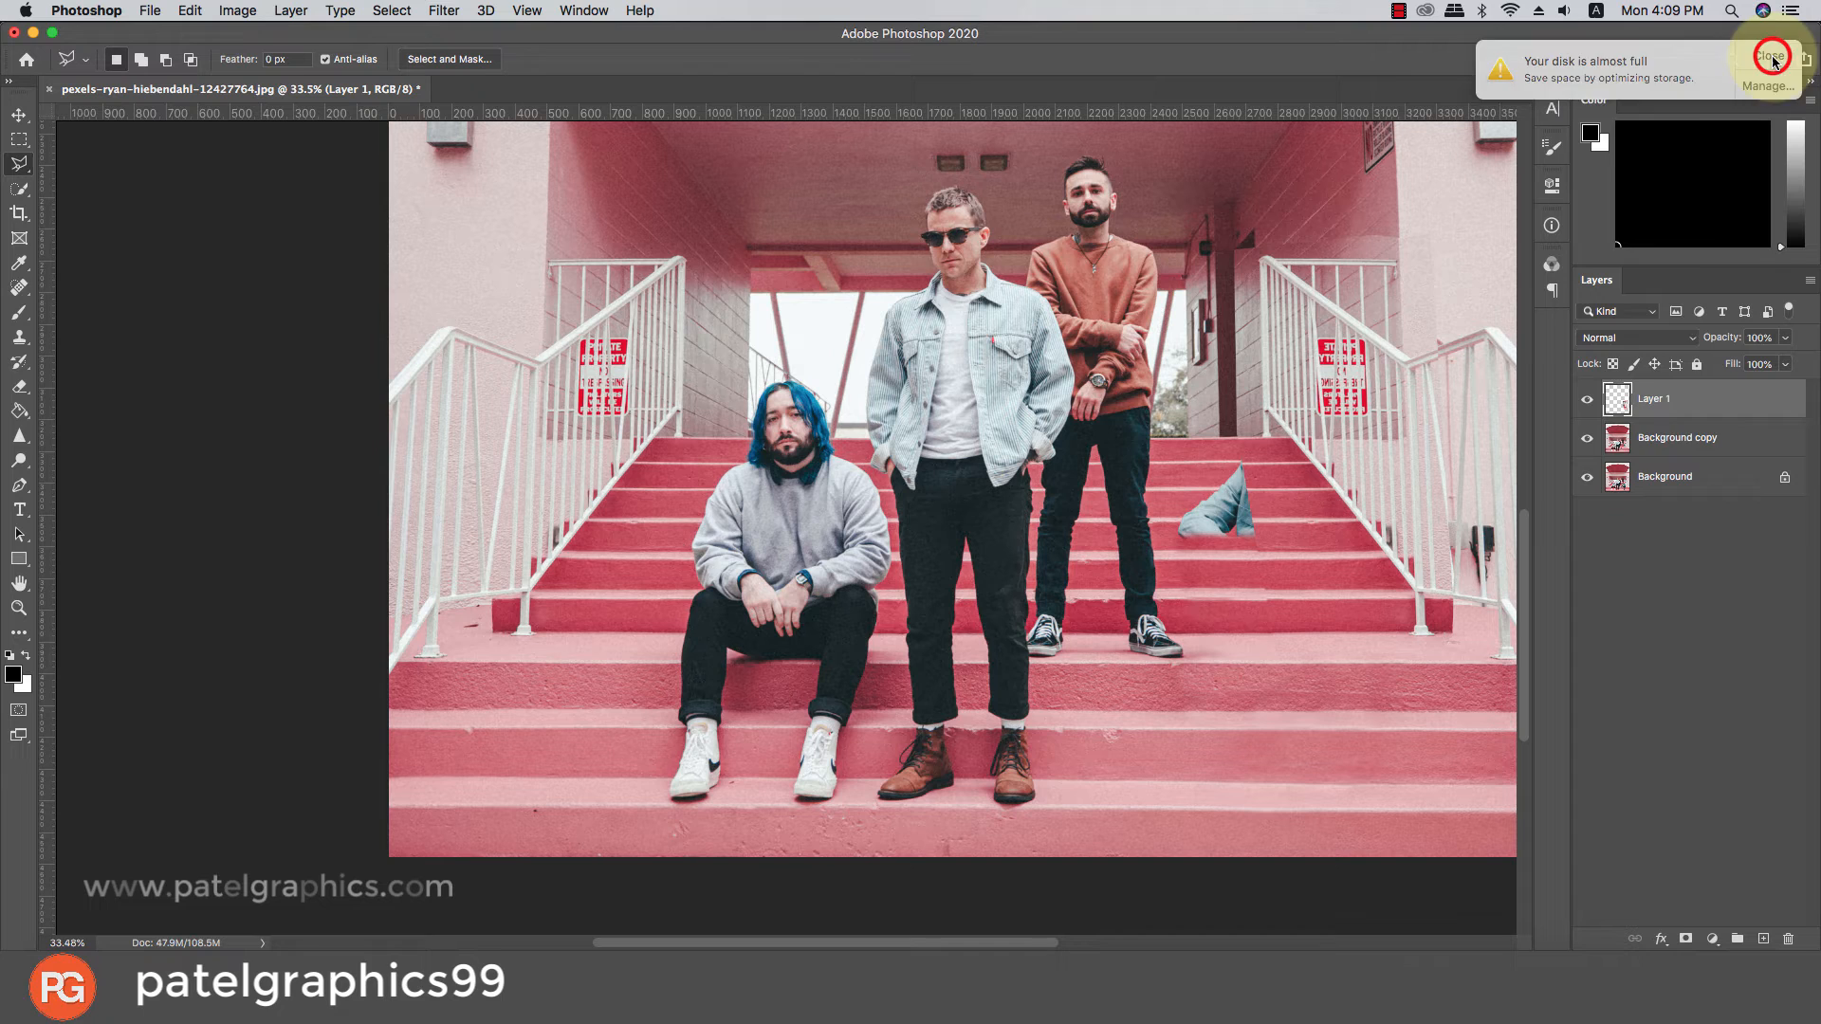
pyautogui.click(1697, 399)
pyautogui.click(1685, 938)
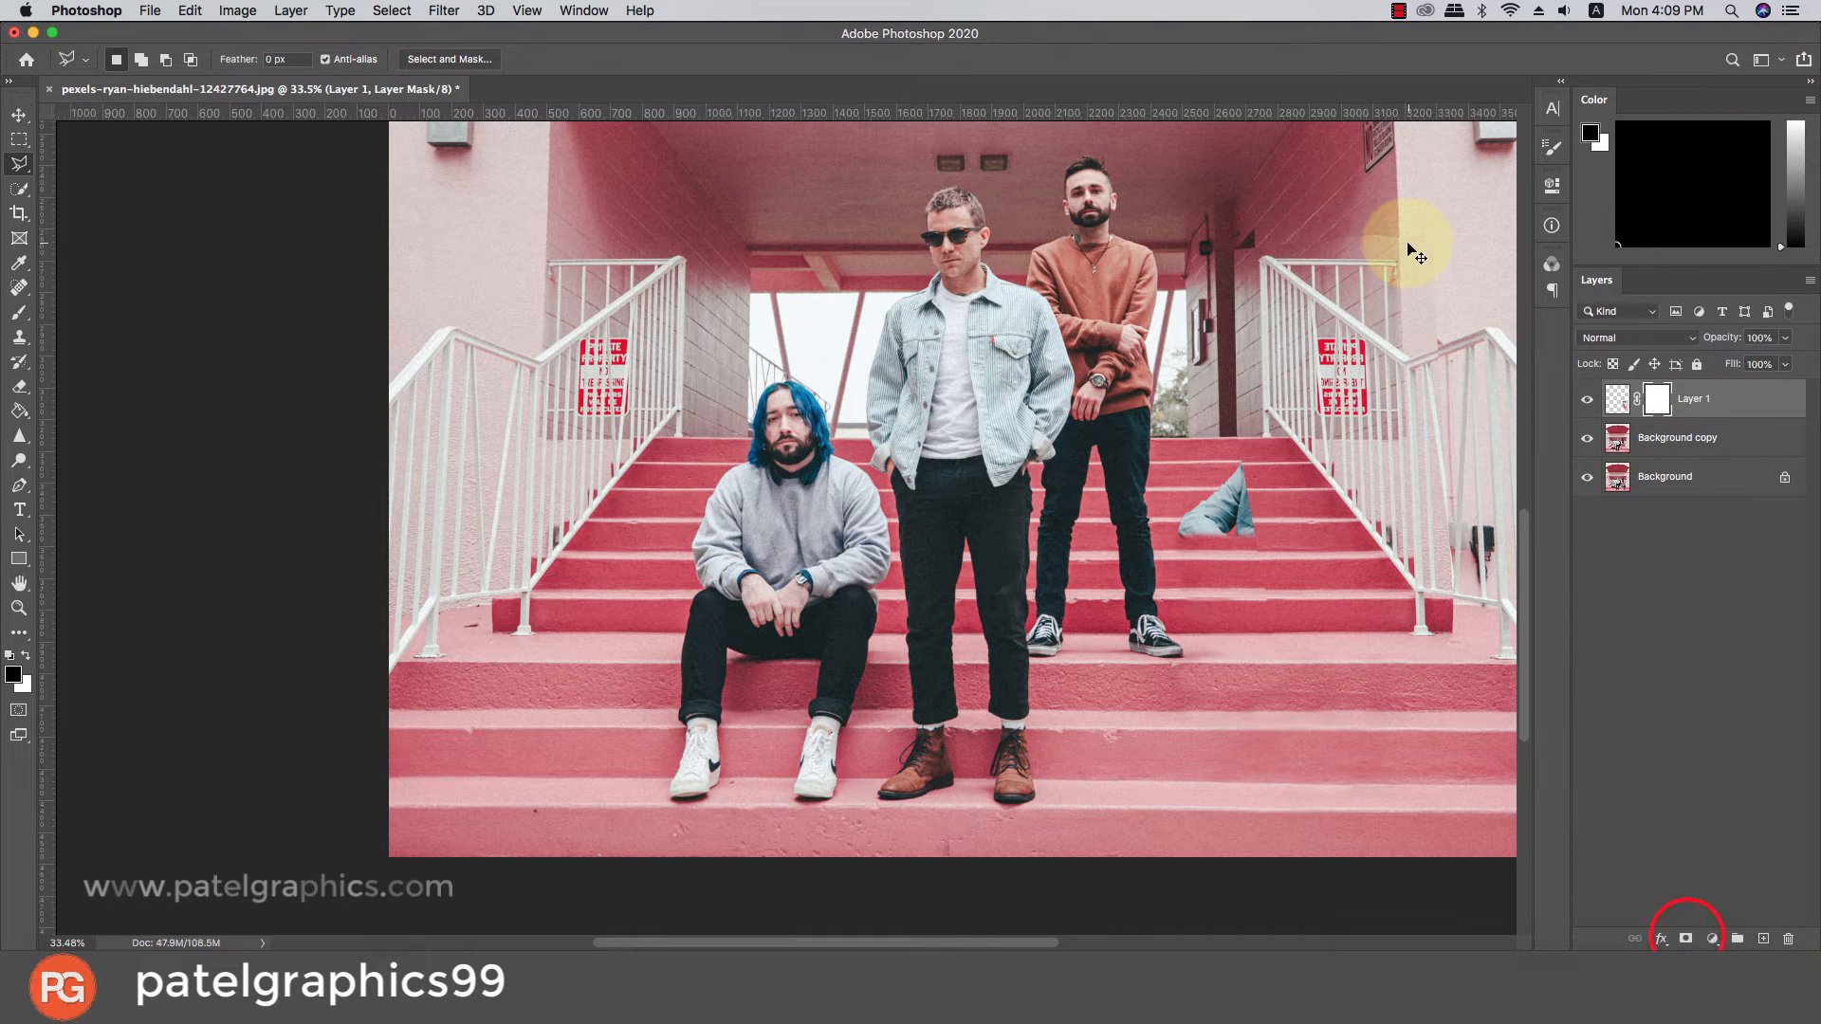
# Paint black on the layer mask with a size 150 brush to blend the pasted railing's outer edge into the wall.
pyautogui.press('b')
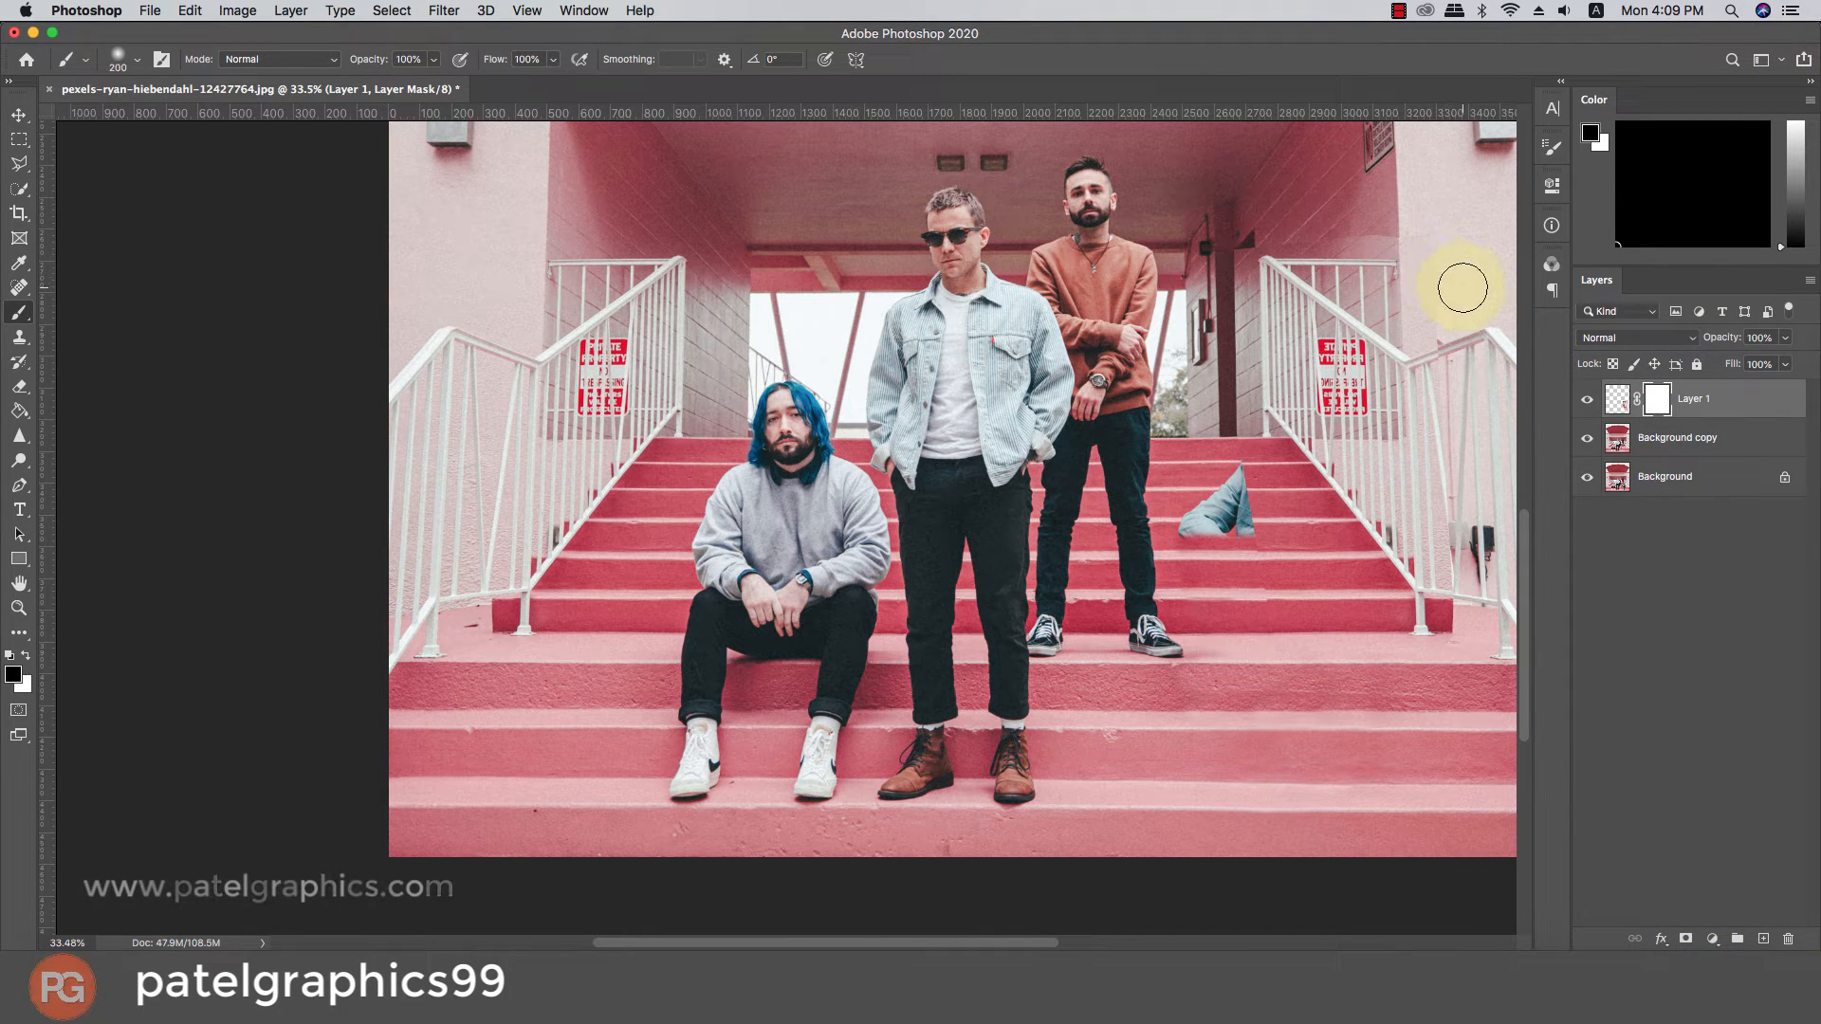
pyautogui.click(1432, 228)
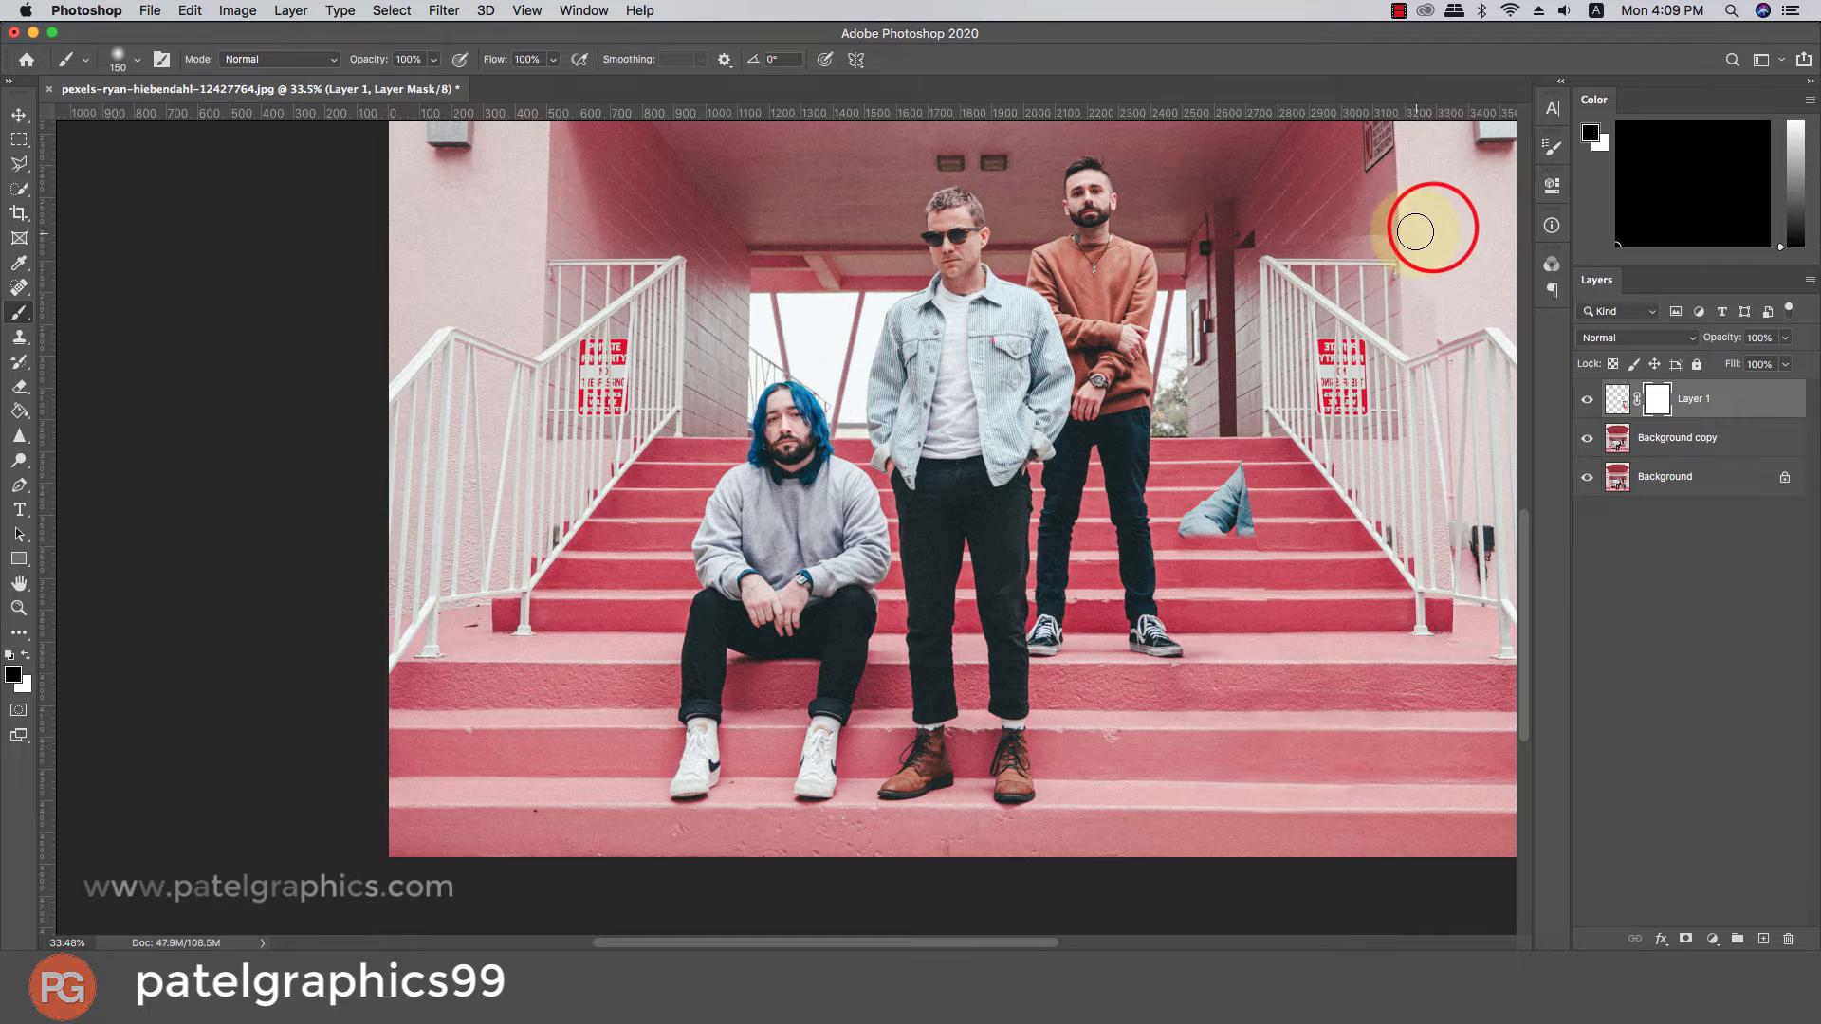
pyautogui.moveTo(1406, 222)
pyautogui.mouseDown()
pyautogui.moveTo(1437, 297)
pyautogui.moveTo(1454, 476)
pyautogui.moveTo(1450, 303)
pyautogui.mouseUp()
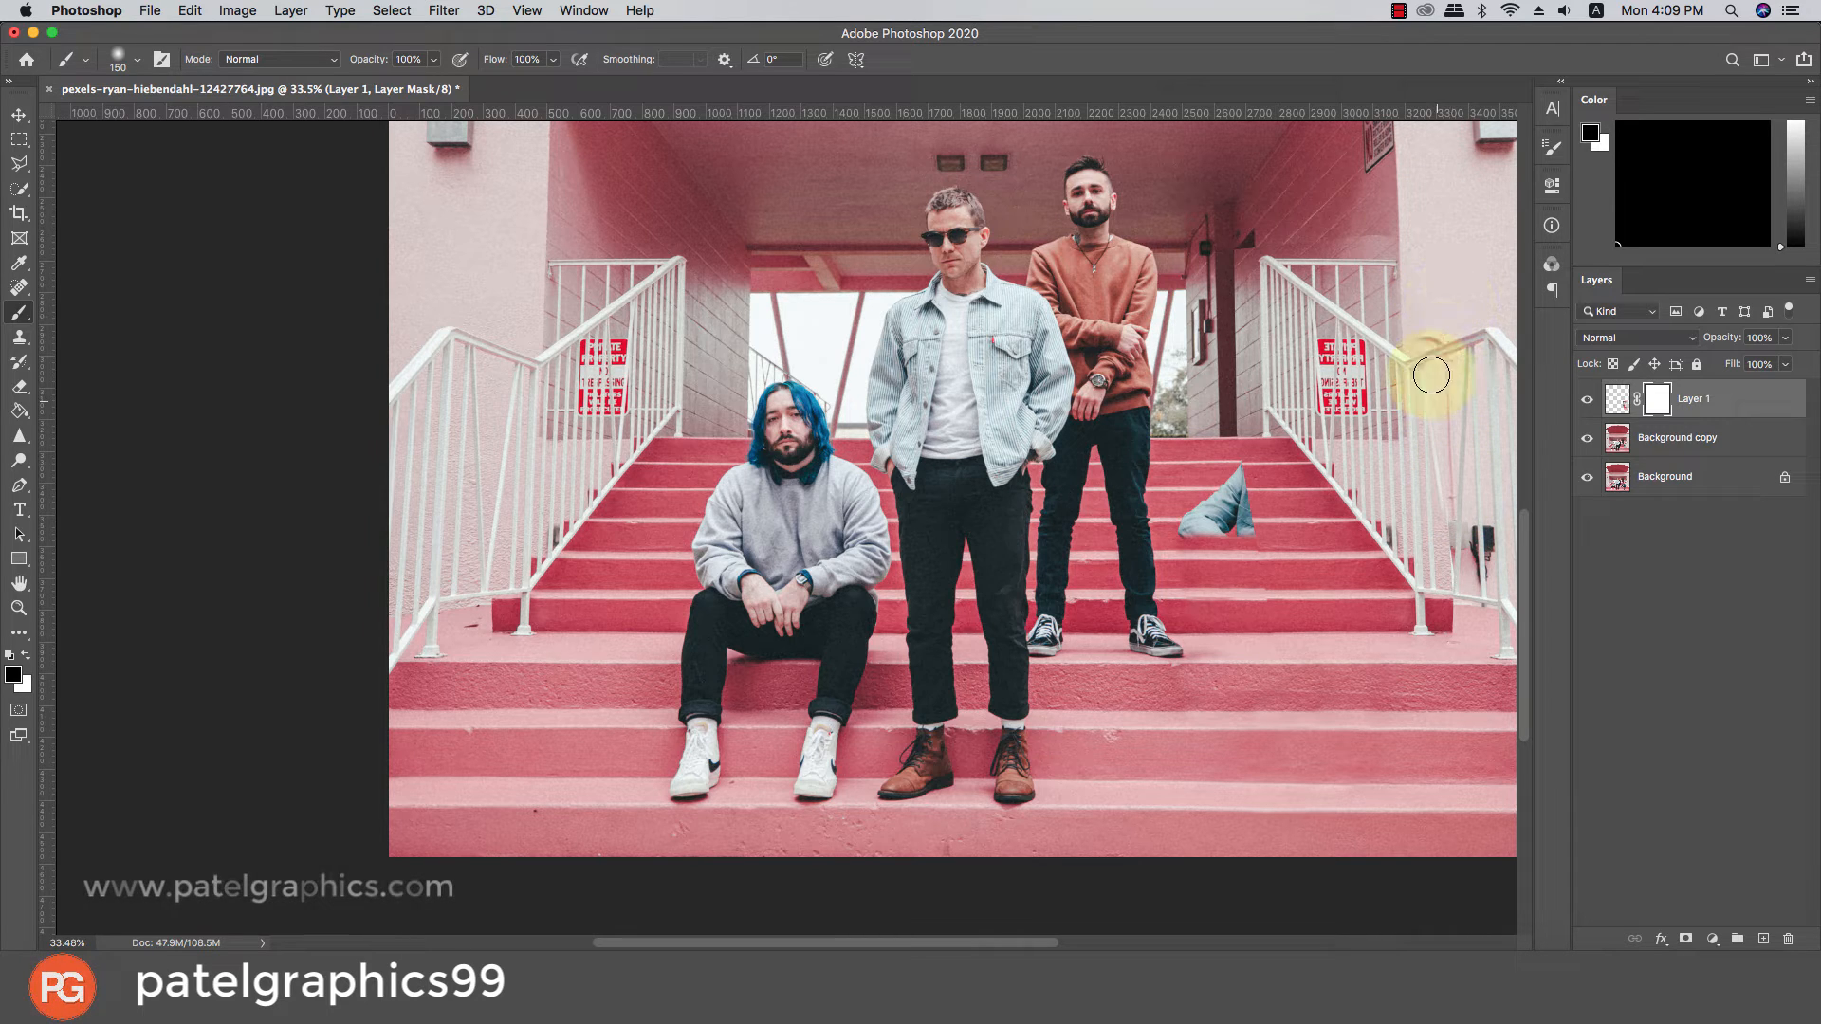
pyautogui.moveTo(1431, 374); pyautogui.dragTo(1418, 347)
pyautogui.moveTo(1428, 420)
pyautogui.mouseDown()
pyautogui.moveTo(1413, 280)
pyautogui.moveTo(1451, 638)
pyautogui.mouseUp()
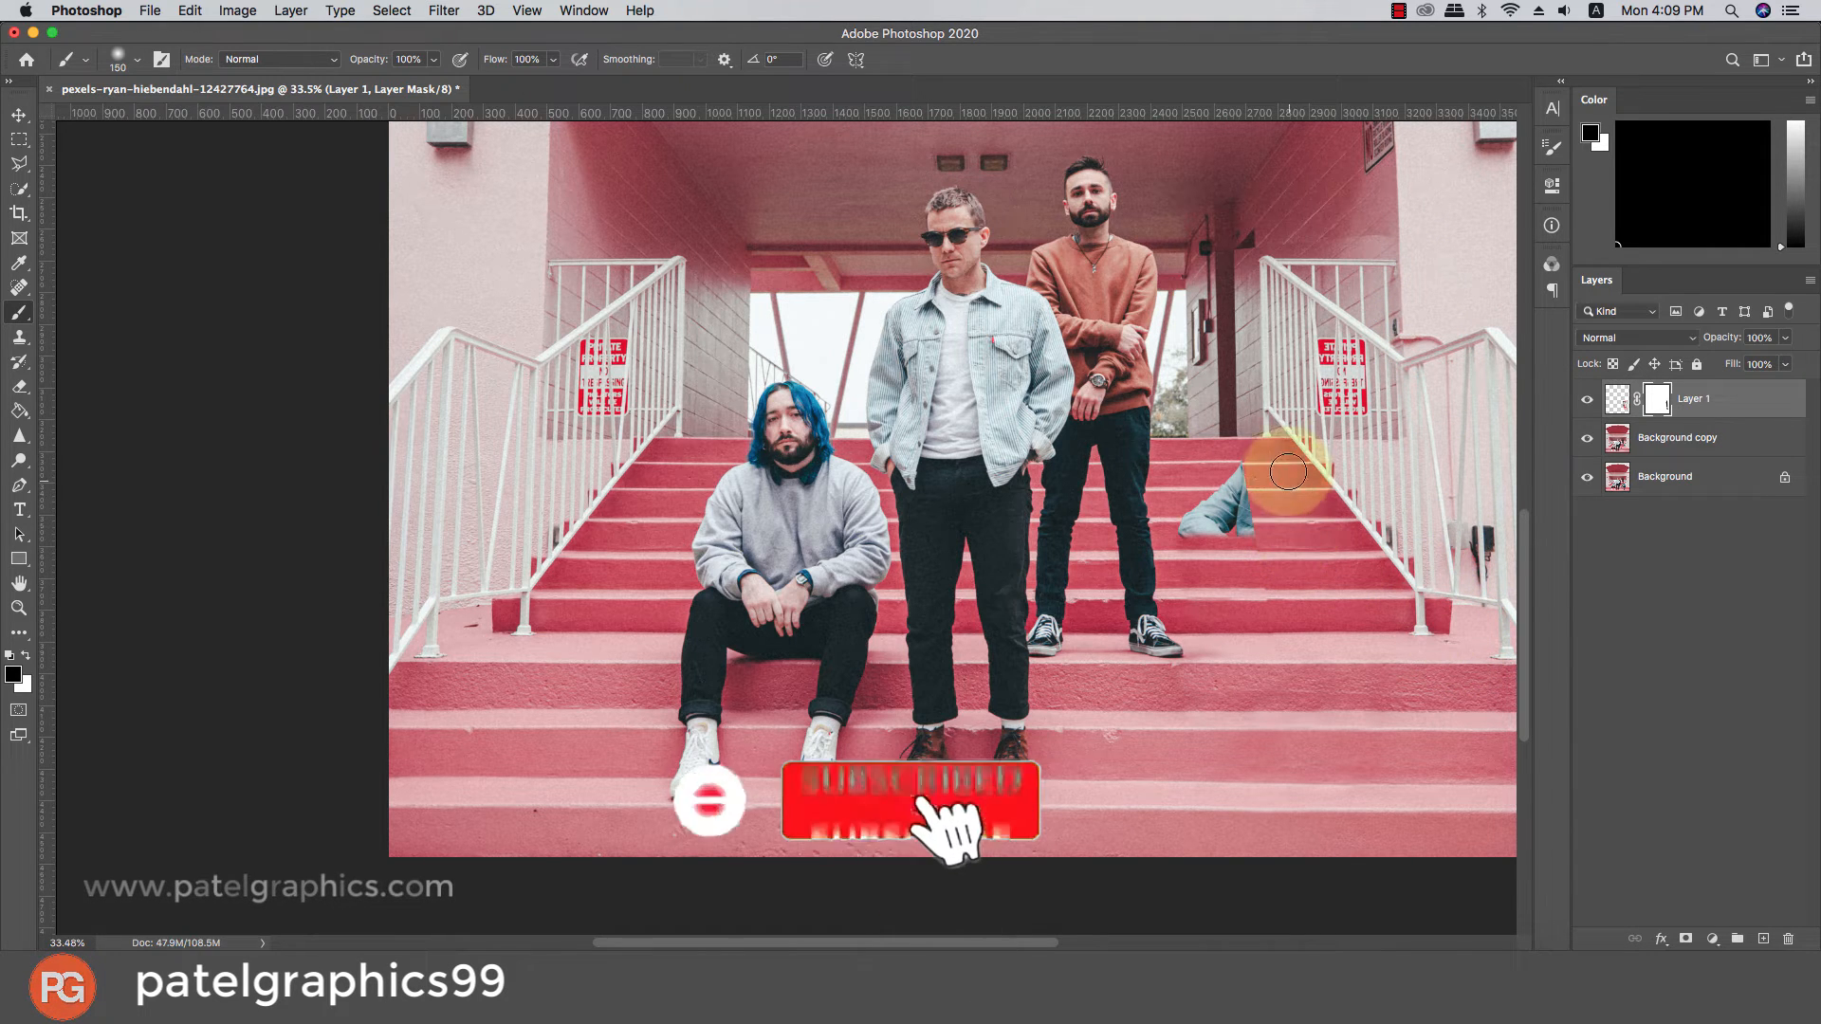
pyautogui.moveTo(1384, 231)
pyautogui.mouseDown()
pyautogui.moveTo(1269, 227)
pyautogui.moveTo(1229, 273)
pyautogui.moveTo(1228, 226)
pyautogui.moveTo(1240, 304)
pyautogui.moveTo(1243, 234)
pyautogui.moveTo(1248, 249)
pyautogui.moveTo(1244, 385)
pyautogui.moveTo(1248, 317)
pyautogui.mouseUp()
pyautogui.press('super+z')
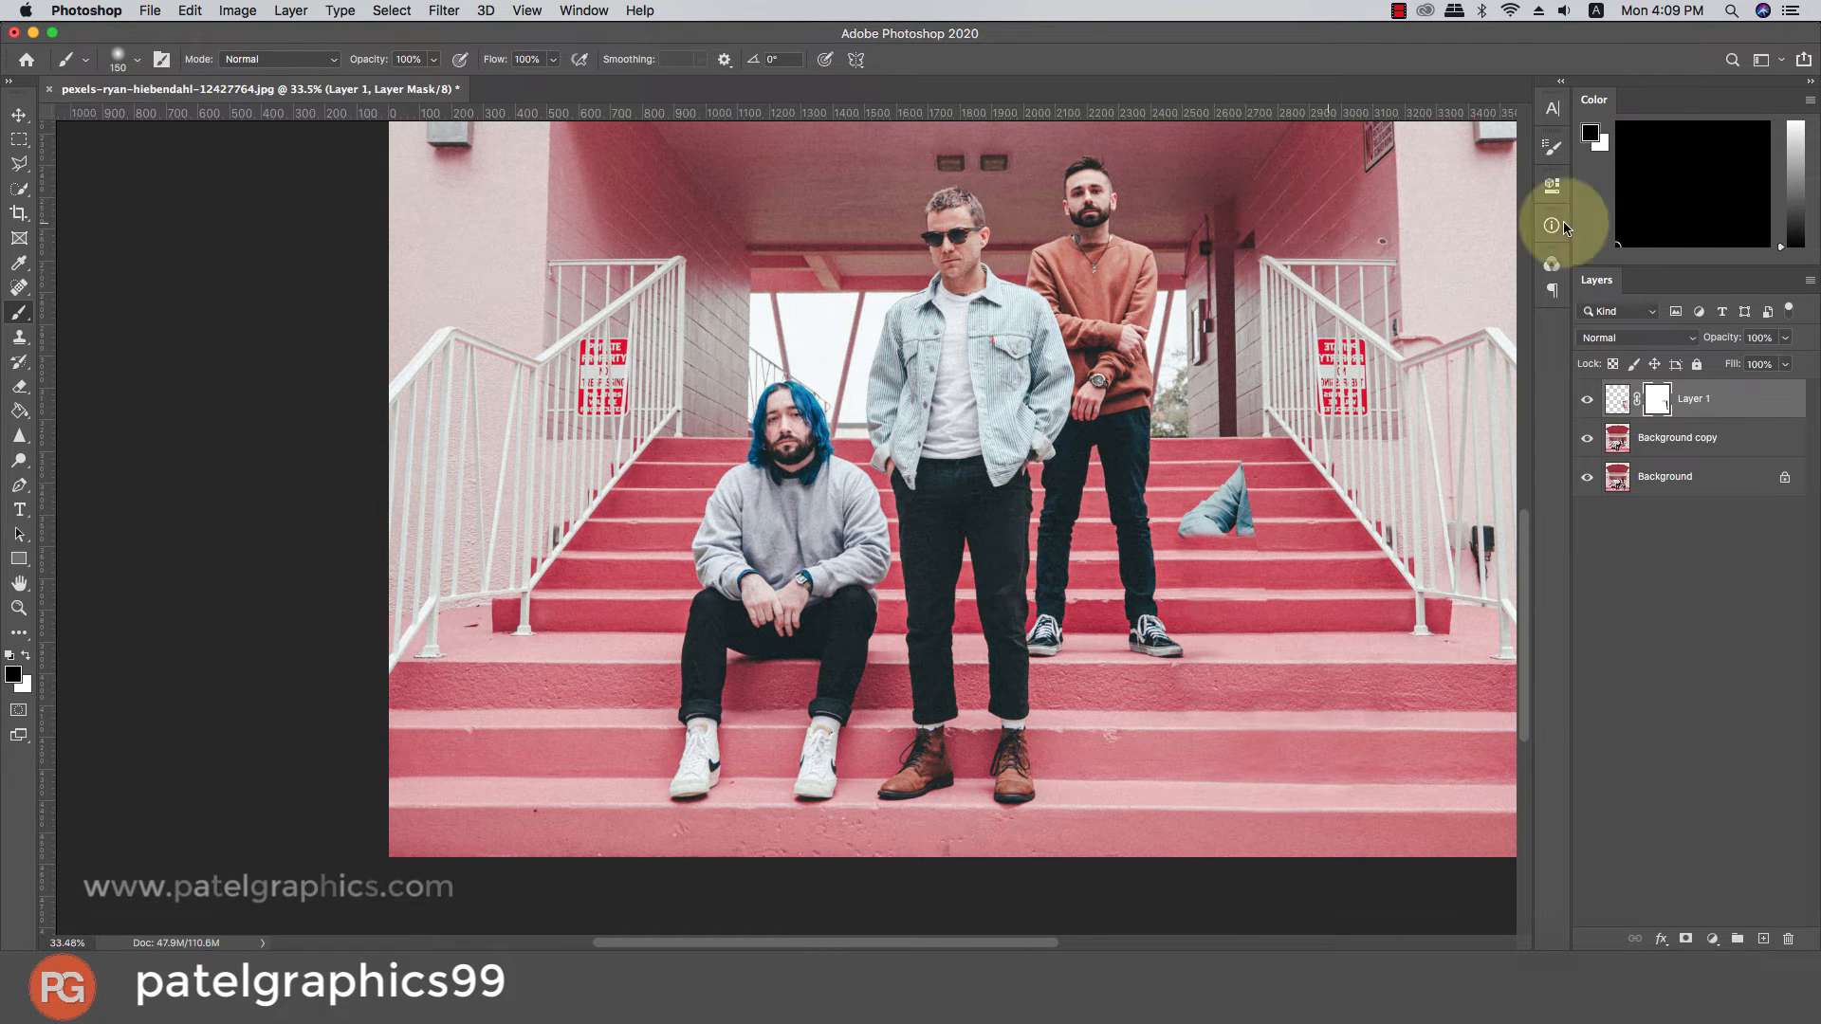
# Sample the brick wall on the Background copy layer and clone it over the original railing's protruding upper corner.
pyautogui.click(1655, 437)
pyautogui.press('s')
pyautogui.keyDown('alt'); pyautogui.click(1285, 215); pyautogui.keyUp('alt')
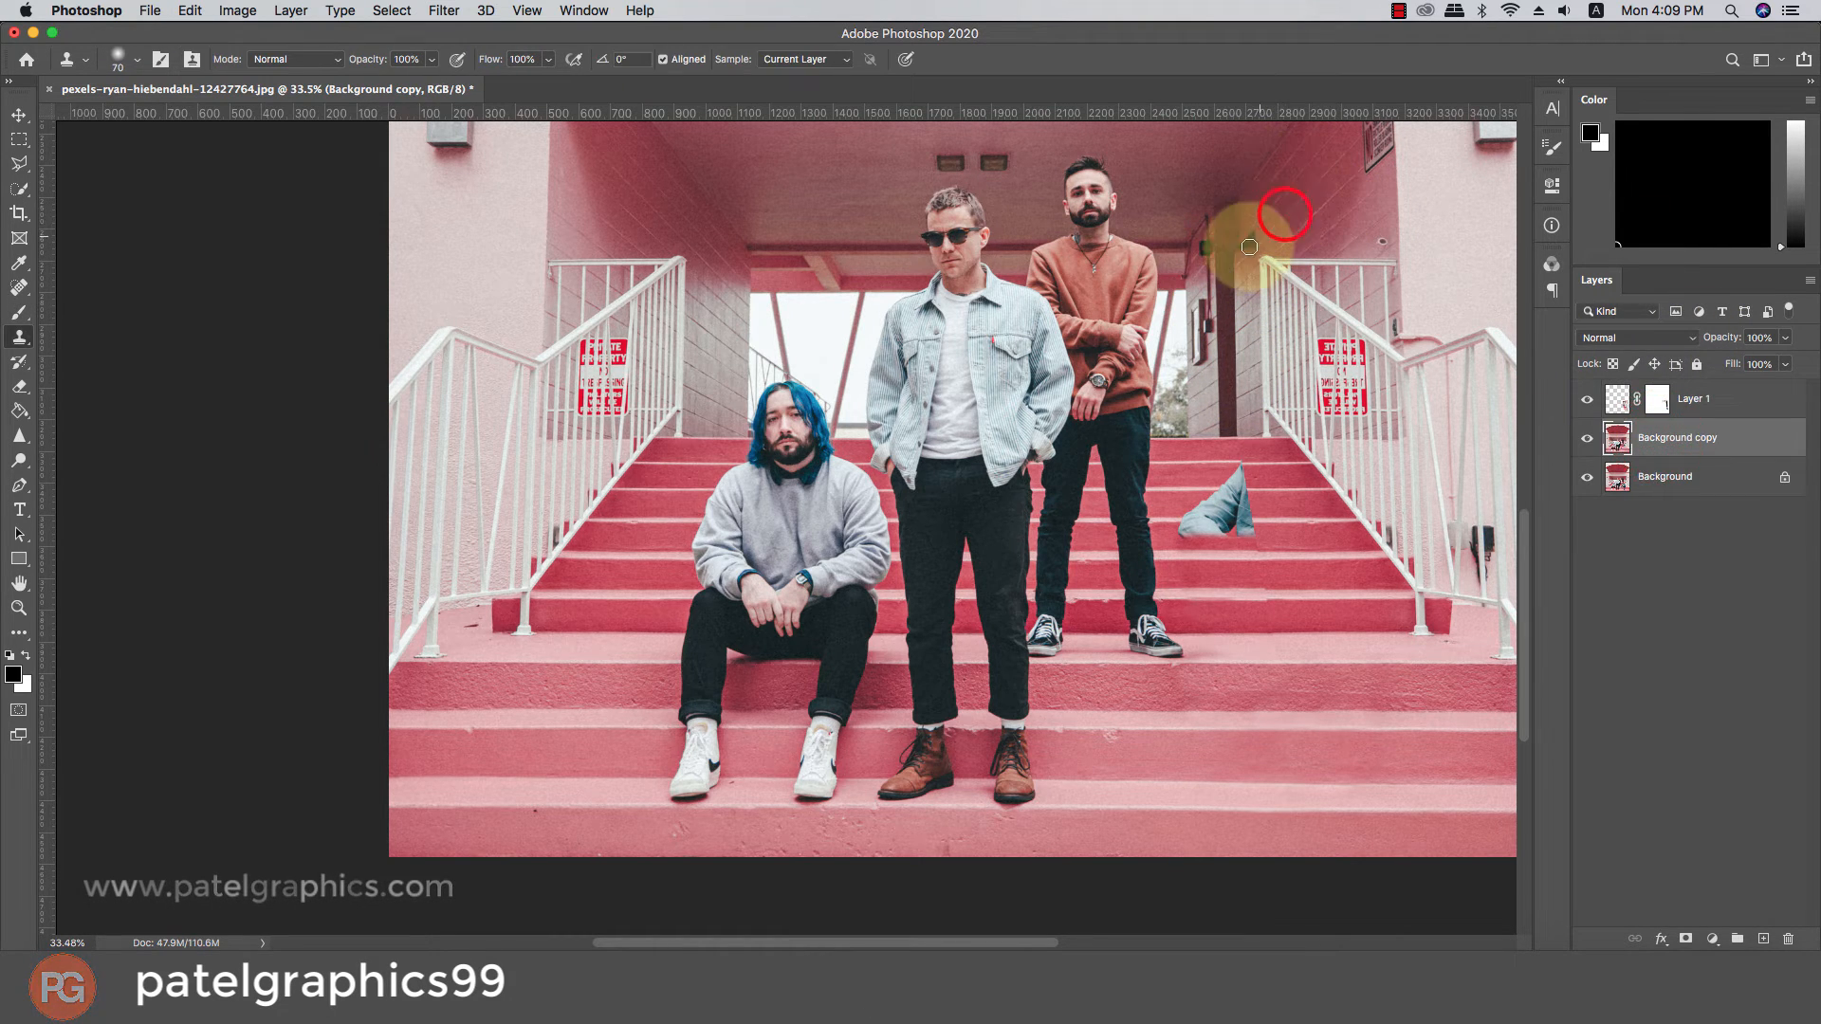
pyautogui.moveTo(1248, 238); pyautogui.dragTo(1241, 249)
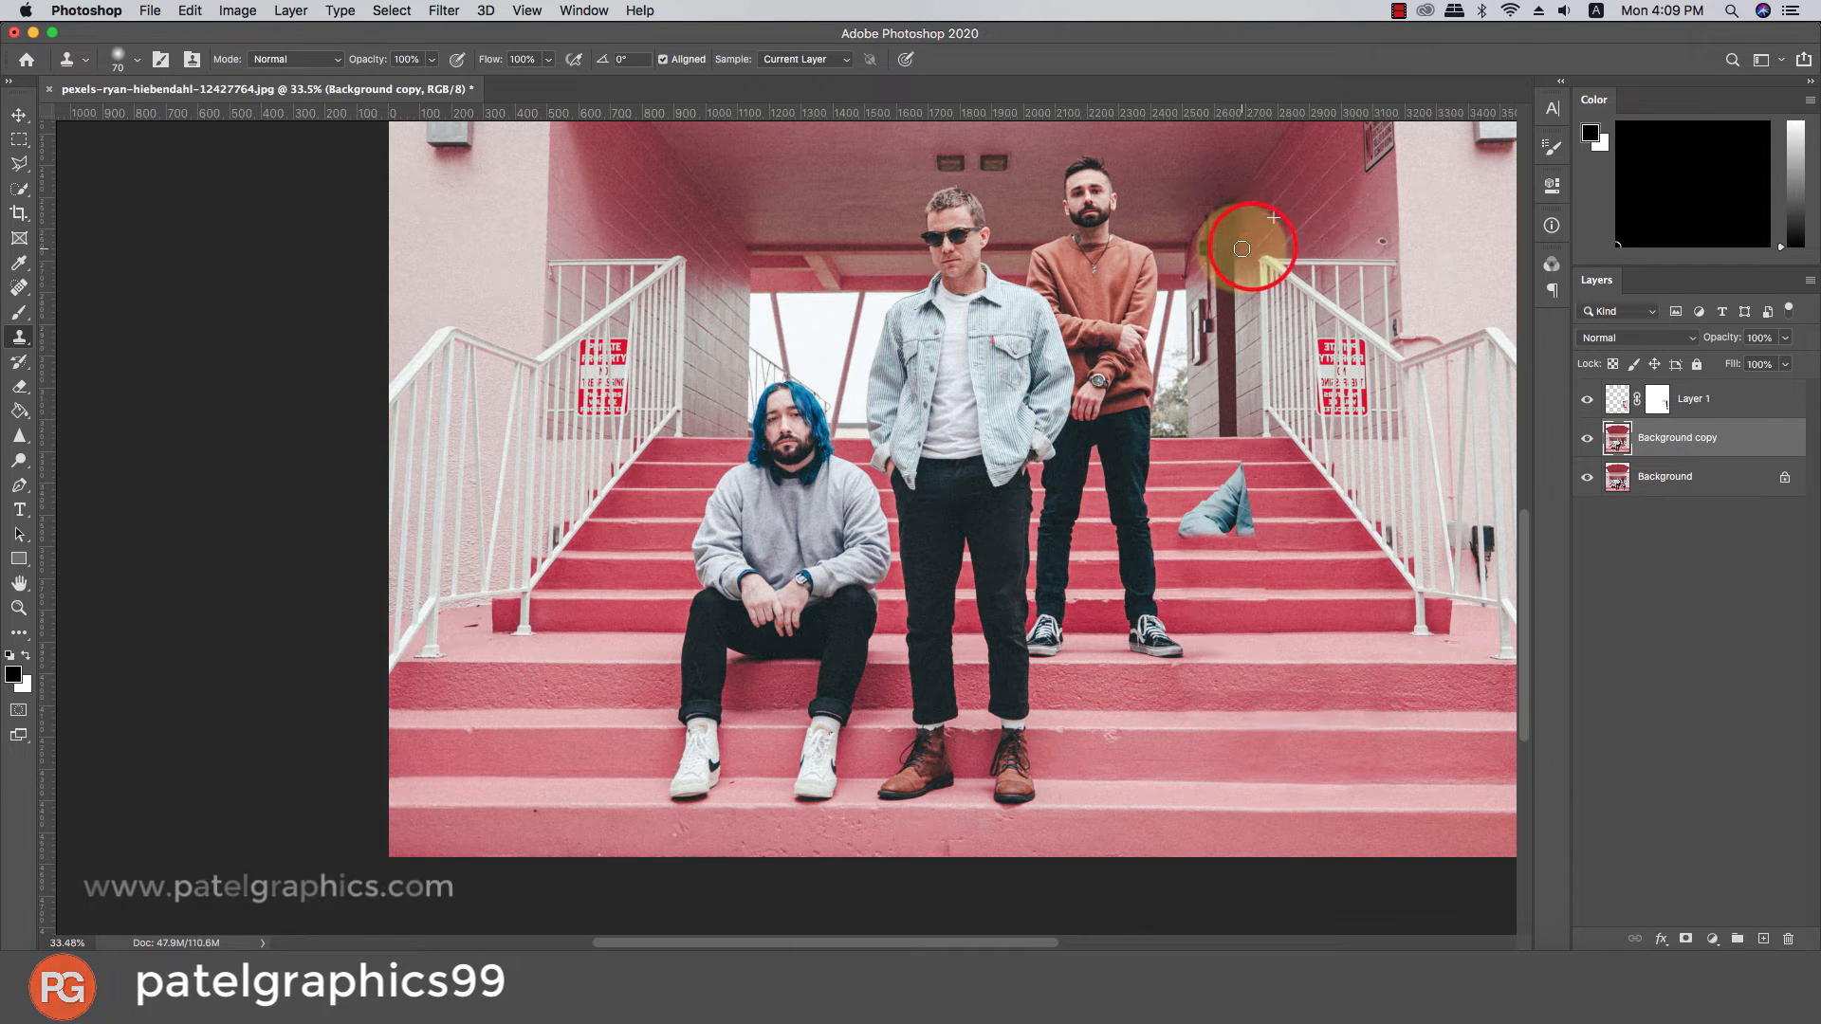
# Clone the steps over the seated man's leftover jacket sleeve on Layer 1 using brush size 70.
pyautogui.scroll(-3, 1238, 245)
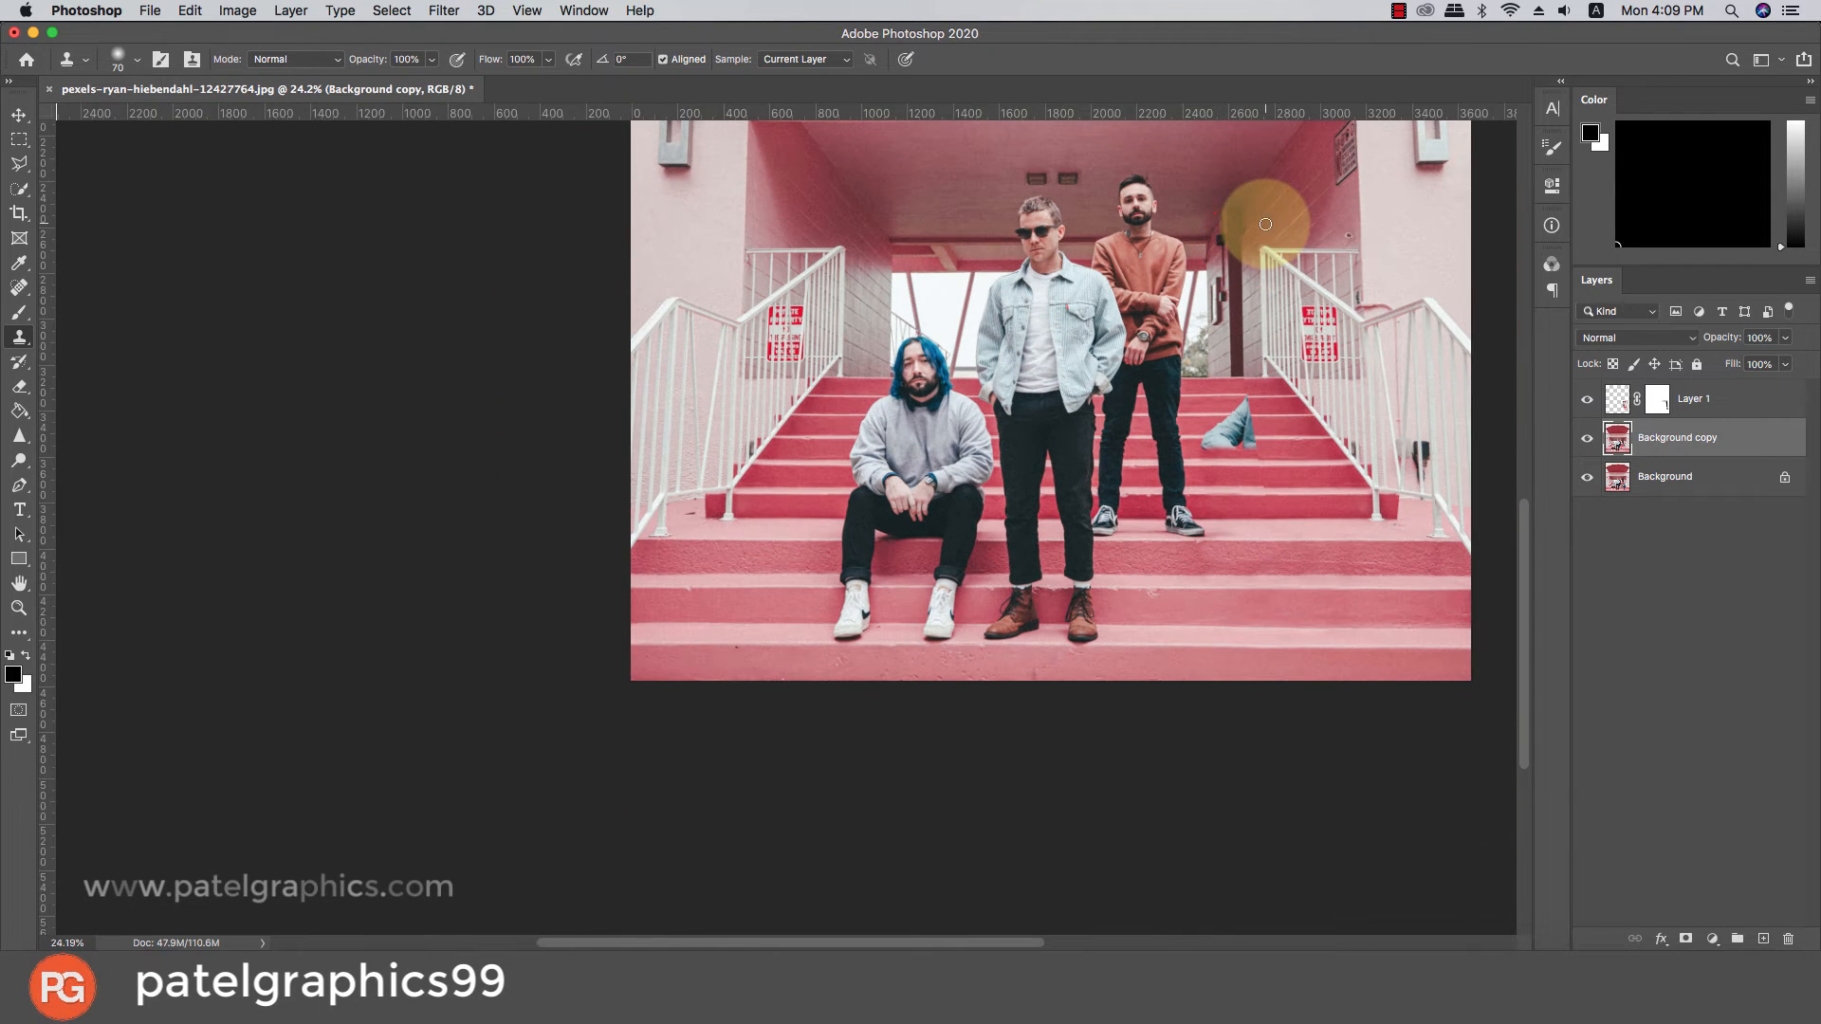
pyautogui.scroll(3, 1250, 399)
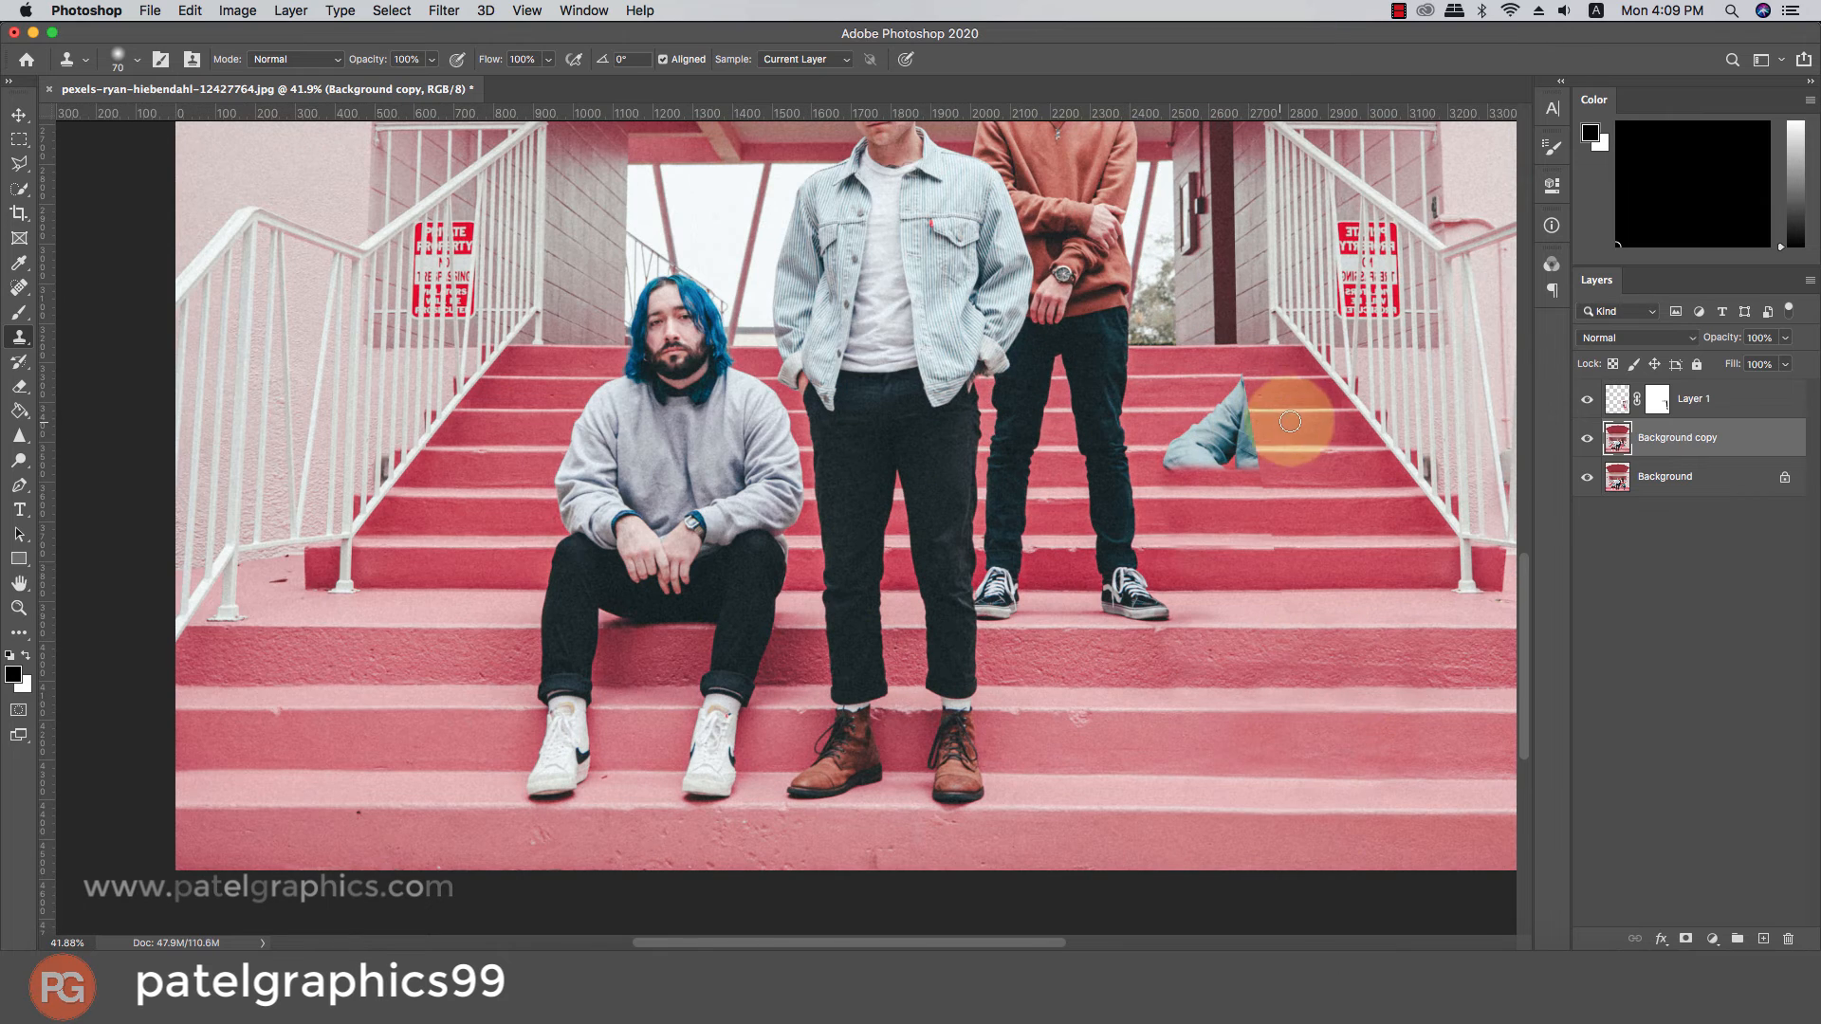
pyautogui.click(1617, 398)
pyautogui.press('w')
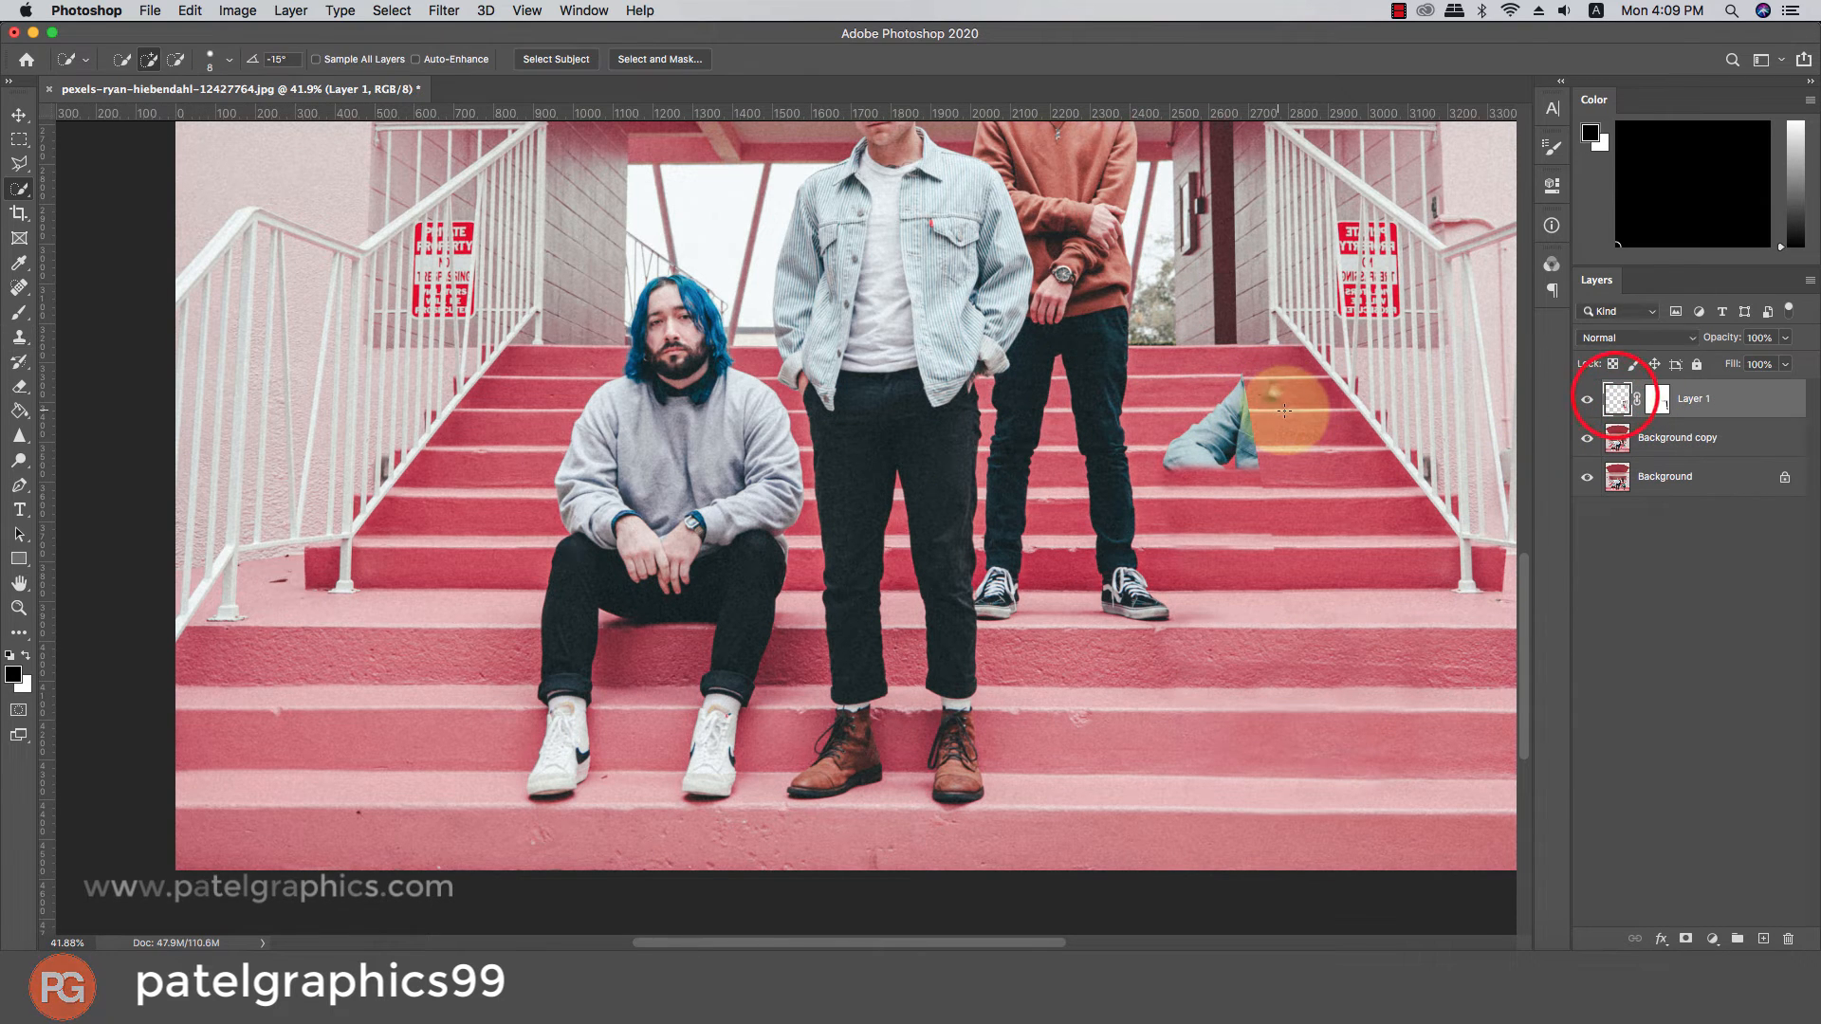
pyautogui.press('s')
pyautogui.scroll(2, 1285, 413)
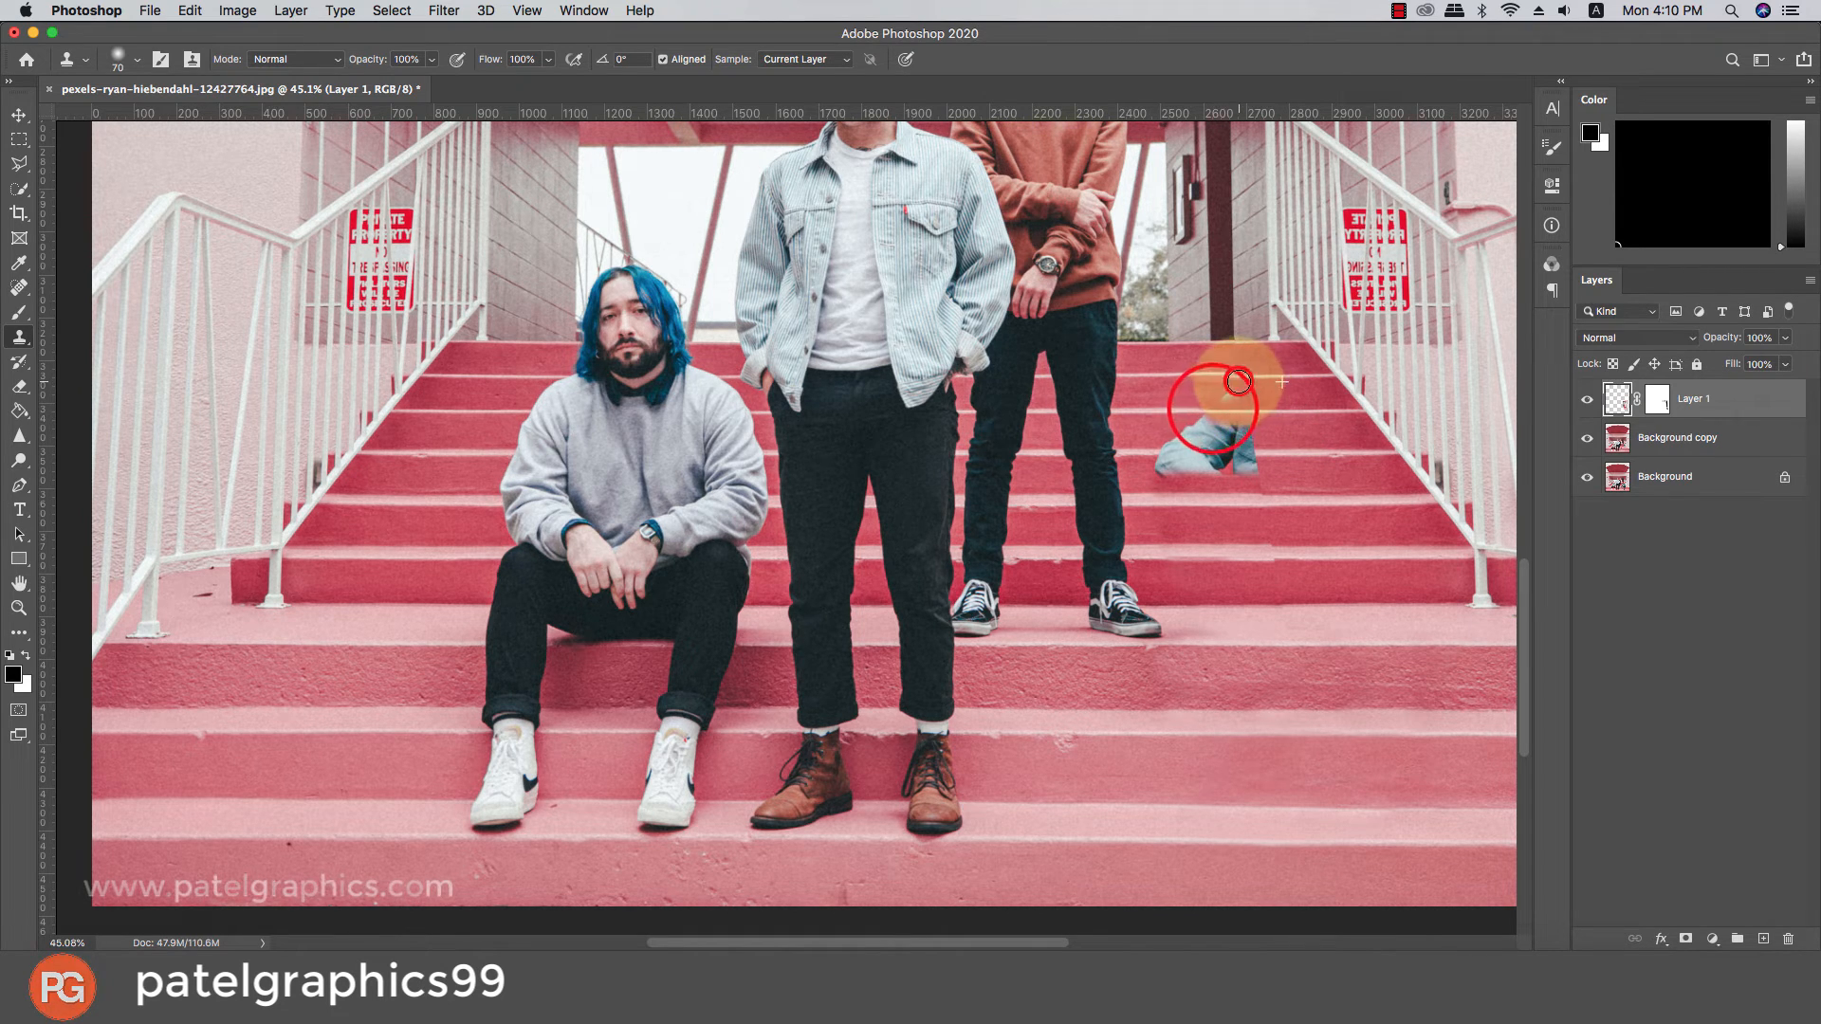
pyautogui.moveTo(1228, 402)
pyautogui.mouseDown()
pyautogui.moveTo(1260, 480)
pyautogui.moveTo(1221, 459)
pyautogui.moveTo(1242, 451)
pyautogui.moveTo(1209, 451)
pyautogui.moveTo(1240, 439)
pyautogui.moveTo(1183, 431)
pyautogui.moveTo(1211, 422)
pyautogui.moveTo(1177, 423)
pyautogui.moveTo(1157, 457)
pyautogui.moveTo(1210, 458)
pyautogui.moveTo(1156, 471)
pyautogui.mouseUp()
pyautogui.click(1155, 471)
pyautogui.click(1170, 474)
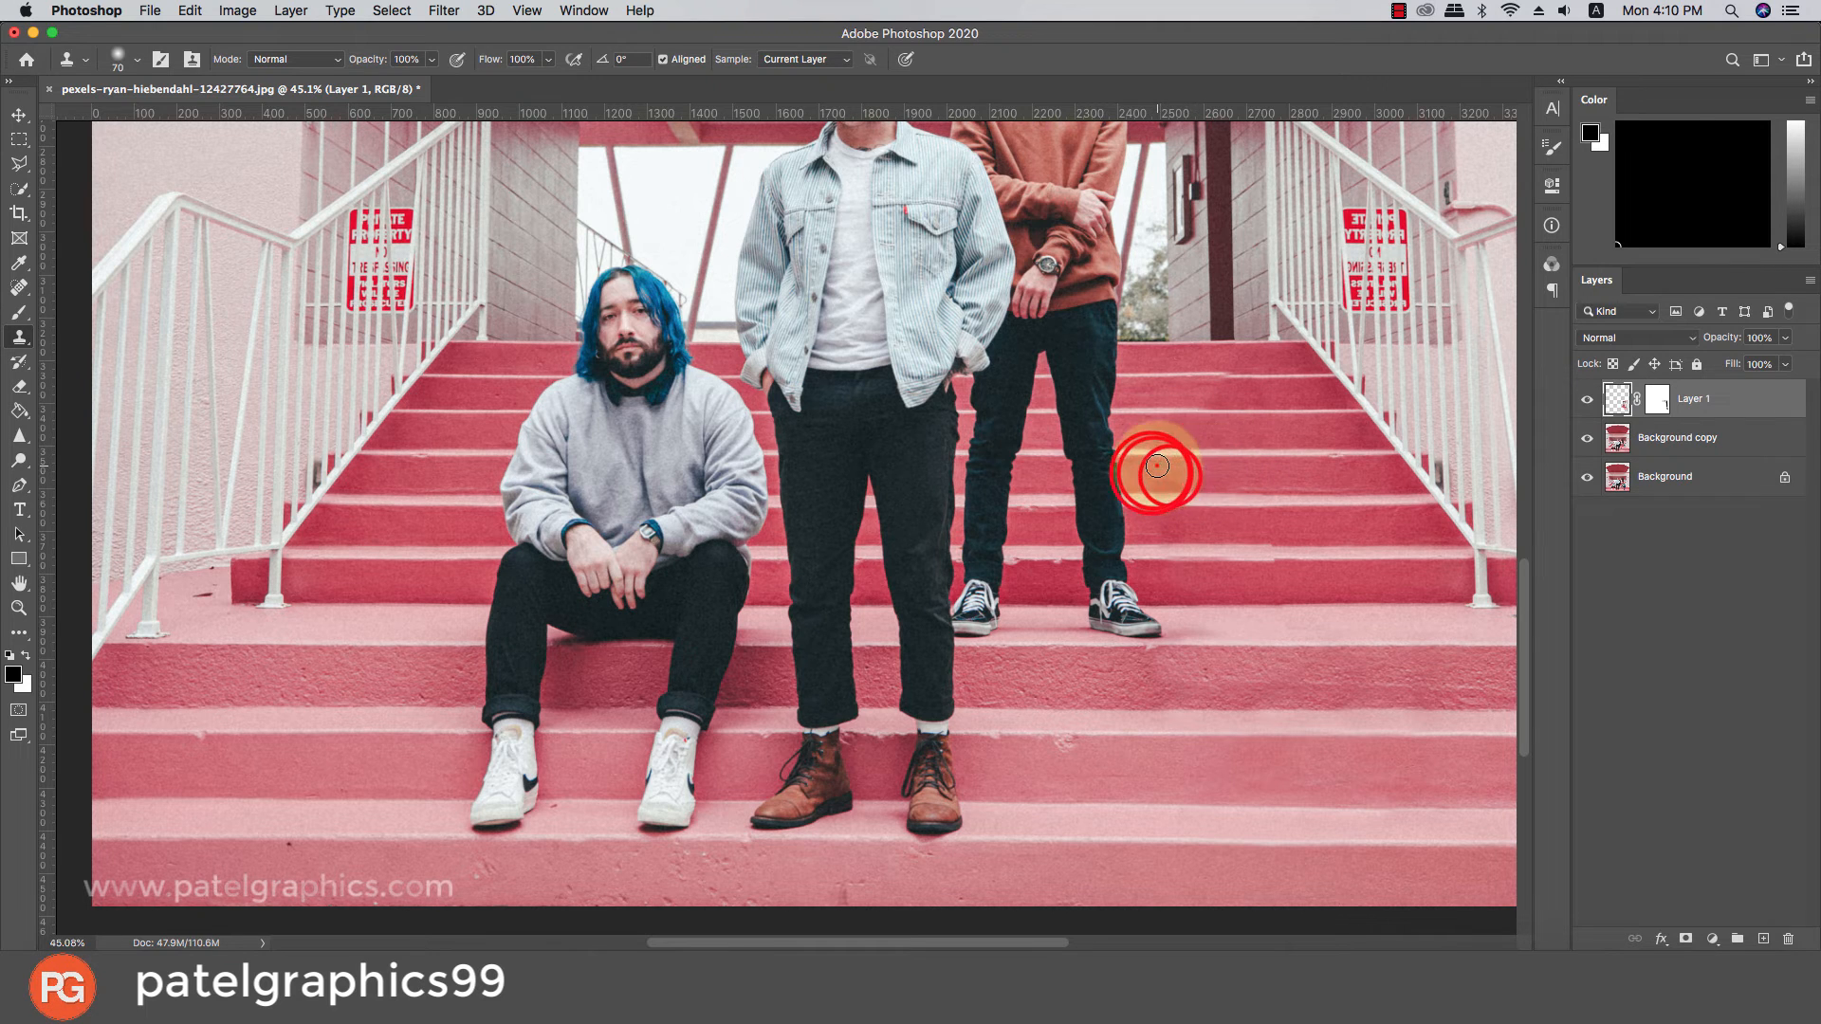
pyautogui.click(1158, 466)
pyautogui.click(1158, 470)
# Sample the upper step edge on the Background copy layer and clone it along the uneven step line beside it.
pyautogui.click(1614, 438)
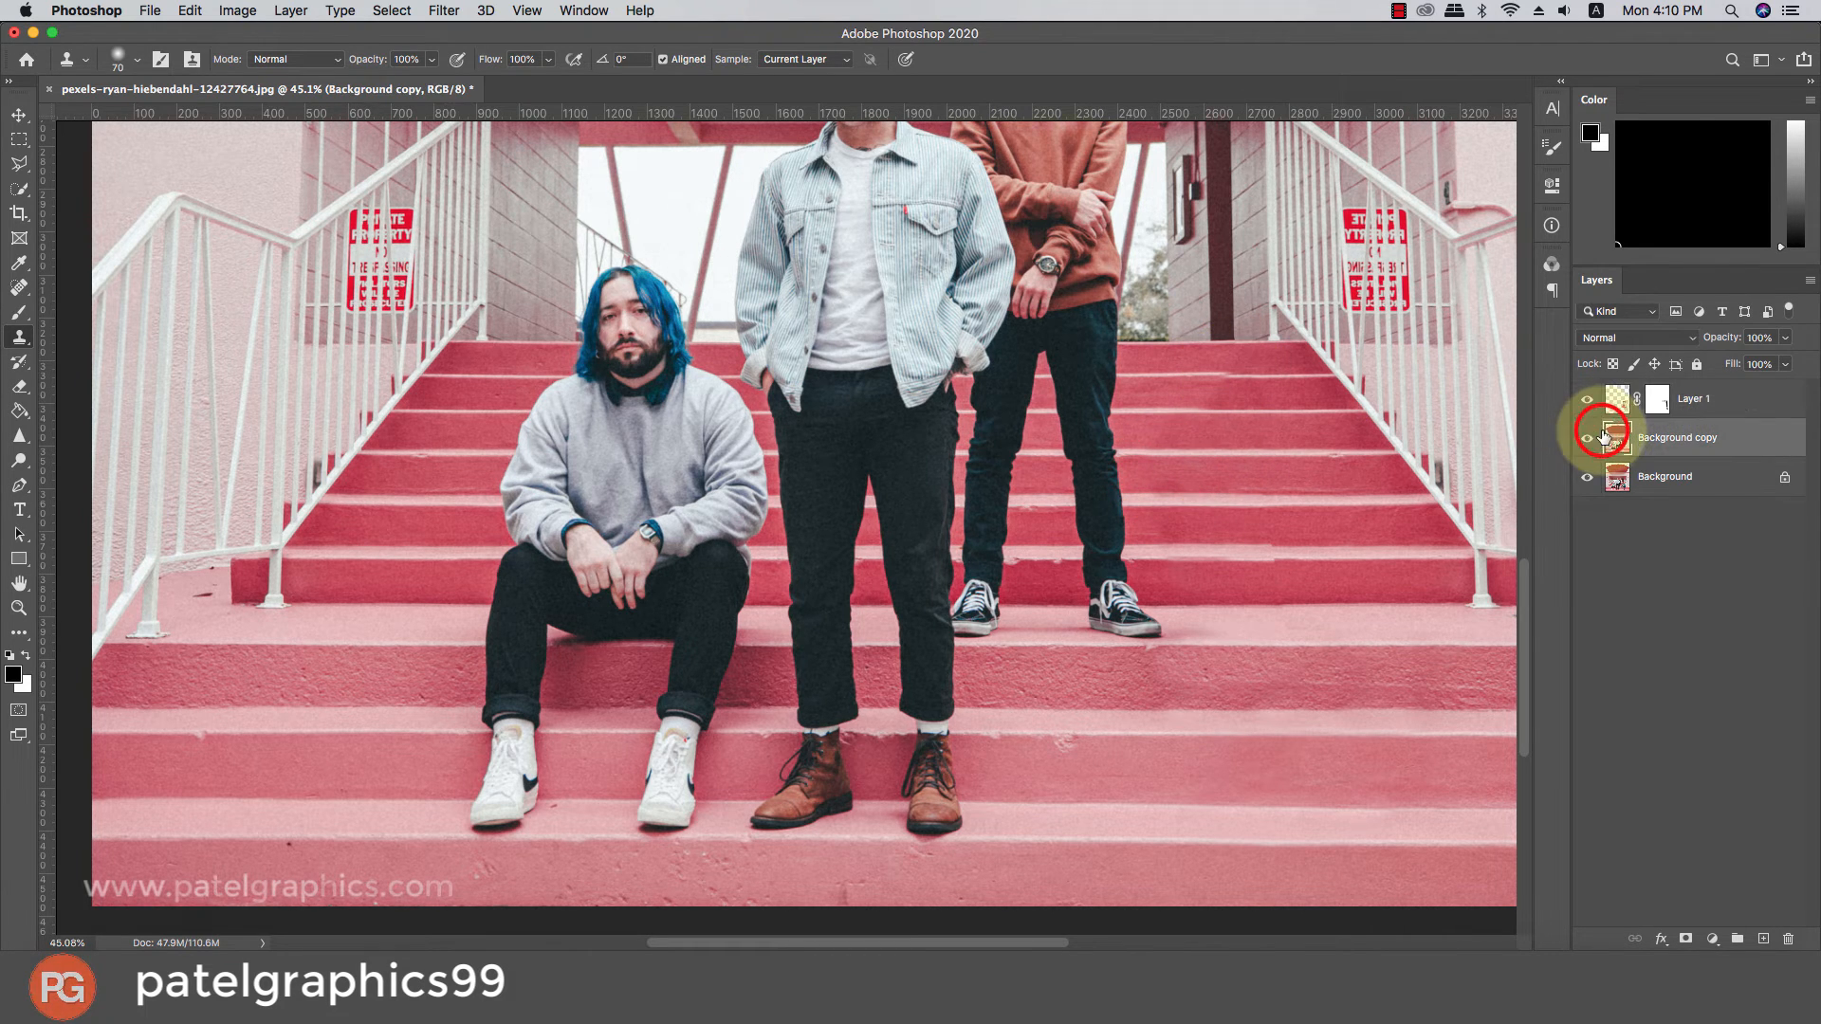
pyautogui.keyDown('alt'); pyautogui.click(1163, 377); pyautogui.keyUp('alt')
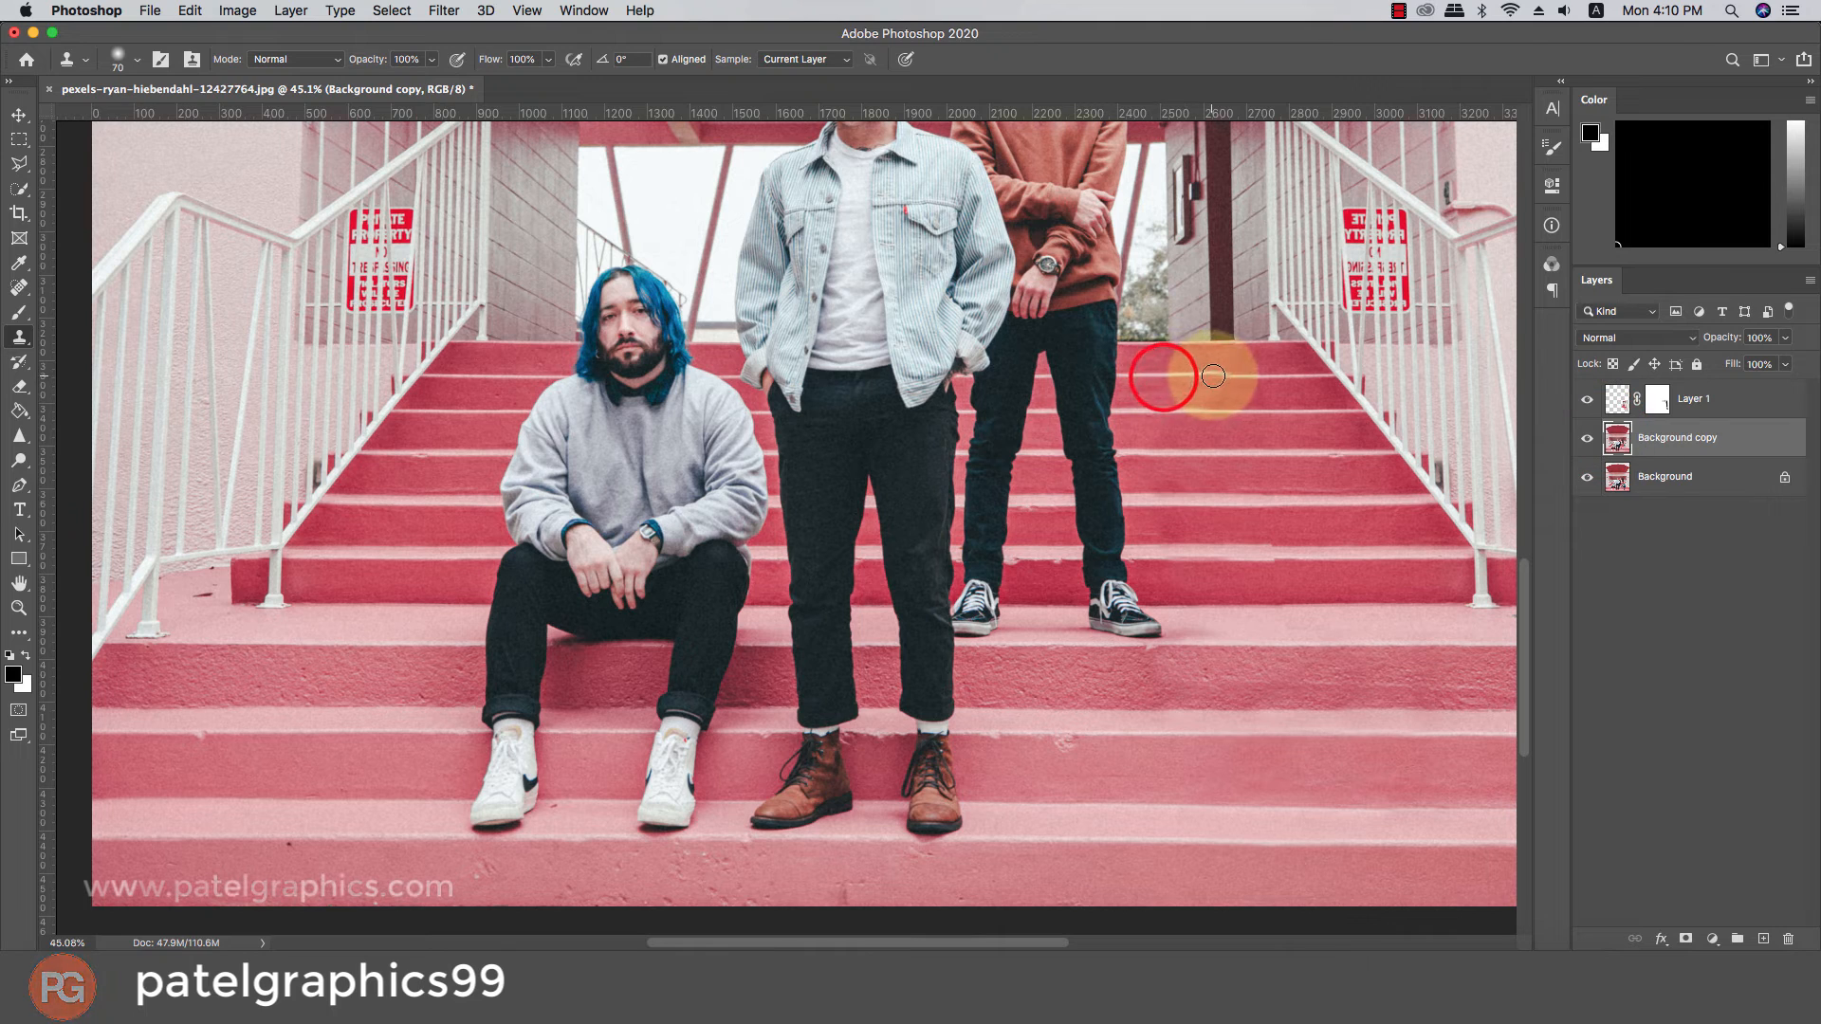
pyautogui.click(1219, 377)
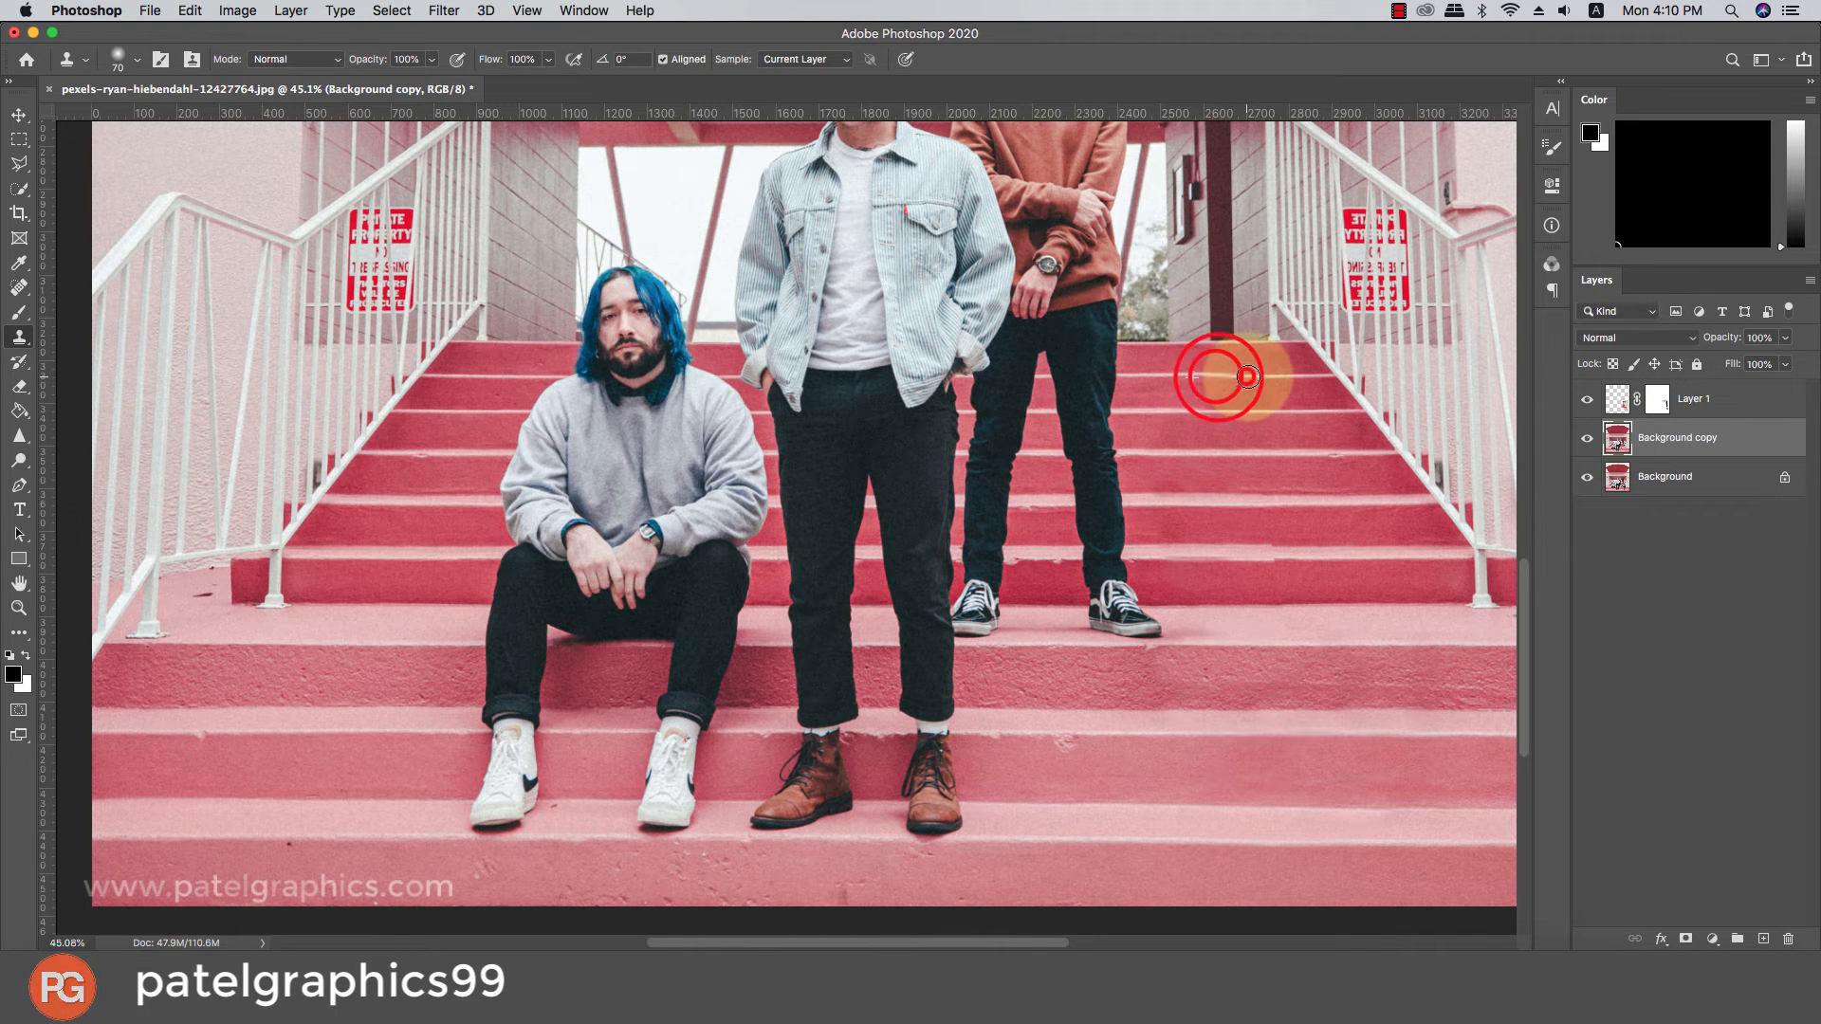
# Try to clone the step edge beside the standing man's black sneakers using a sample from Layer 1, and undo the strokes.
pyautogui.click(1324, 553)
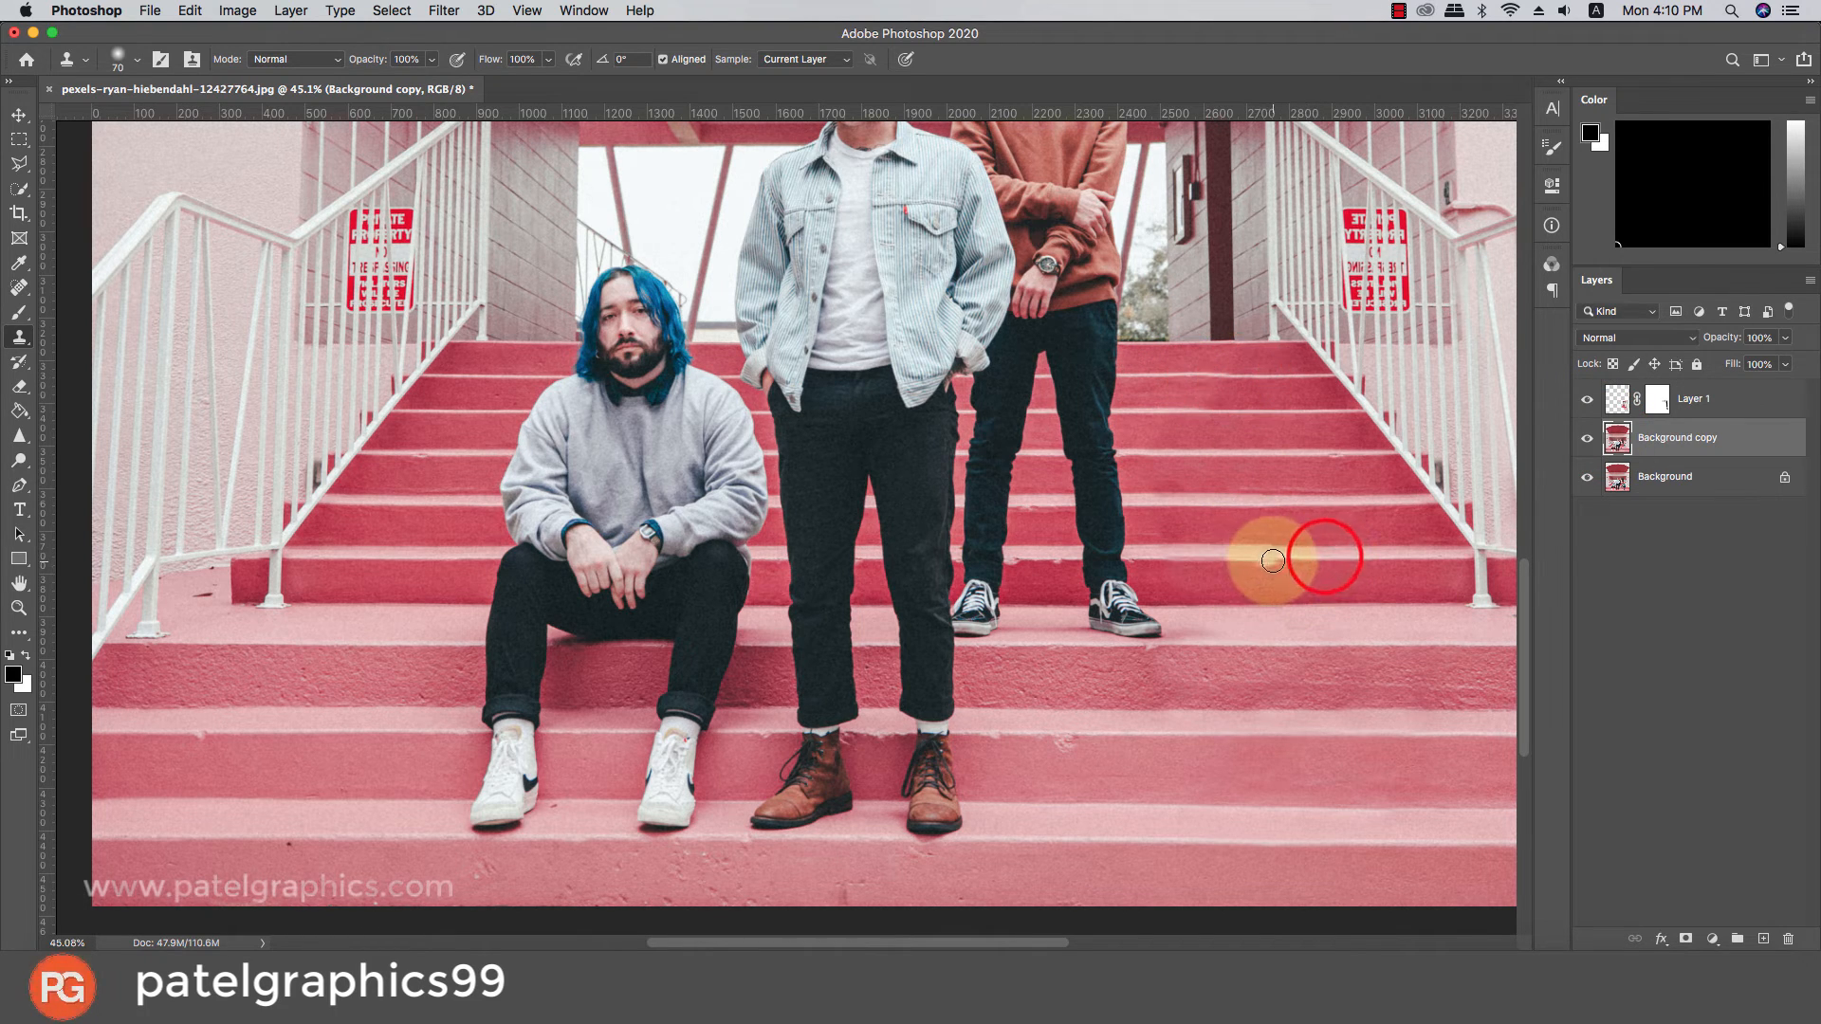
pyautogui.click(1632, 408)
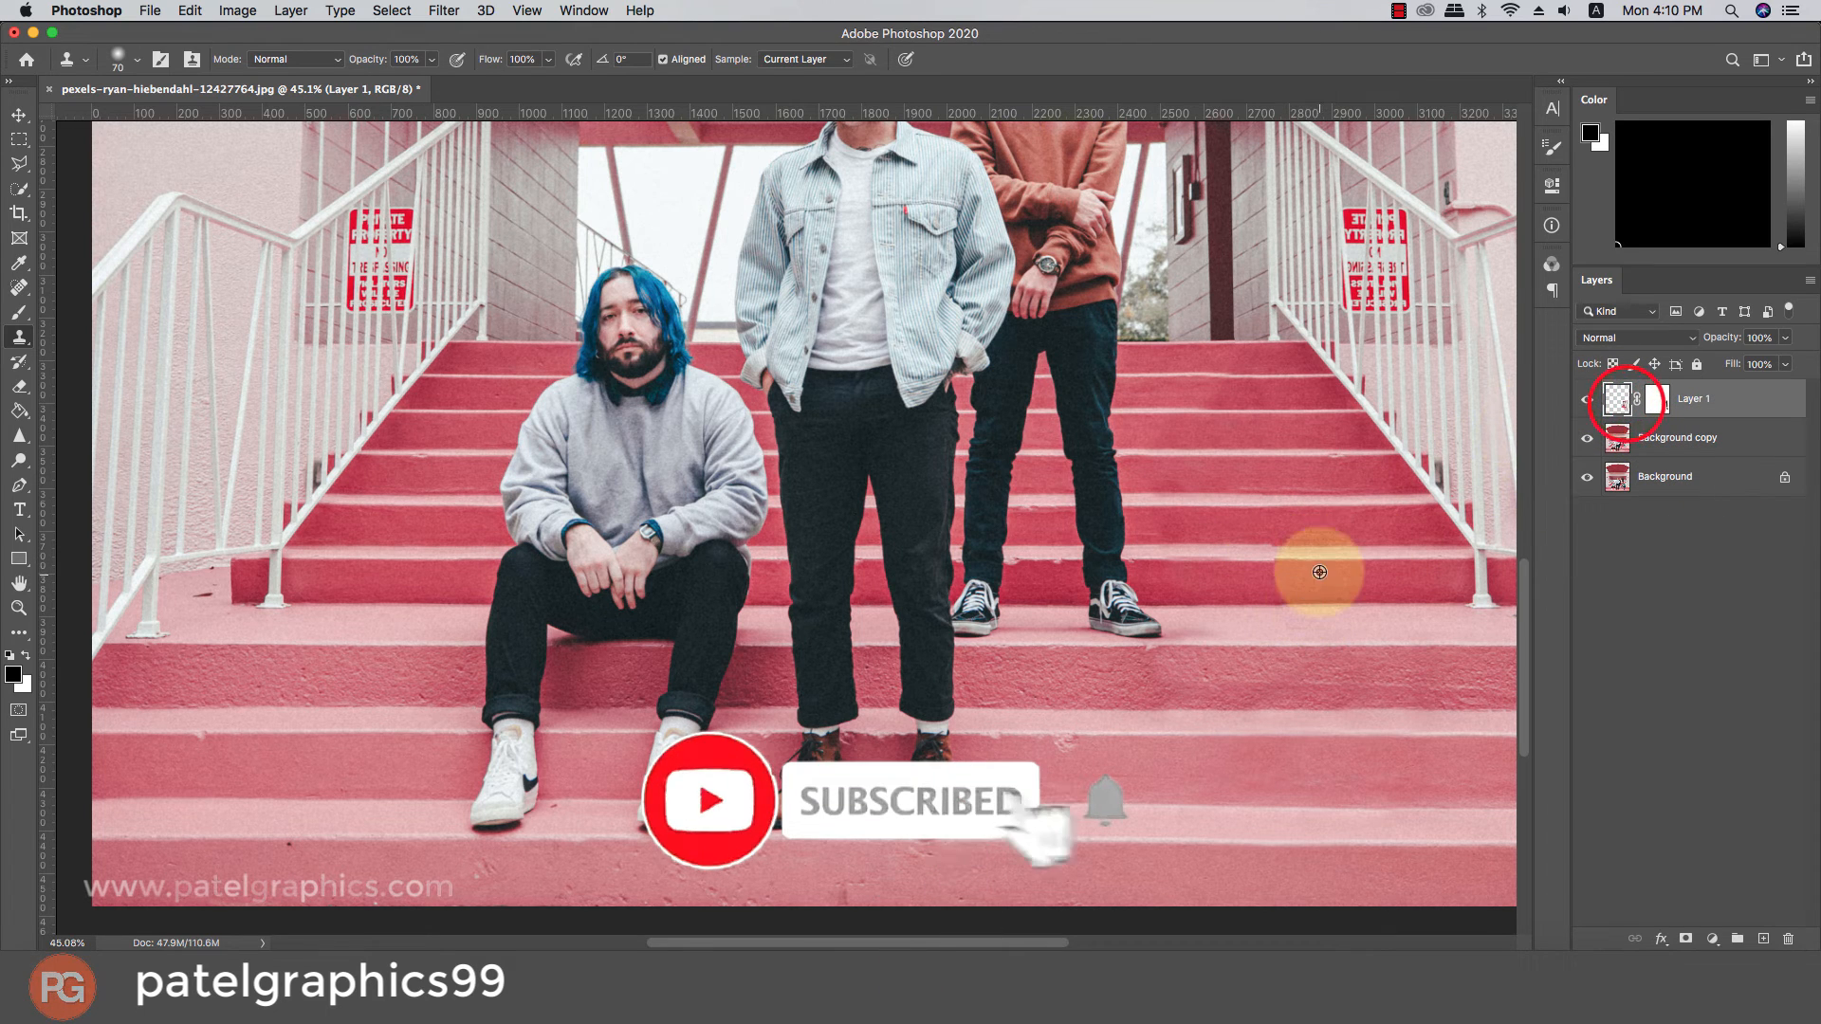
pyautogui.click(1321, 558)
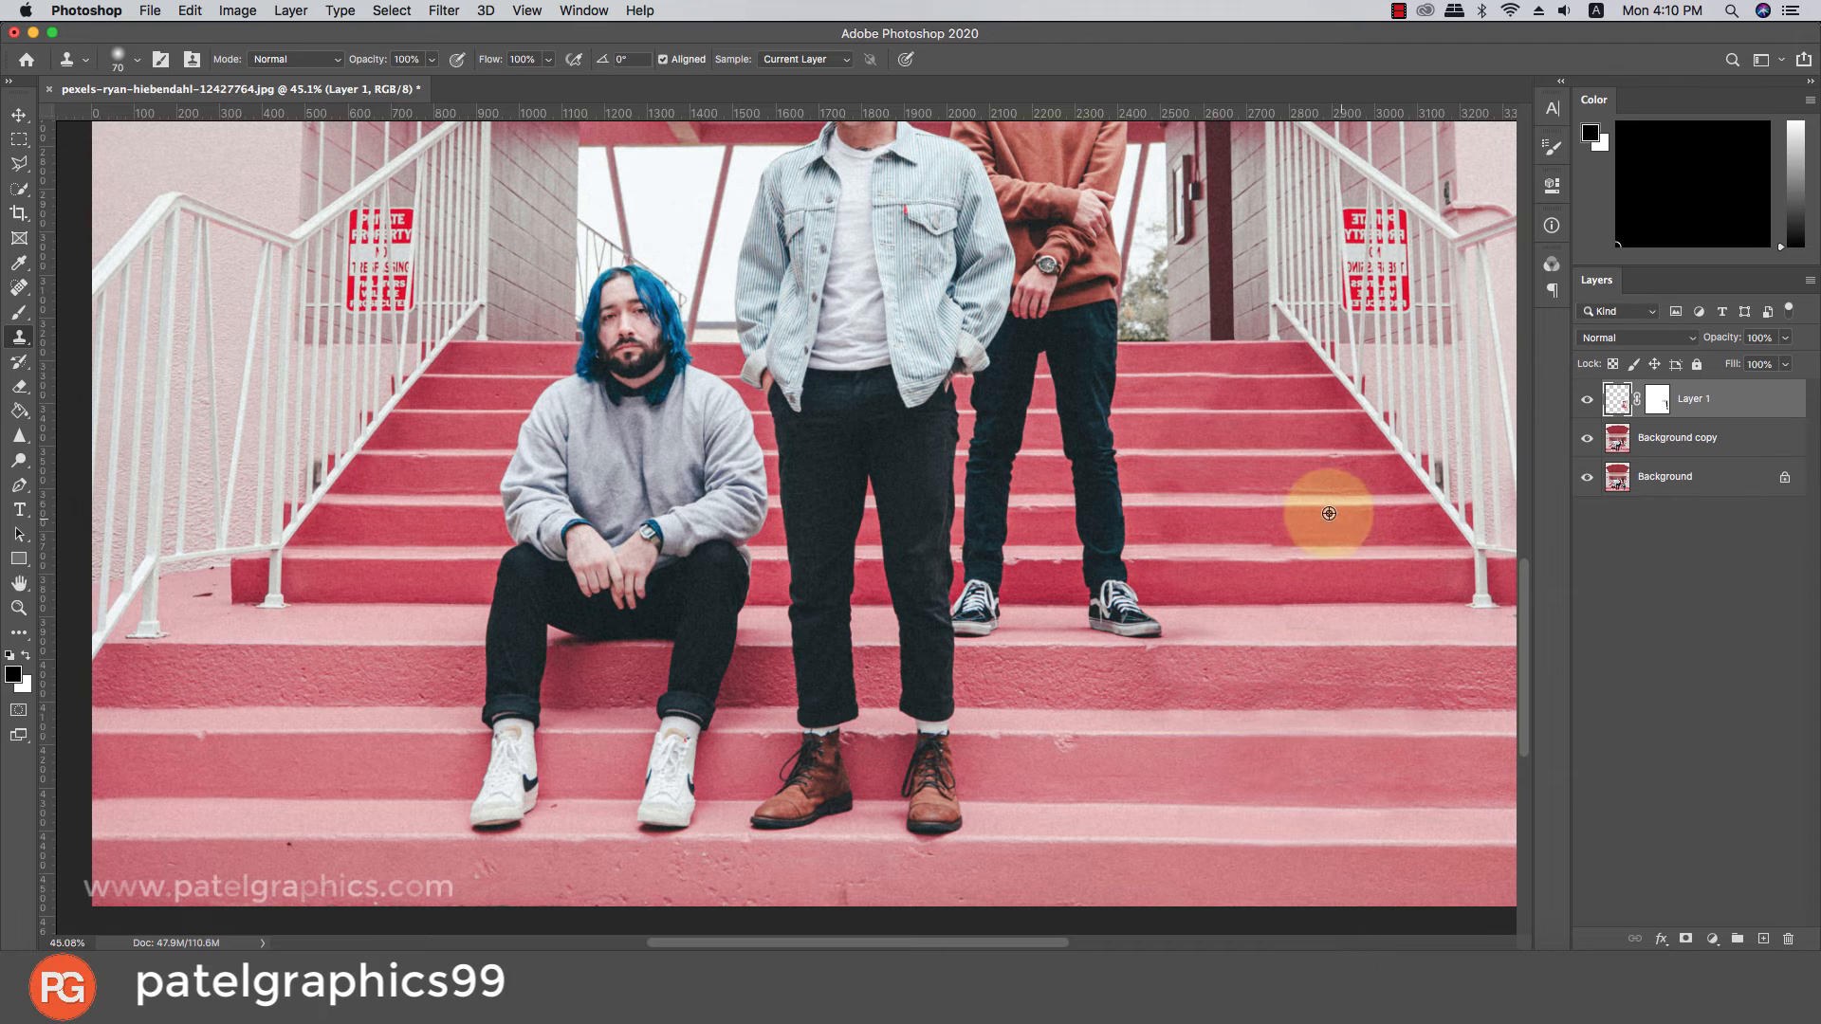
pyautogui.scroll(-5, 1321, 483)
pyautogui.scroll(7, 1304, 528)
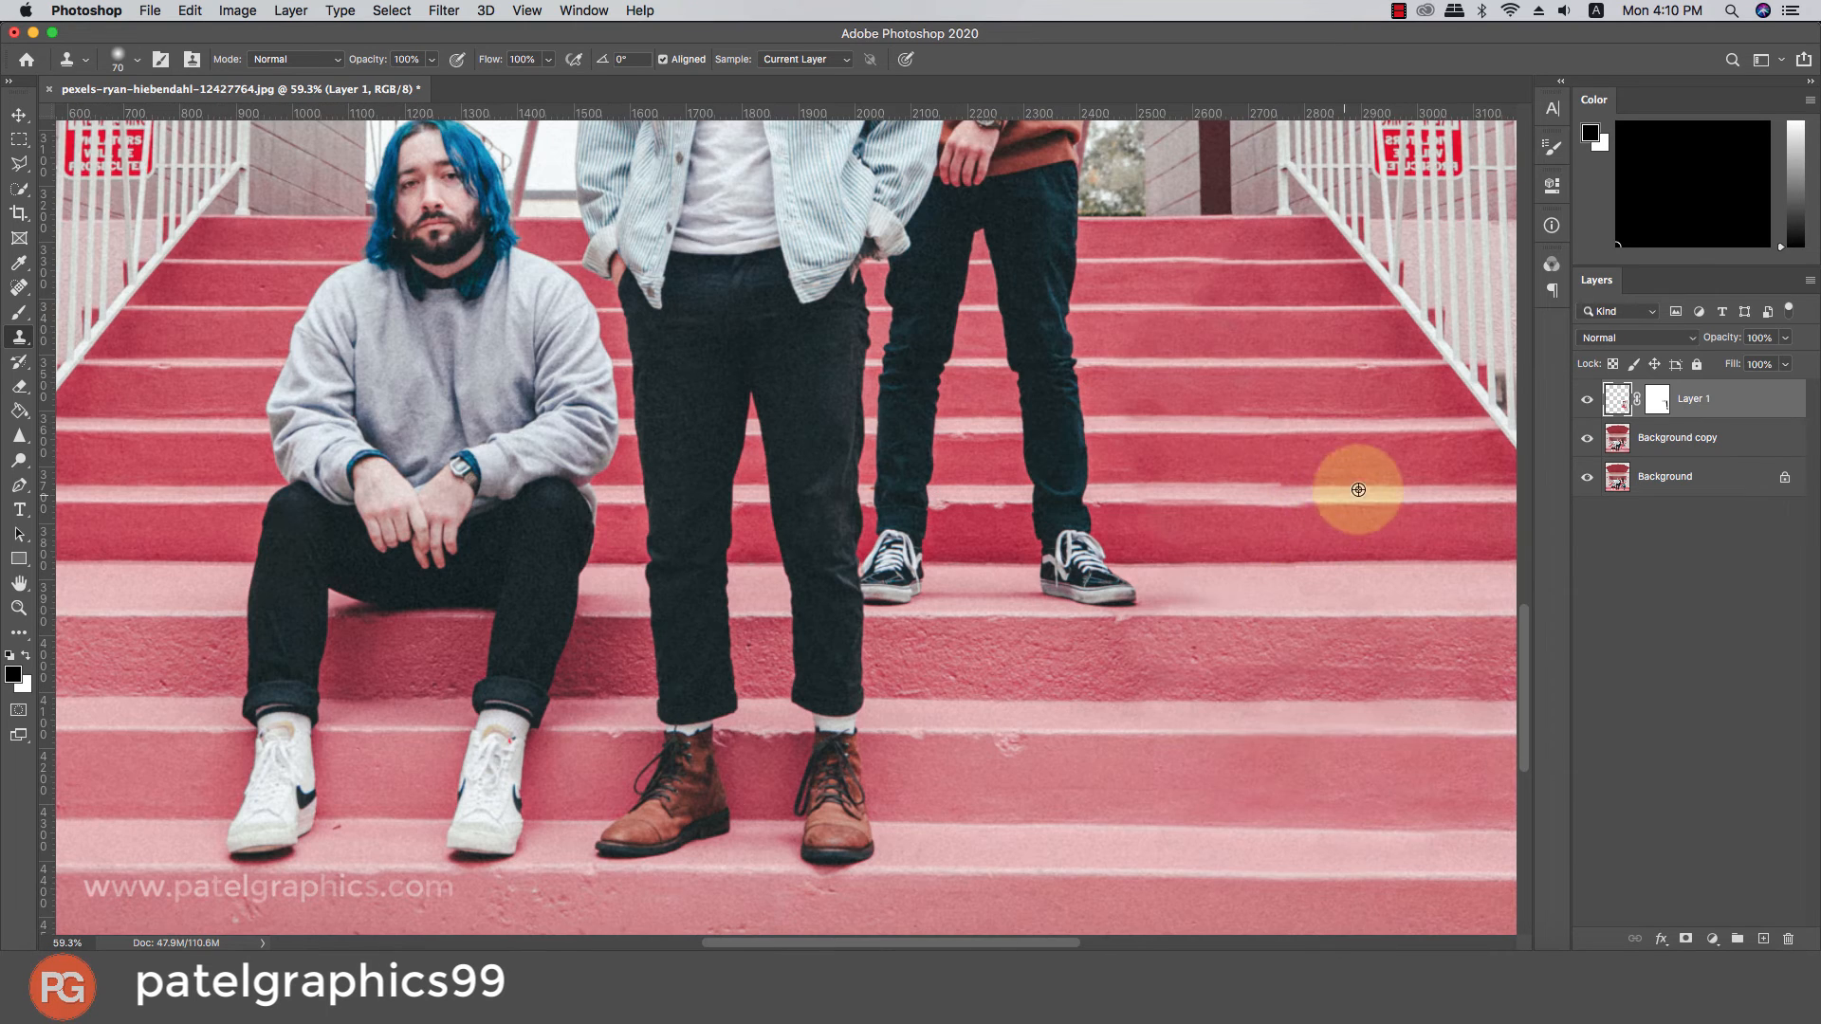
pyautogui.keyDown('alt'); pyautogui.click(1402, 502); pyautogui.keyUp('alt')
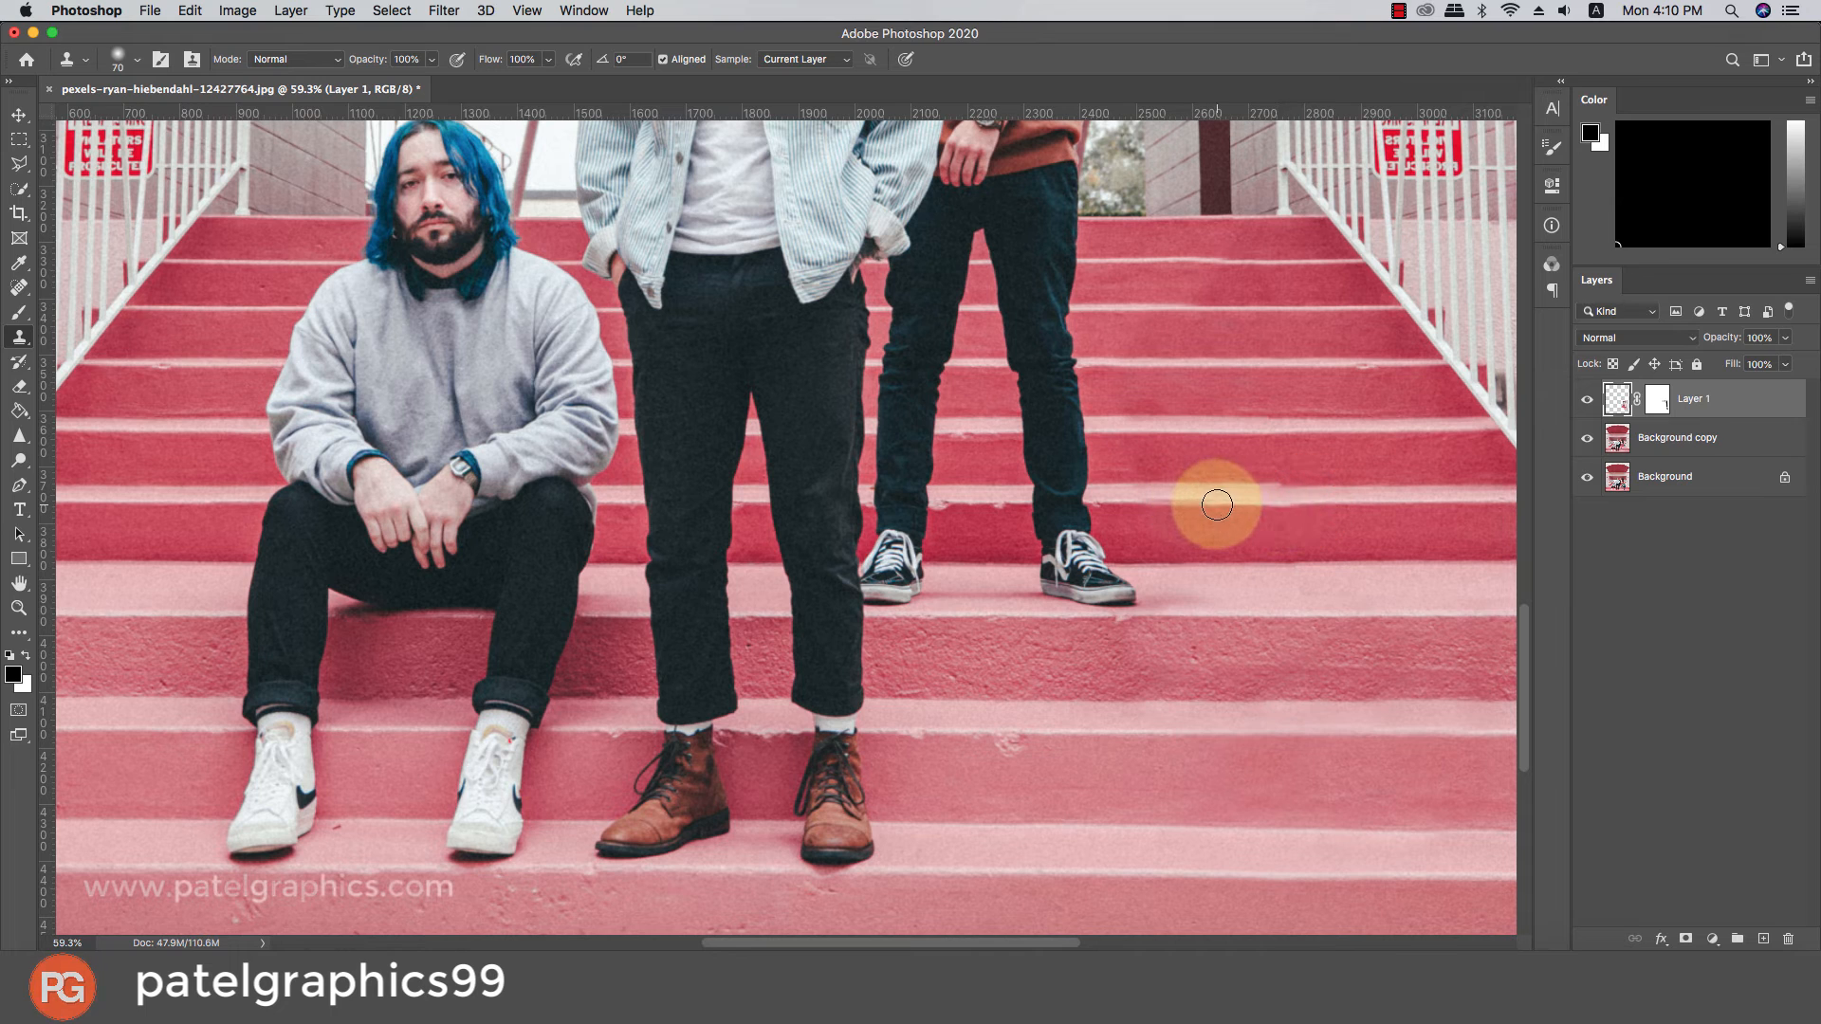
pyautogui.click(1213, 500)
pyautogui.click(1167, 501)
pyautogui.press('super+z')
pyautogui.press('super+z')
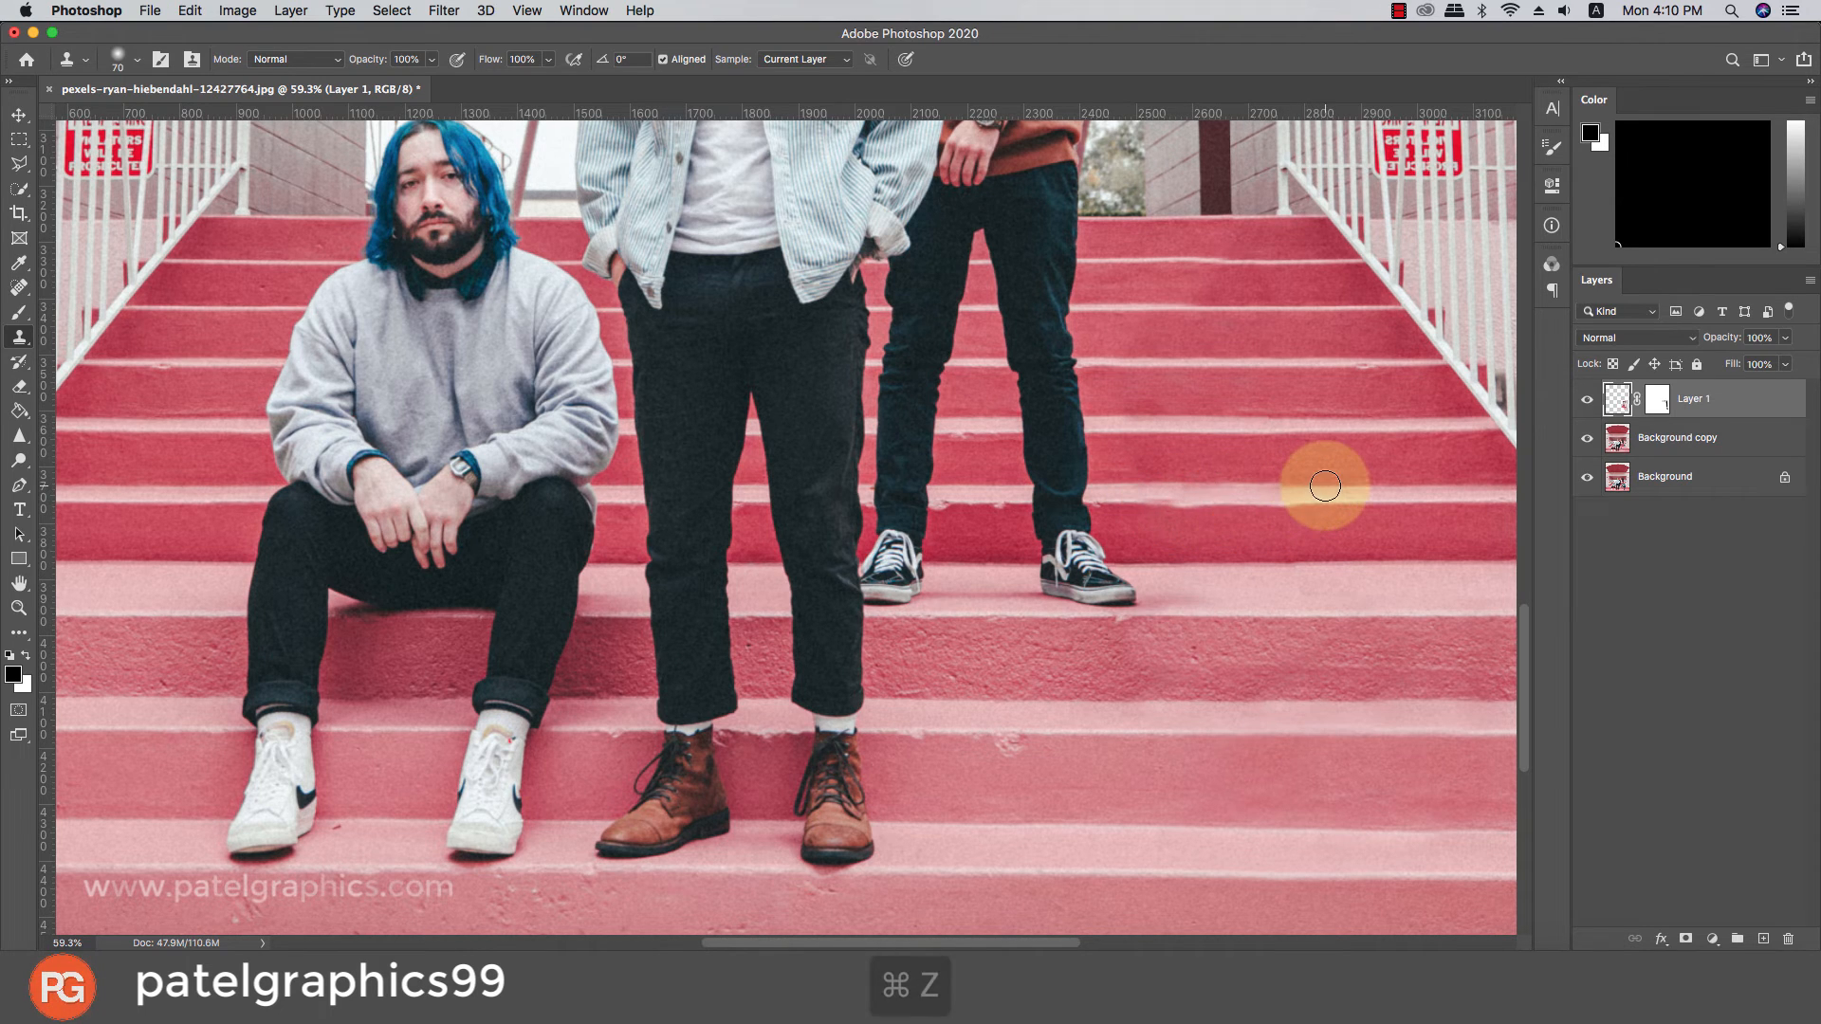
# Merge Layer 1 and the Background copy layer into a single layer and select it.
pyautogui.keyDown('shift'); pyautogui.click(1676, 432); pyautogui.keyUp('shift')
pyautogui.rightClick(1690, 434)
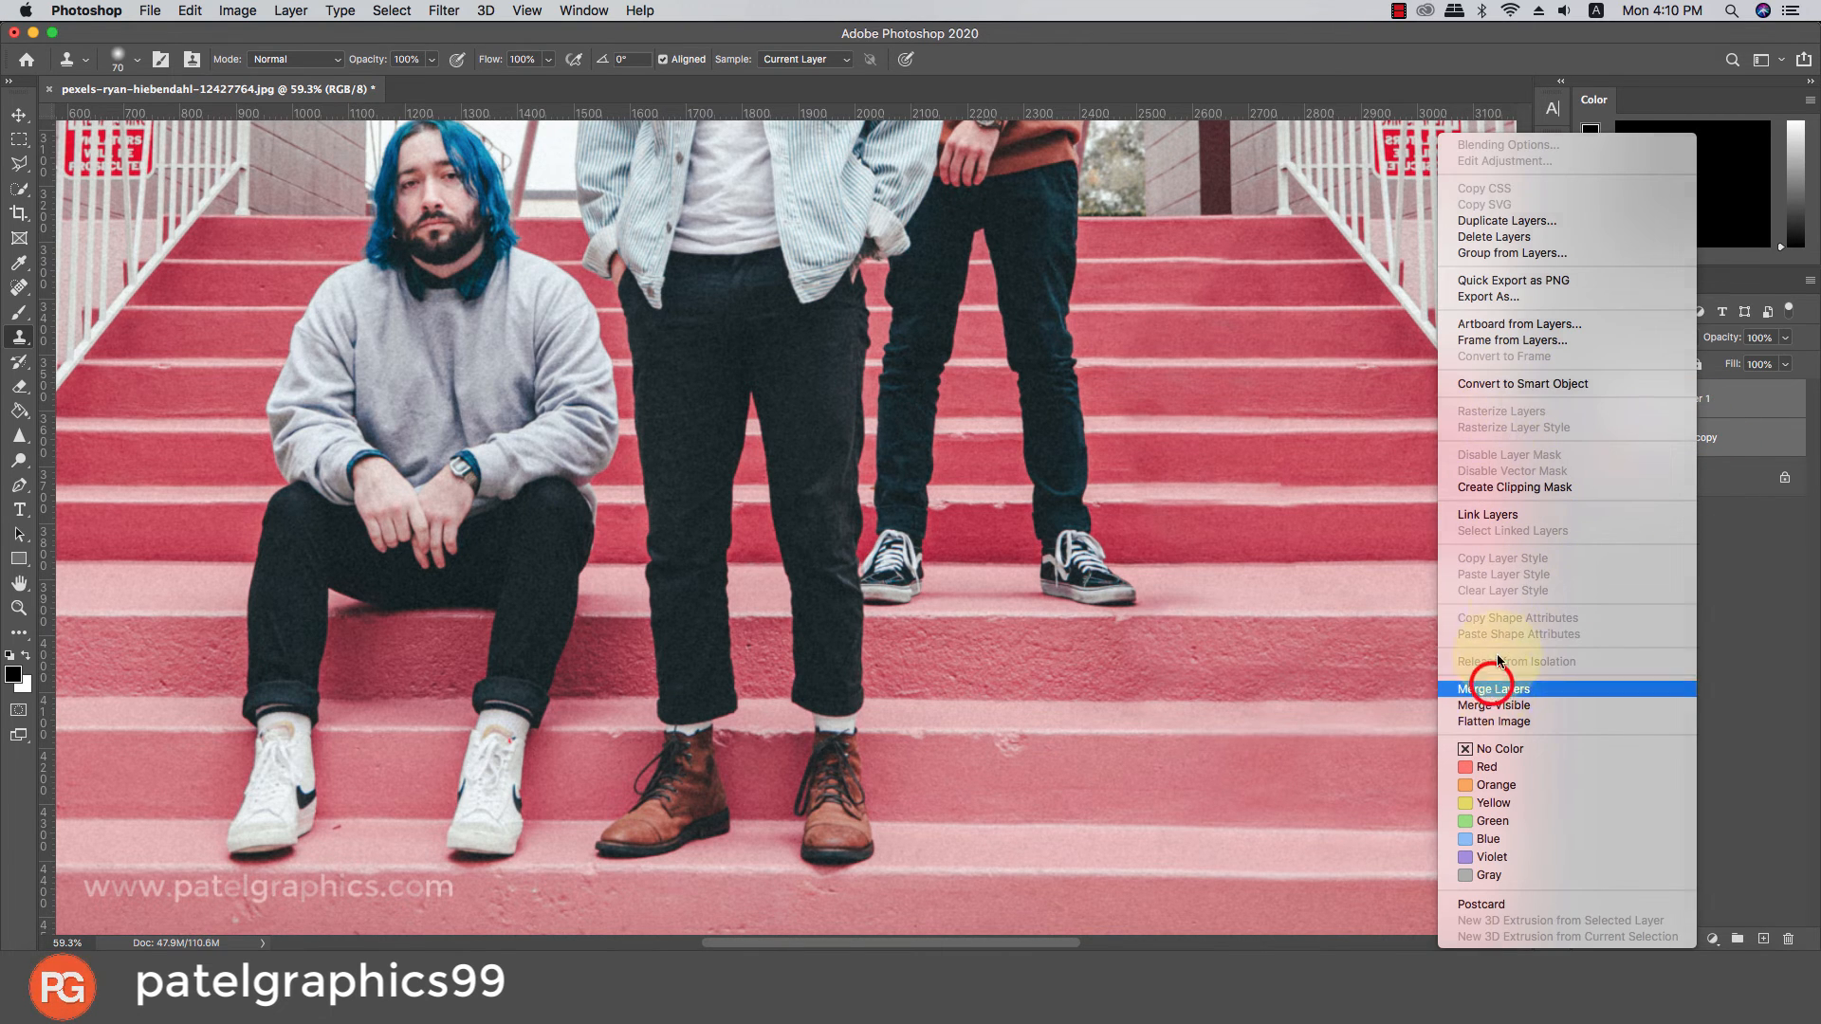
pyautogui.click(1495, 685)
pyautogui.click(1660, 399)
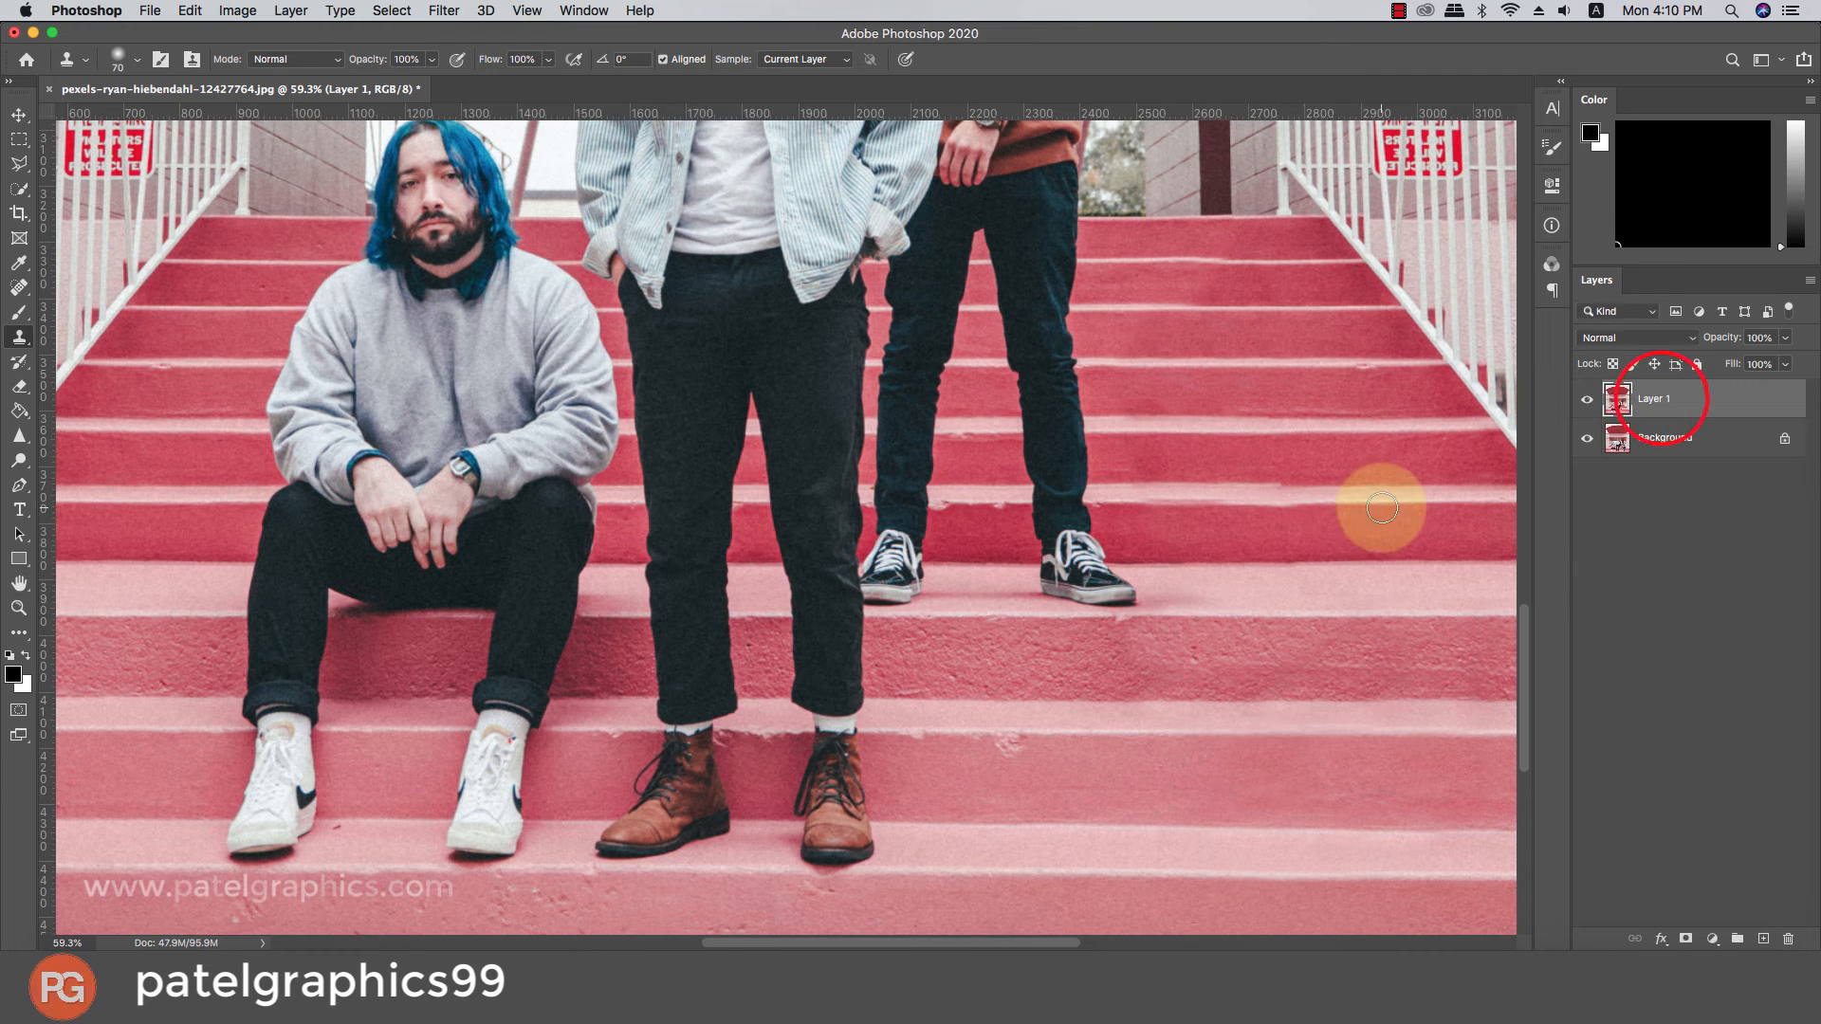
# Clone clean step edges on the merged layer over the uneven edges beside the rear man's sneakers and near the top of the stairs.
pyautogui.keyDown('alt'); pyautogui.click(1407, 501); pyautogui.keyUp('alt')
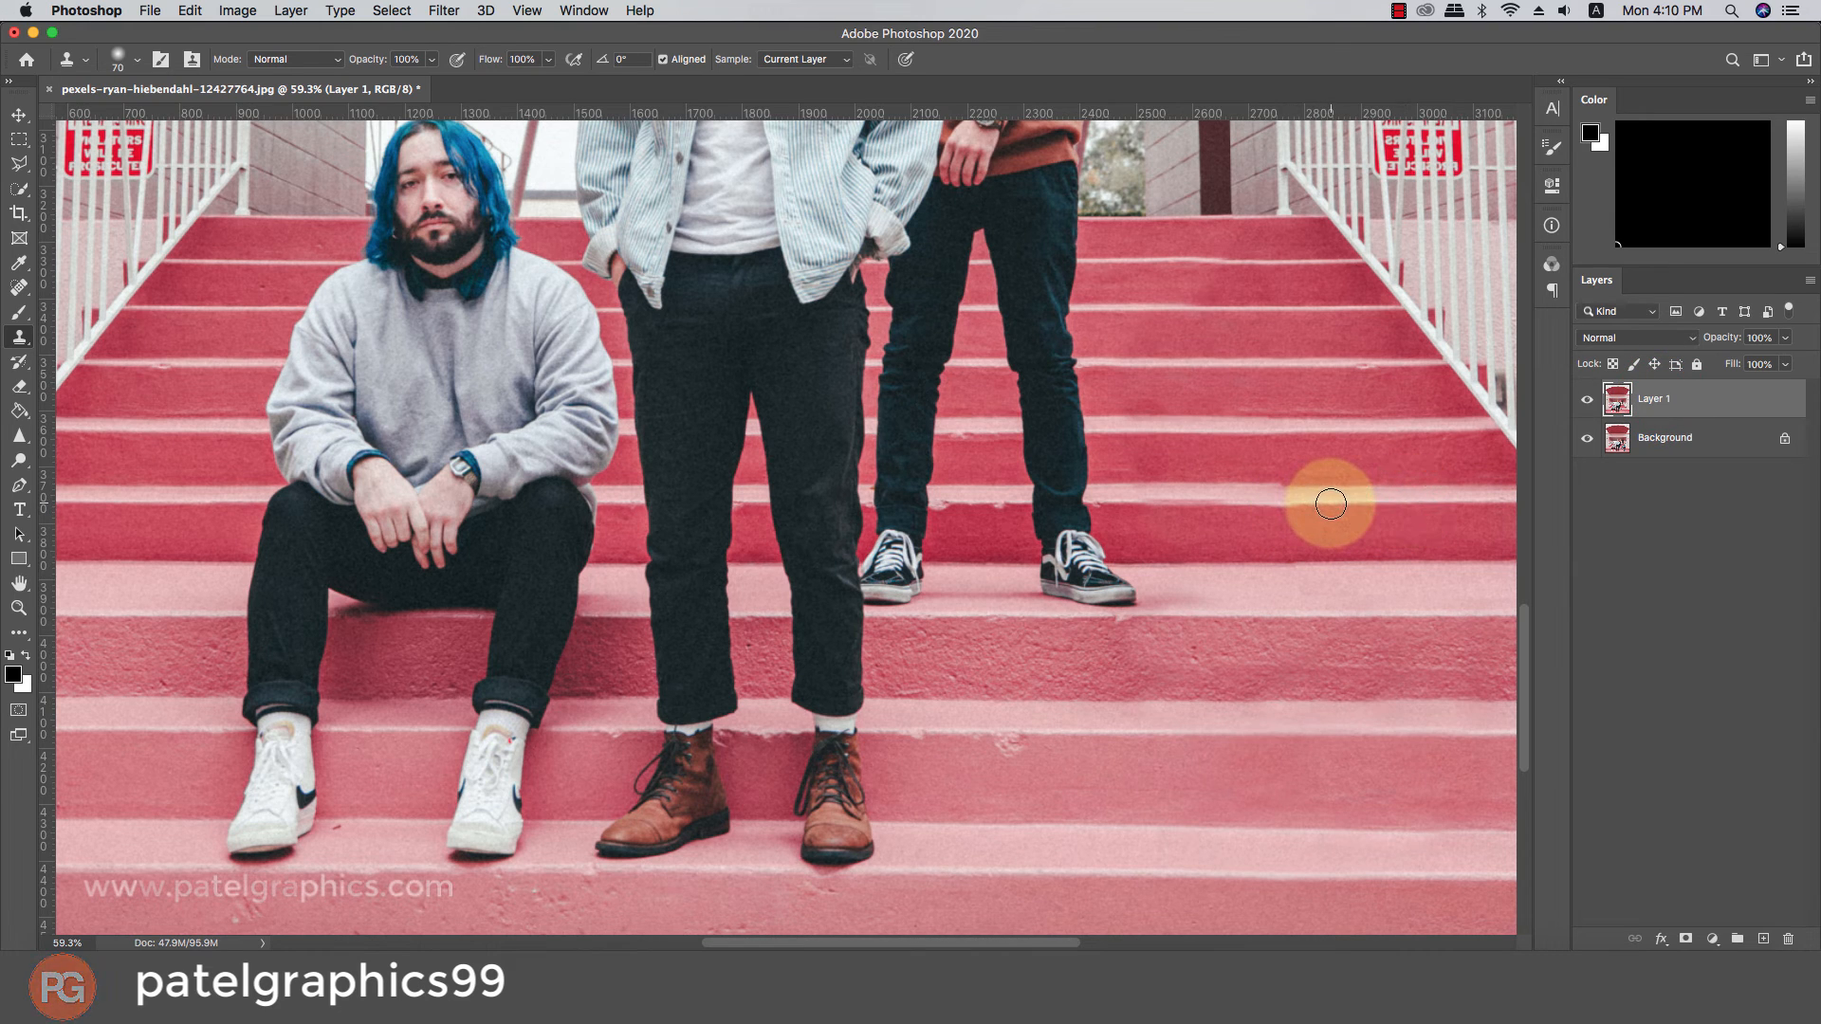
pyautogui.click(1324, 499)
pyautogui.click(1286, 502)
pyautogui.click(1242, 511)
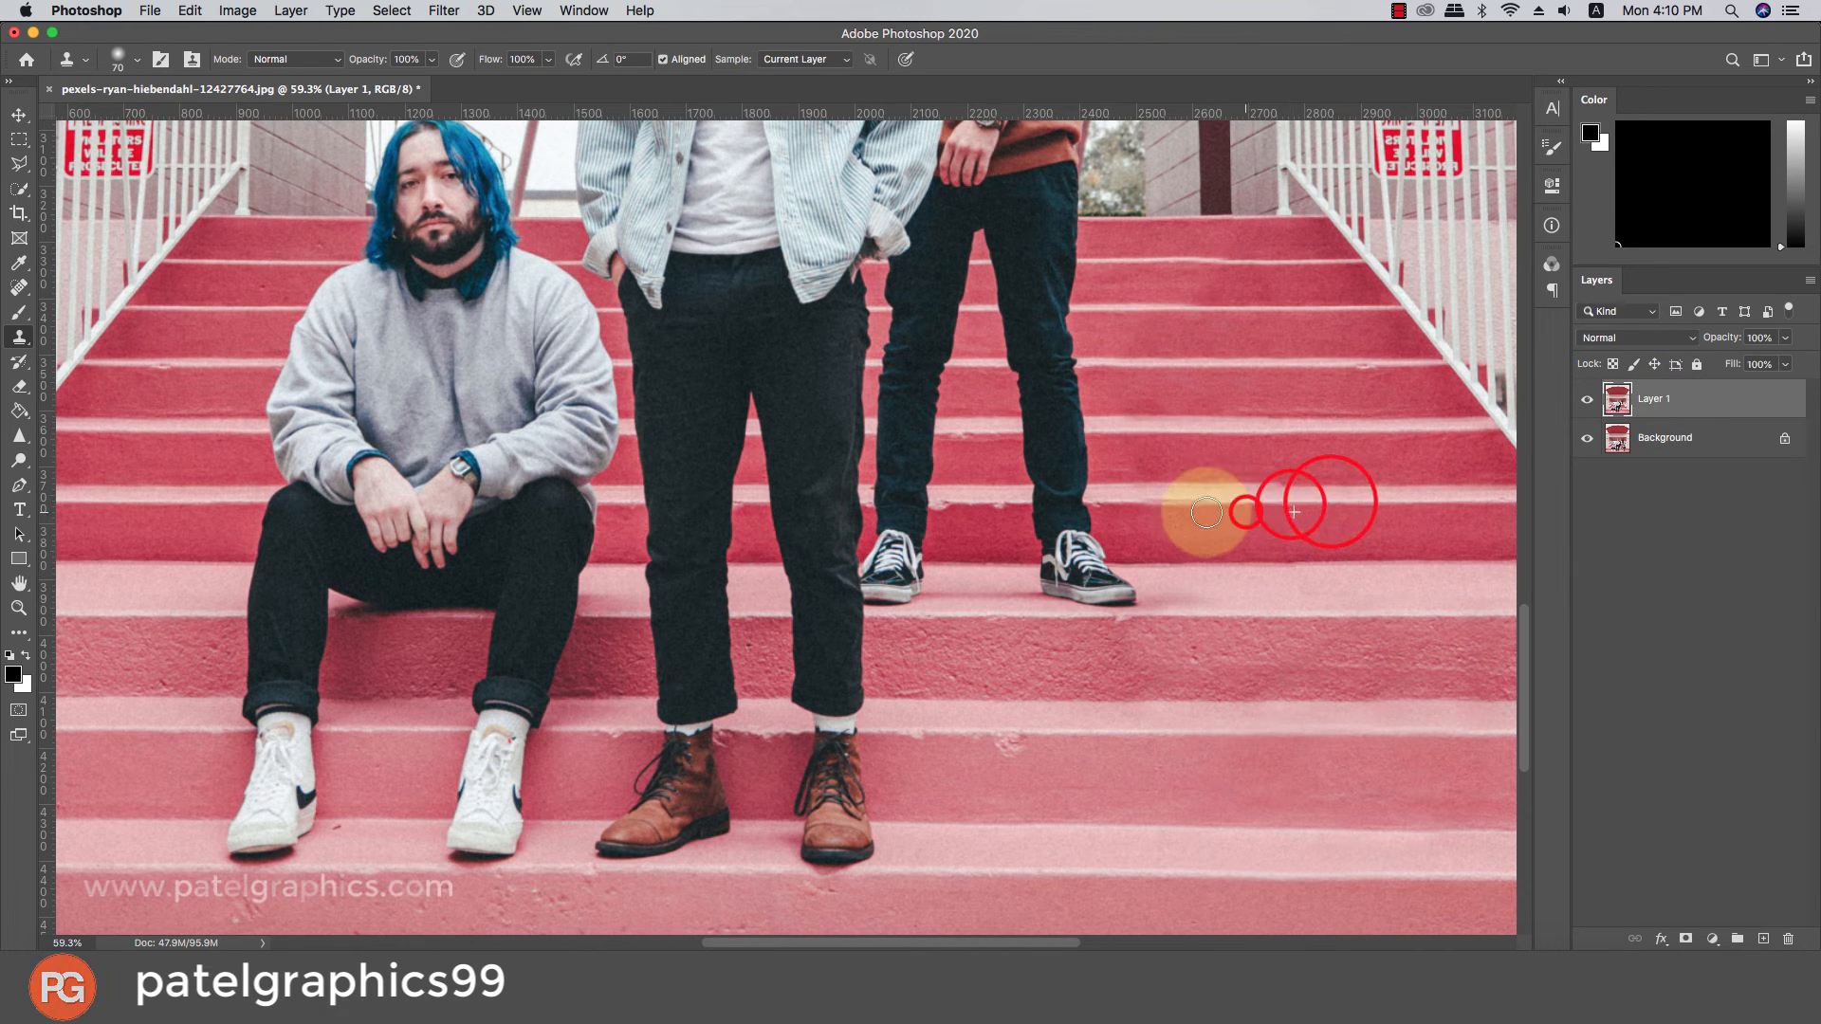
pyautogui.click(1160, 513)
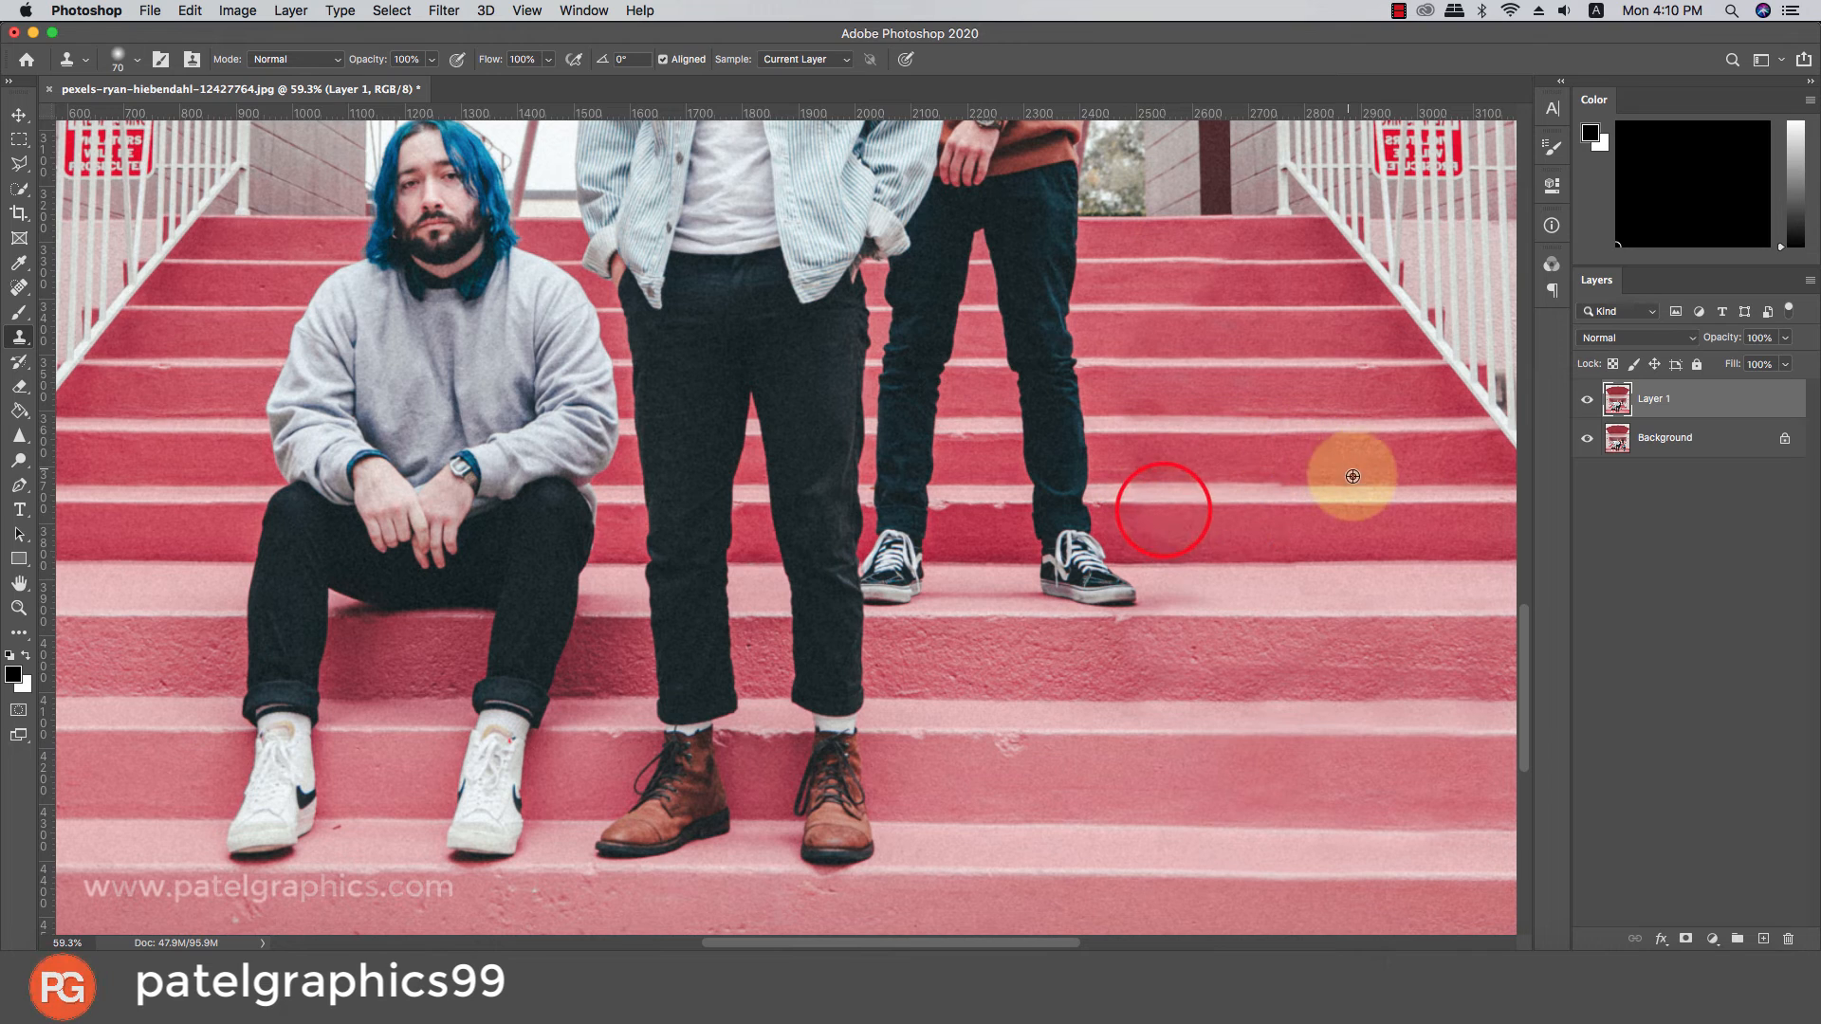
pyautogui.keyDown('alt'); pyautogui.click(1361, 483); pyautogui.keyUp('alt')
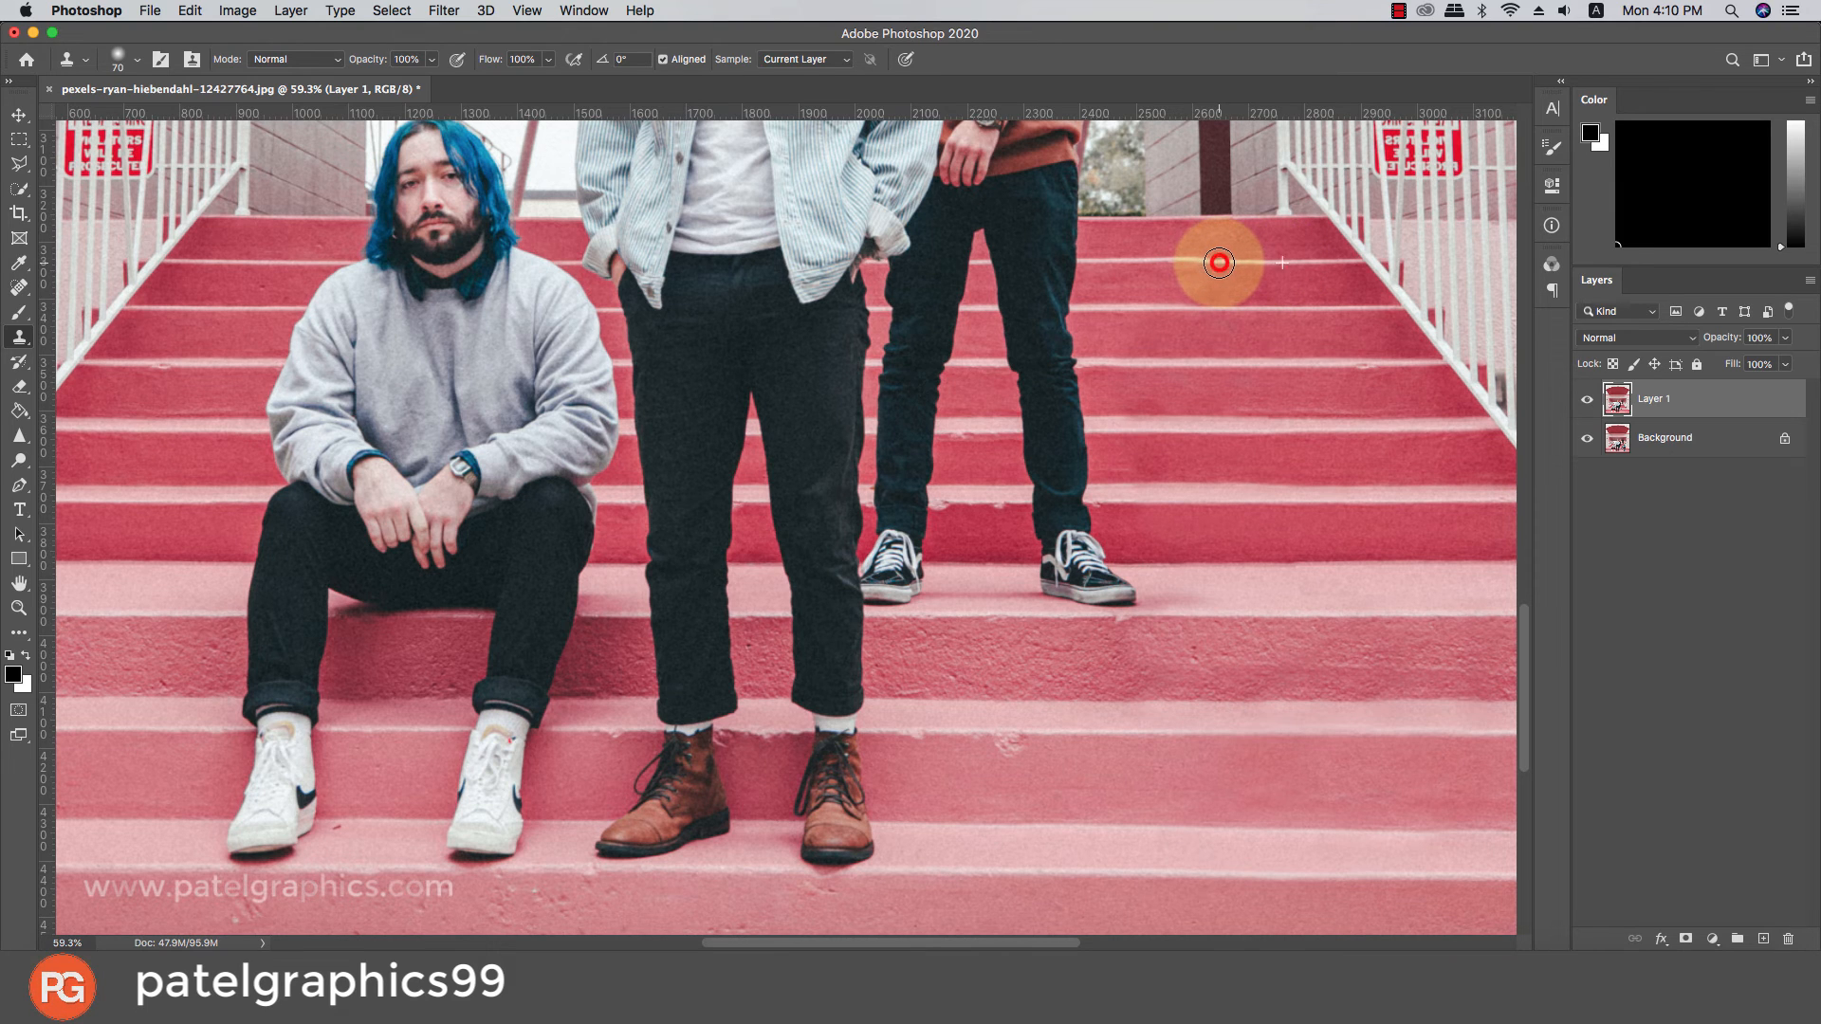
pyautogui.moveTo(1219, 263); pyautogui.dragTo(1113, 257)
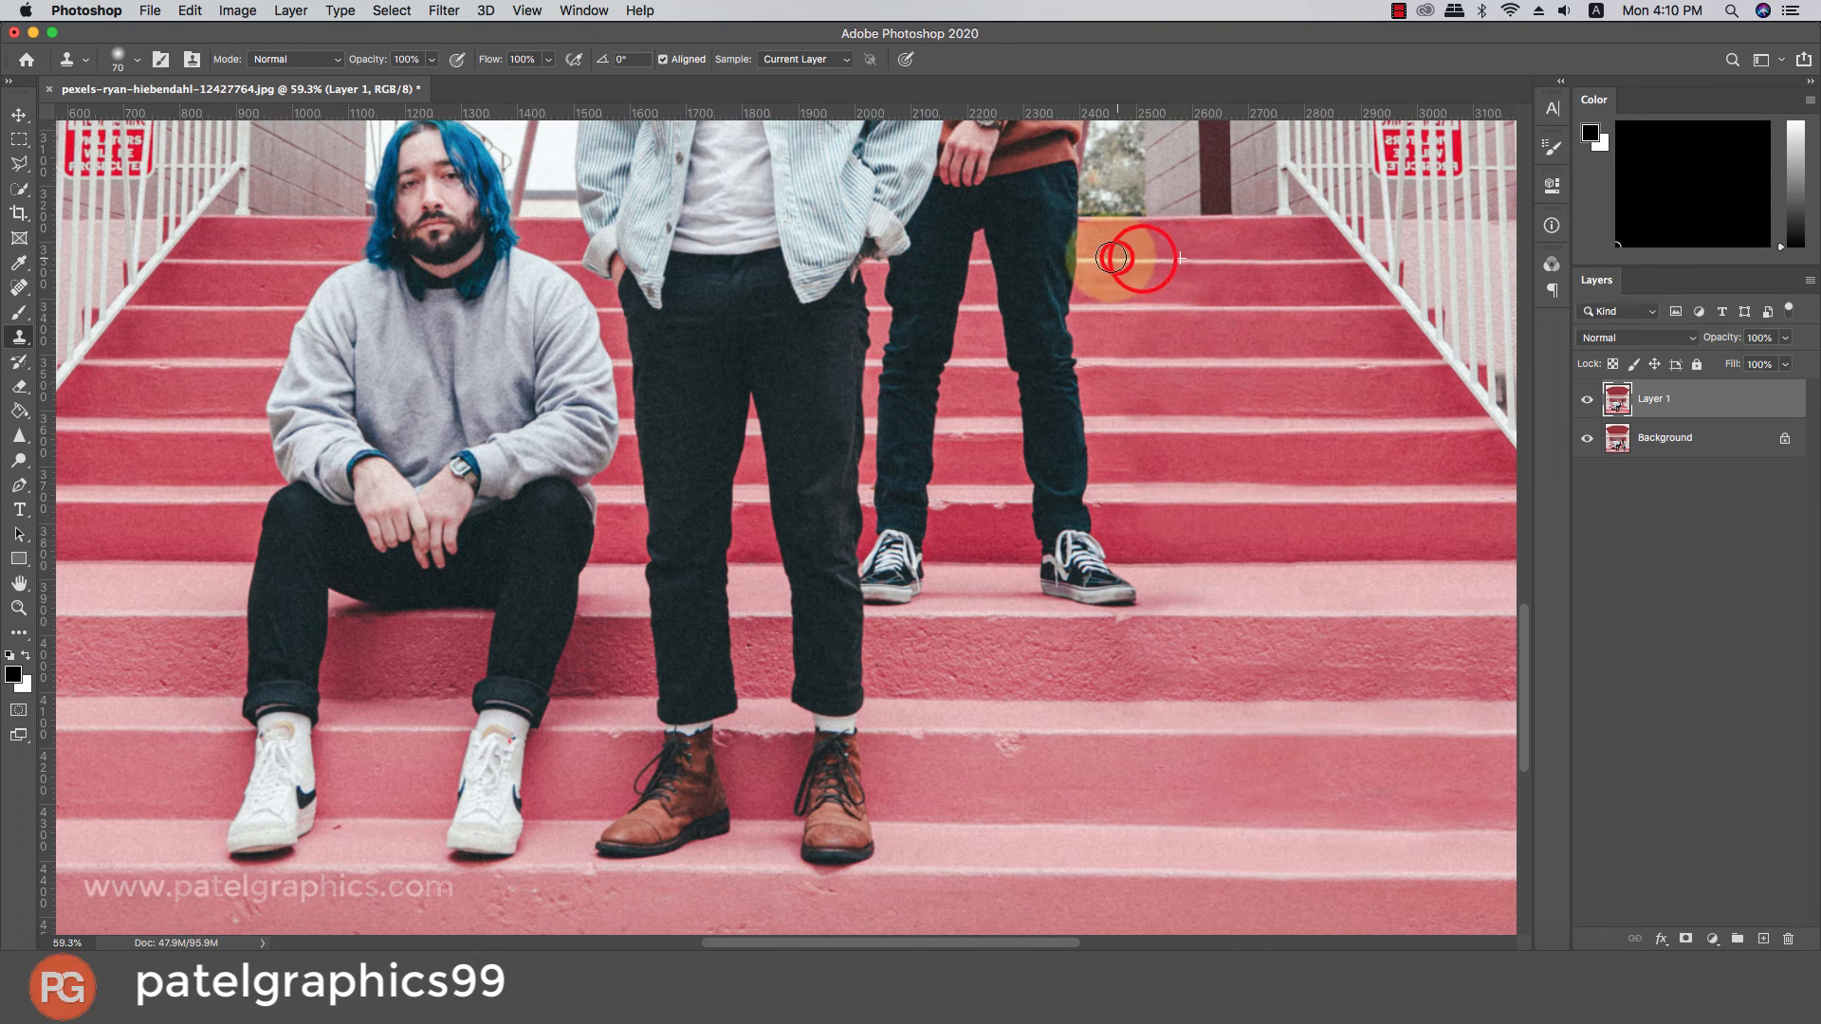
# Compare the retouched photo with the original by repeatedly hiding and showing Layer 1, for the whole image and closer on the stairs.
pyautogui.scroll(-3, 1232, 333)
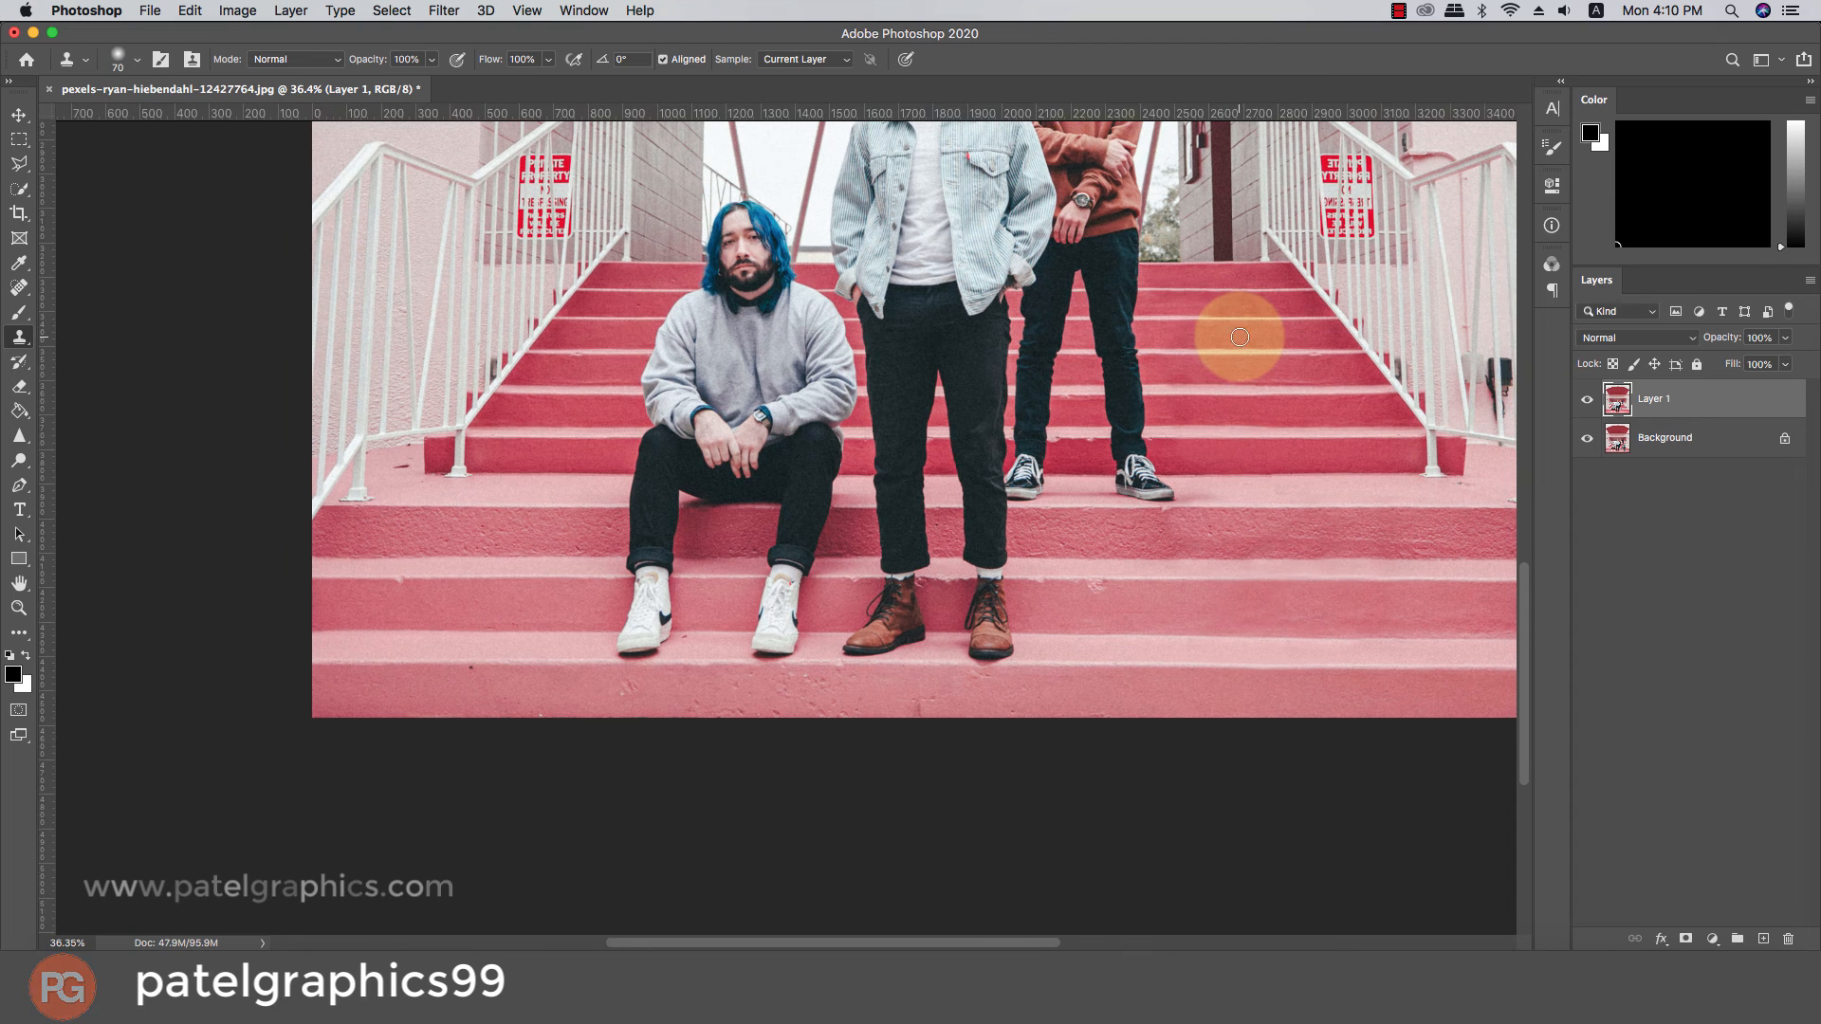
pyautogui.scroll(-5, 1239, 337)
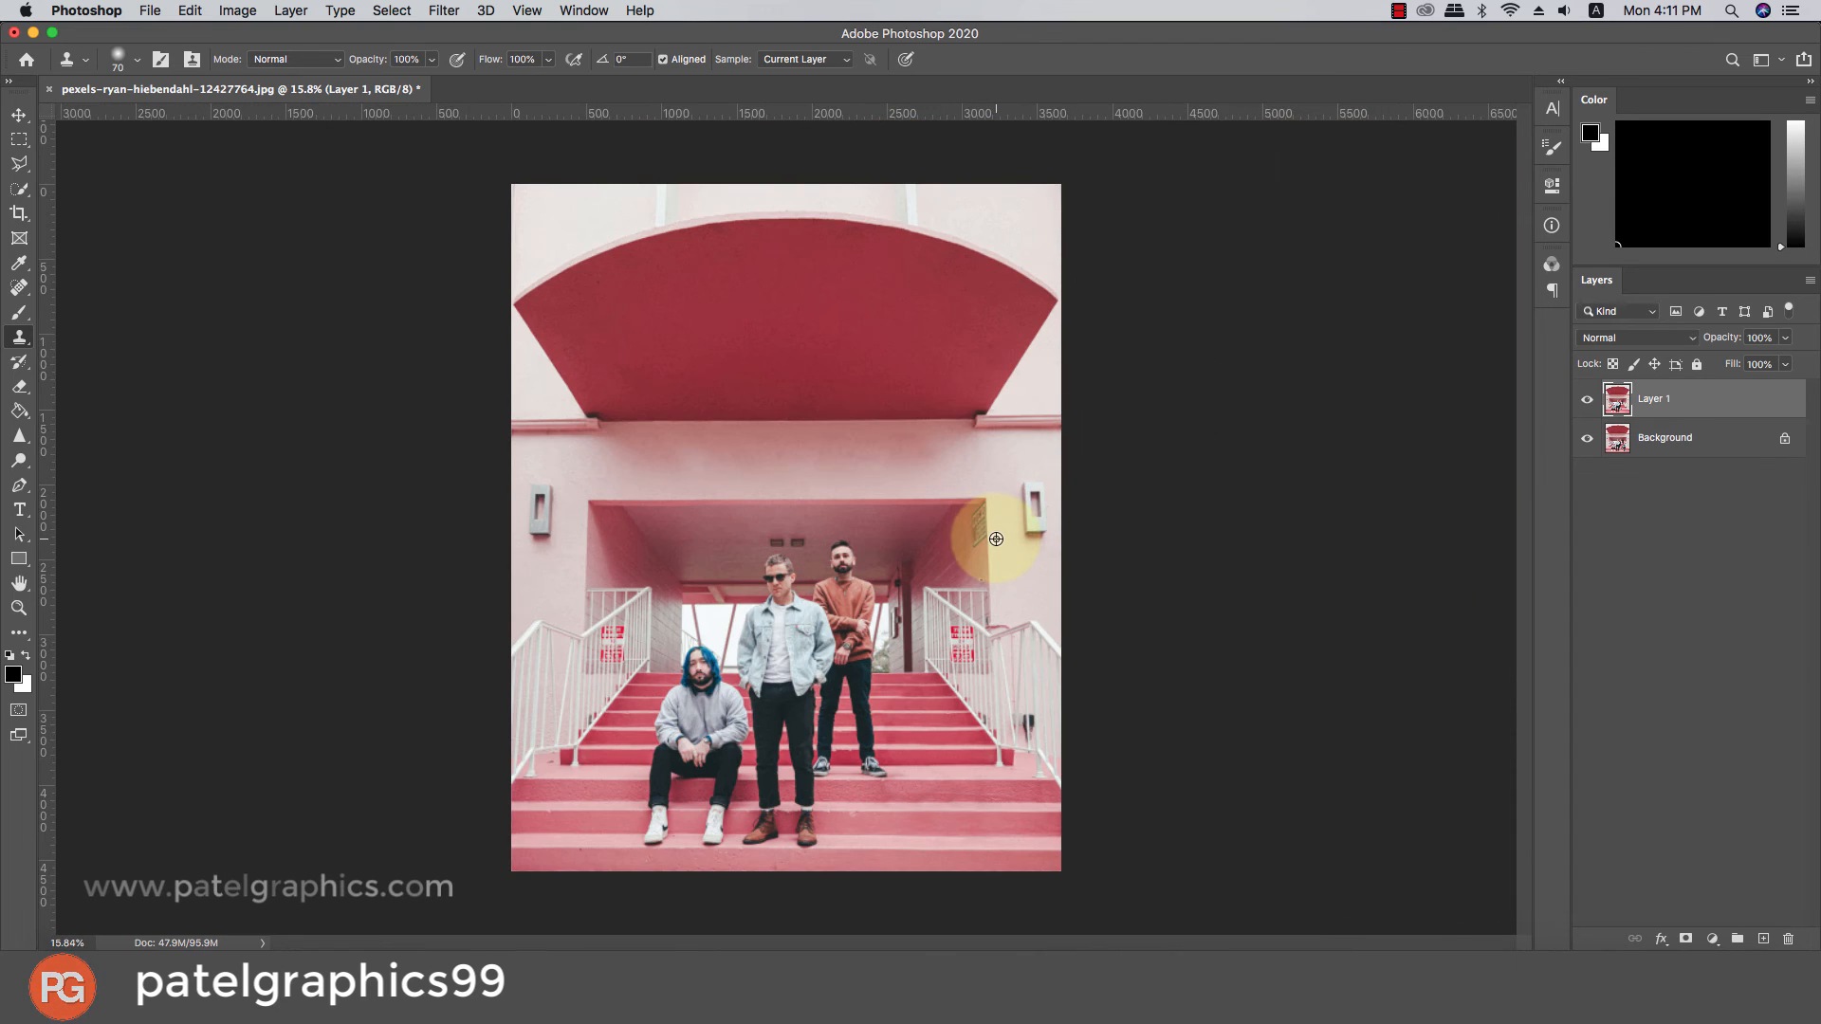
pyautogui.scroll(1, 996, 539)
pyautogui.click(1589, 399)
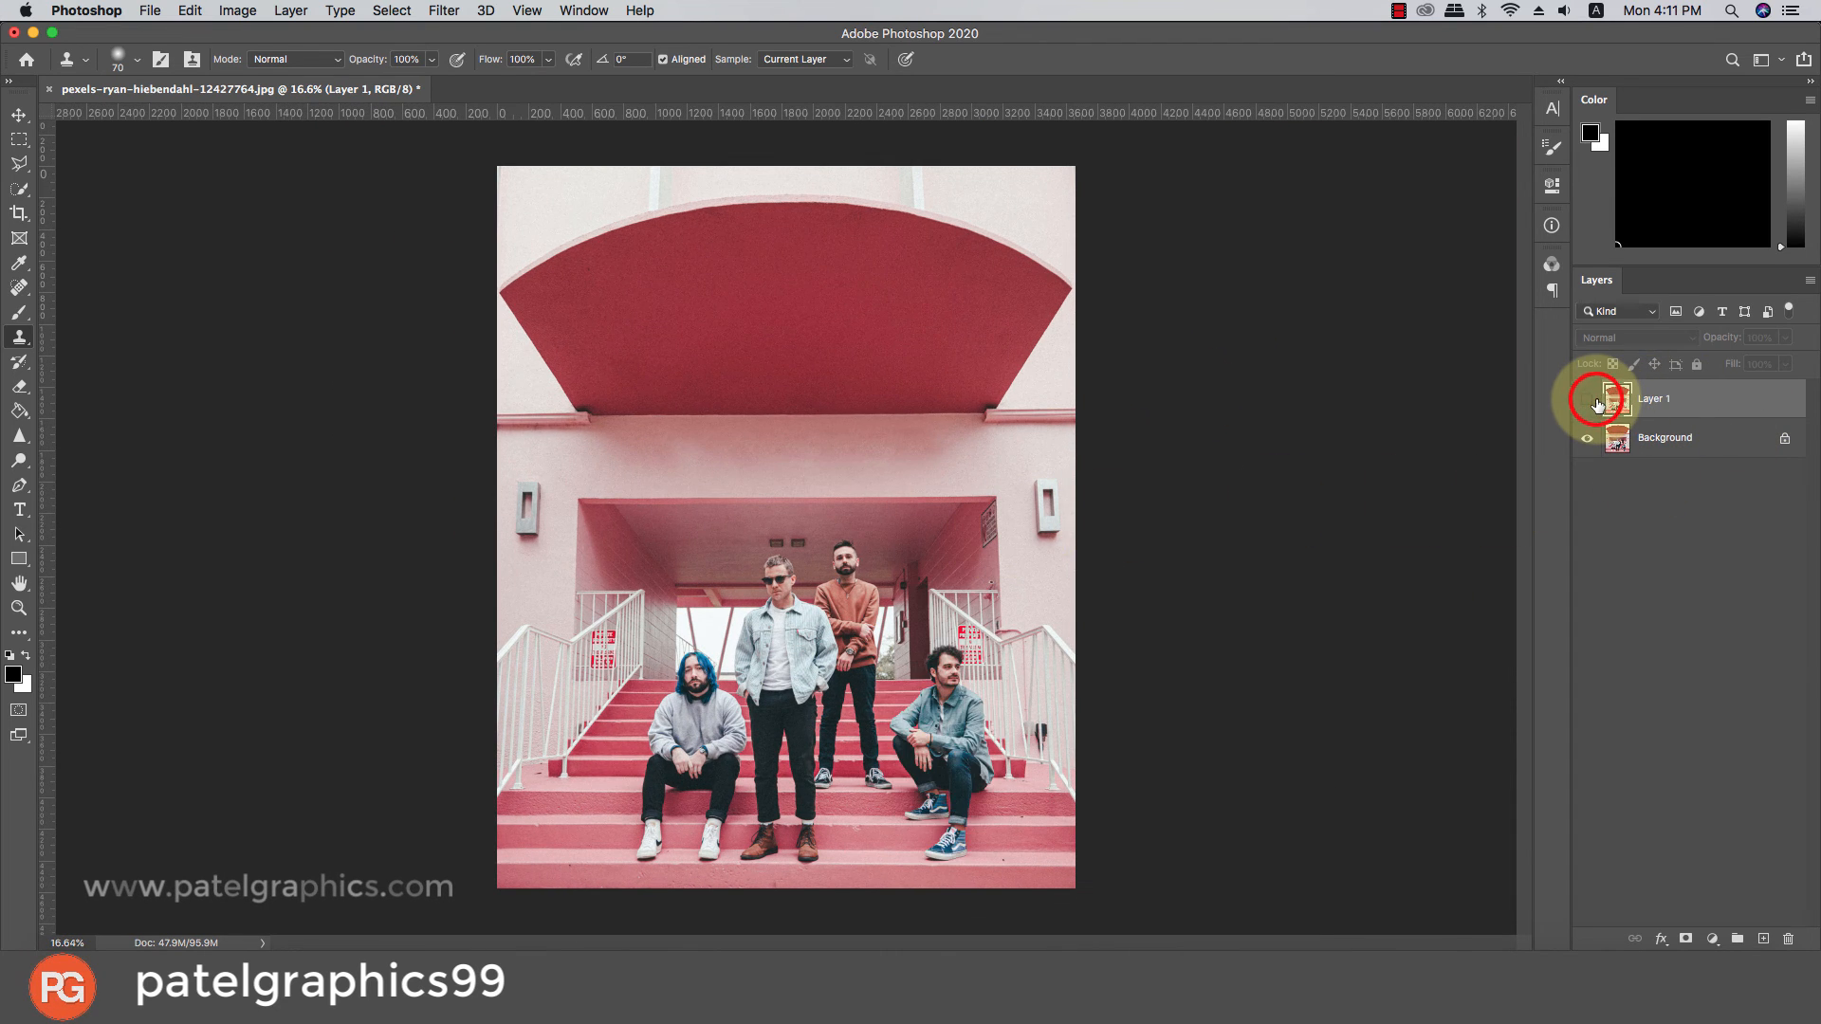
pyautogui.click(1597, 403)
pyautogui.click(1597, 402)
pyautogui.click(1597, 402)
pyautogui.click(1596, 403)
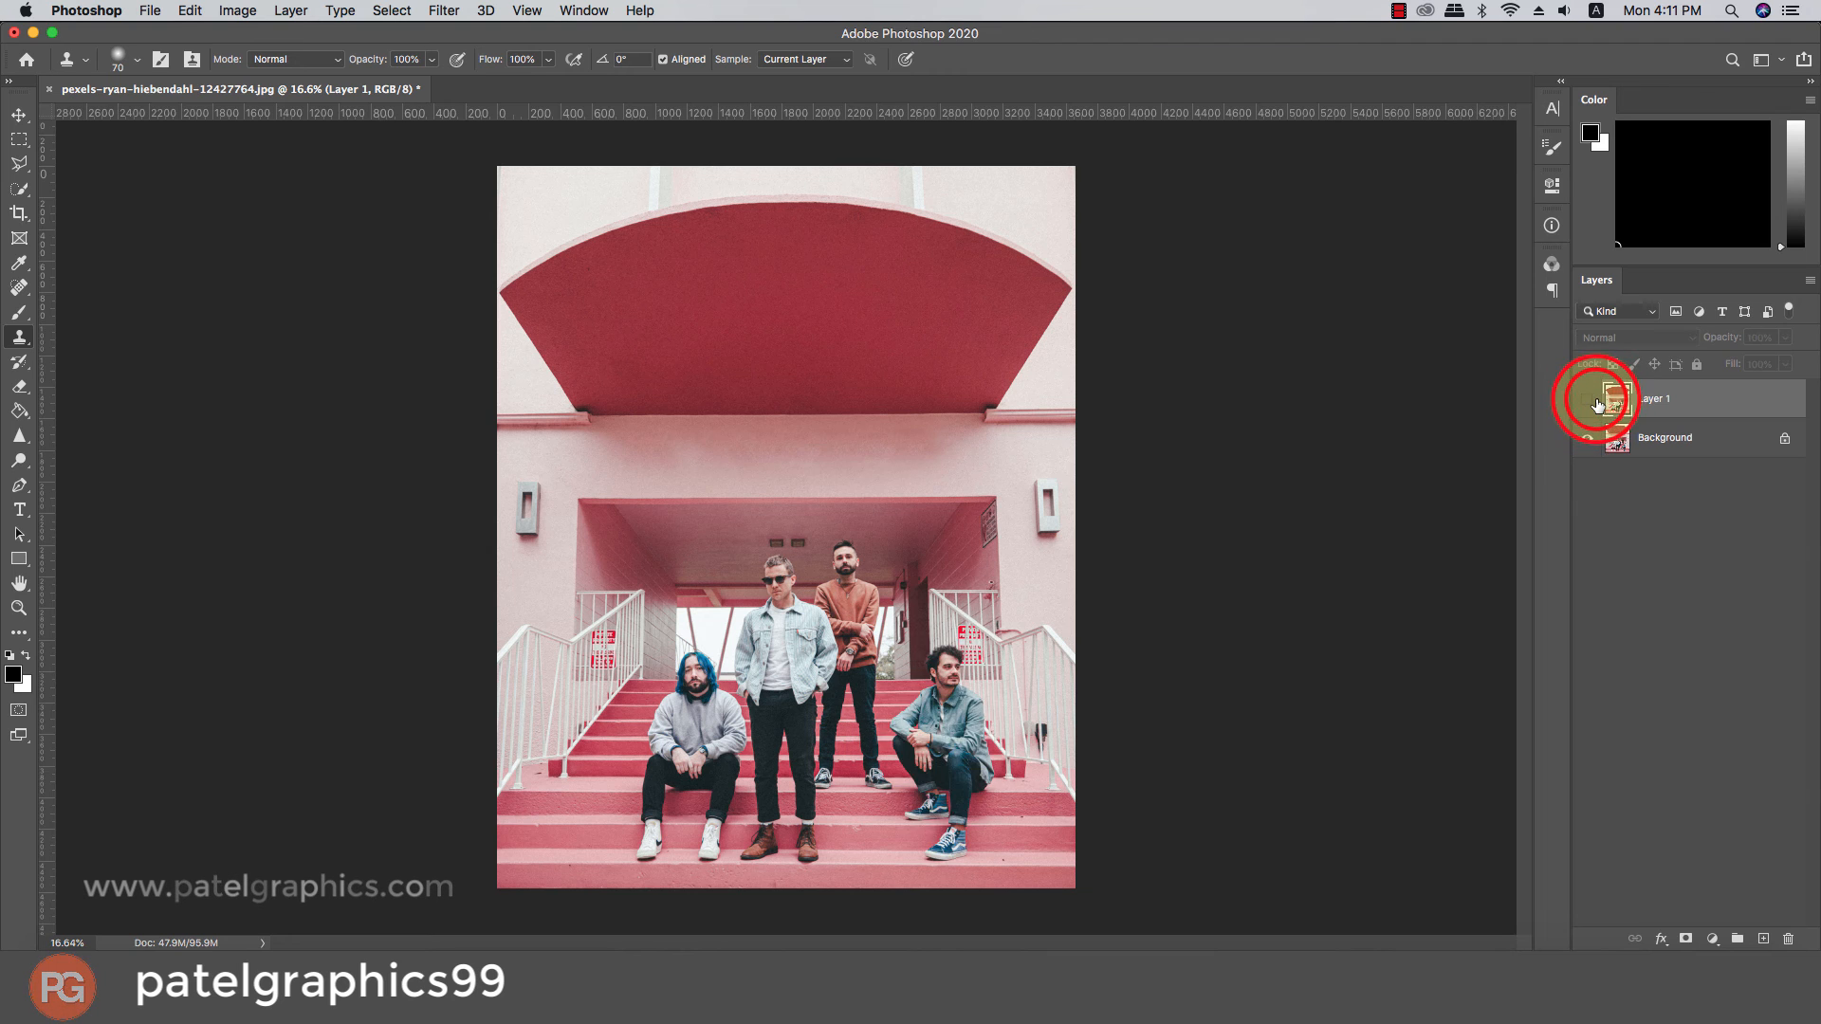
pyautogui.click(1597, 404)
pyautogui.click(1597, 404)
pyautogui.click(1597, 404)
pyautogui.scroll(1, 934, 691)
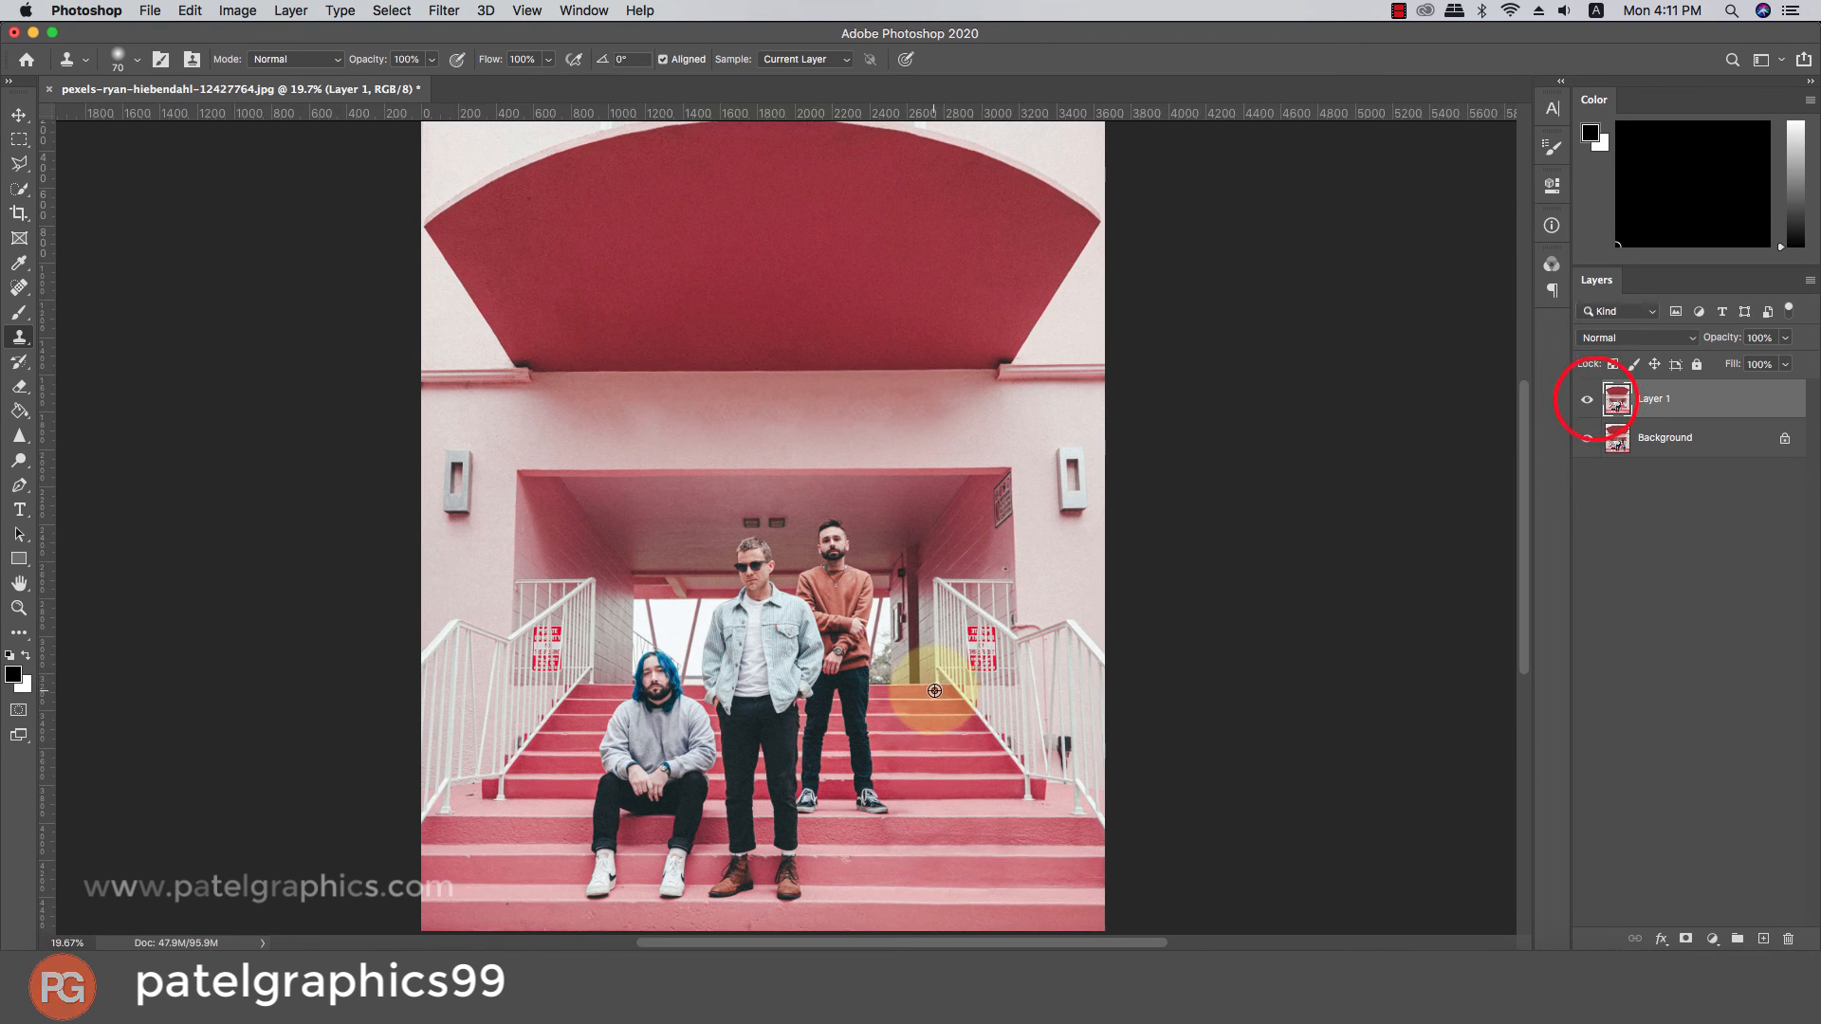
pyautogui.moveTo(948, 673); pyautogui.dragTo(1067, 535)
pyautogui.scroll(1, 1067, 535)
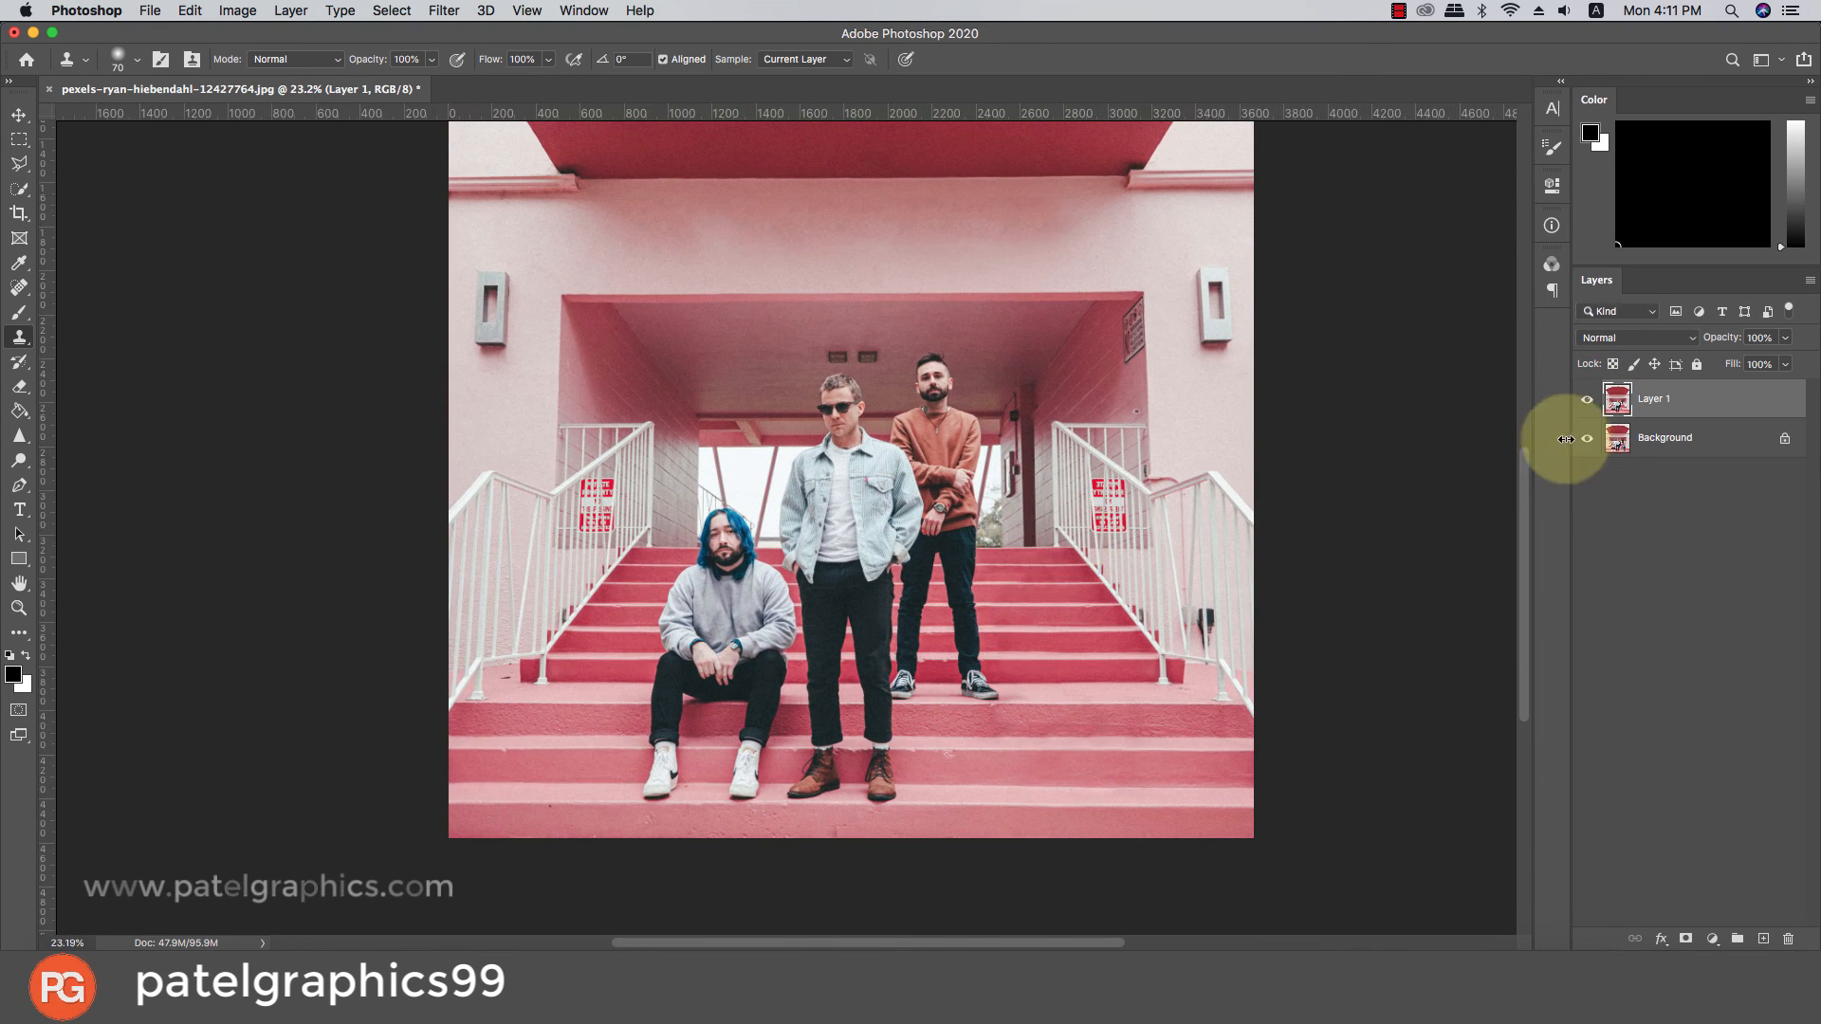
pyautogui.click(1586, 399)
pyautogui.click(1587, 402)
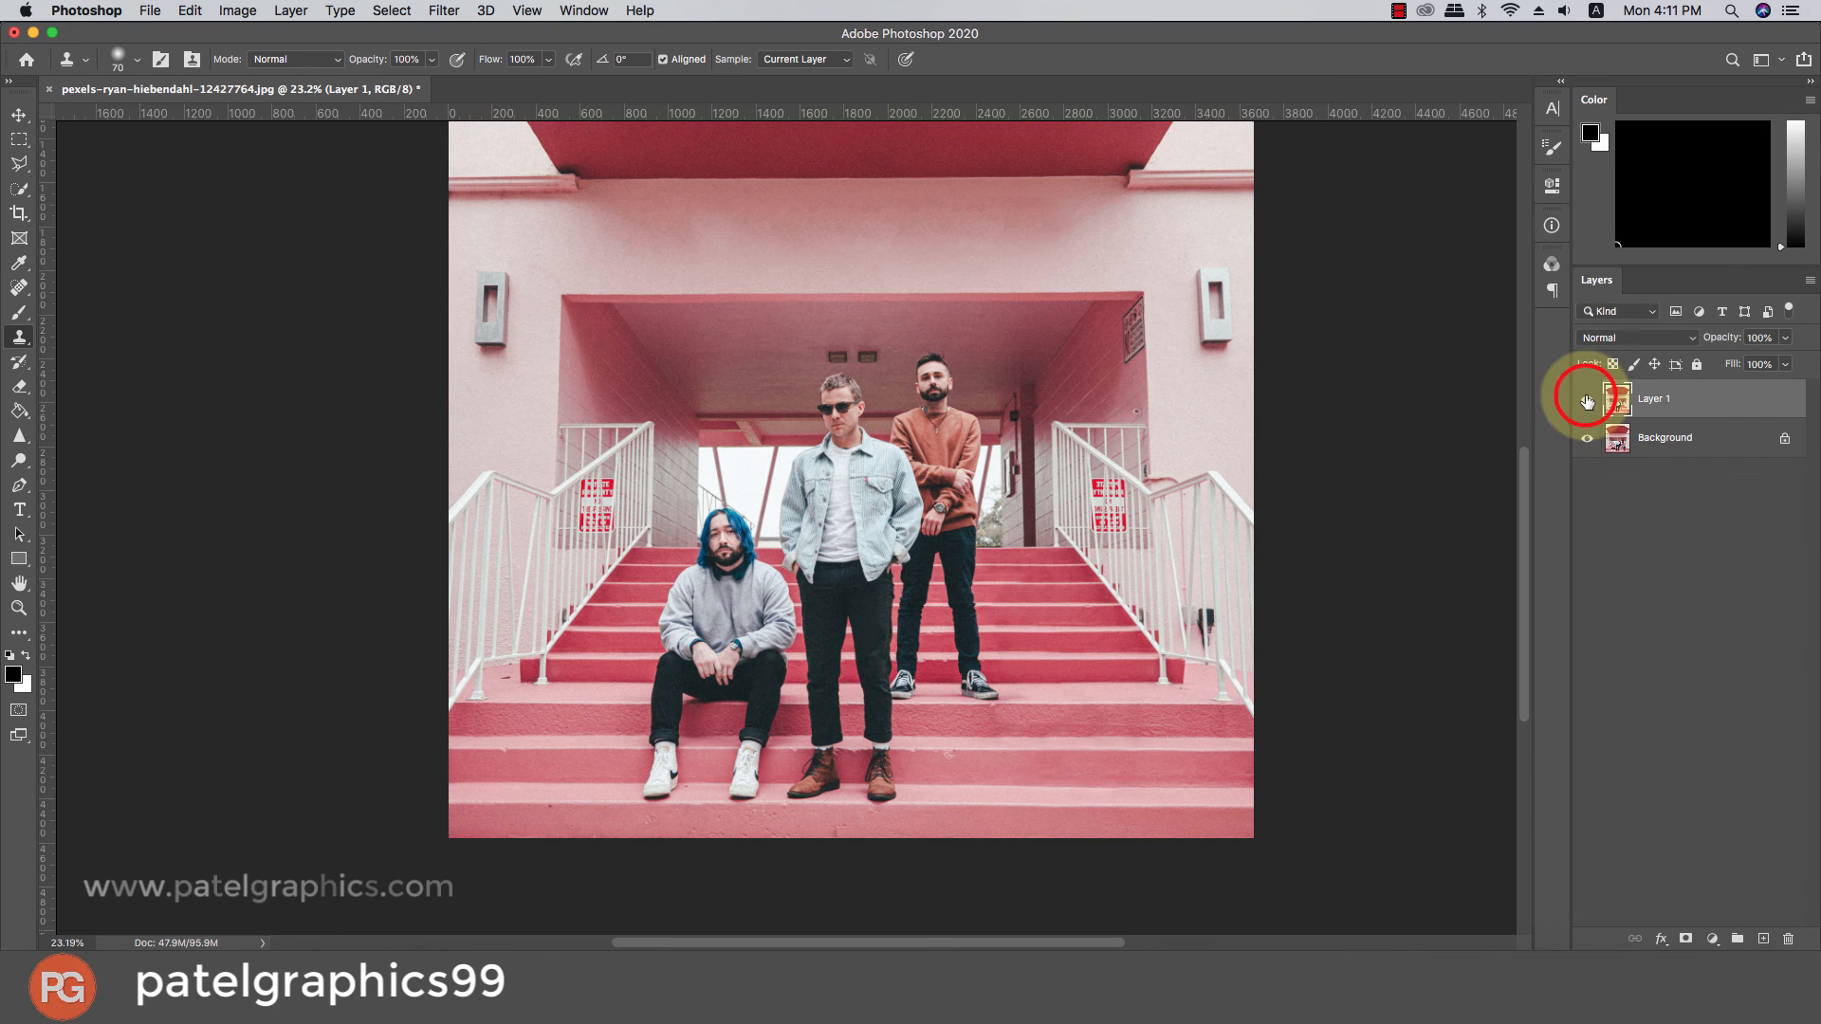
pyautogui.click(1587, 400)
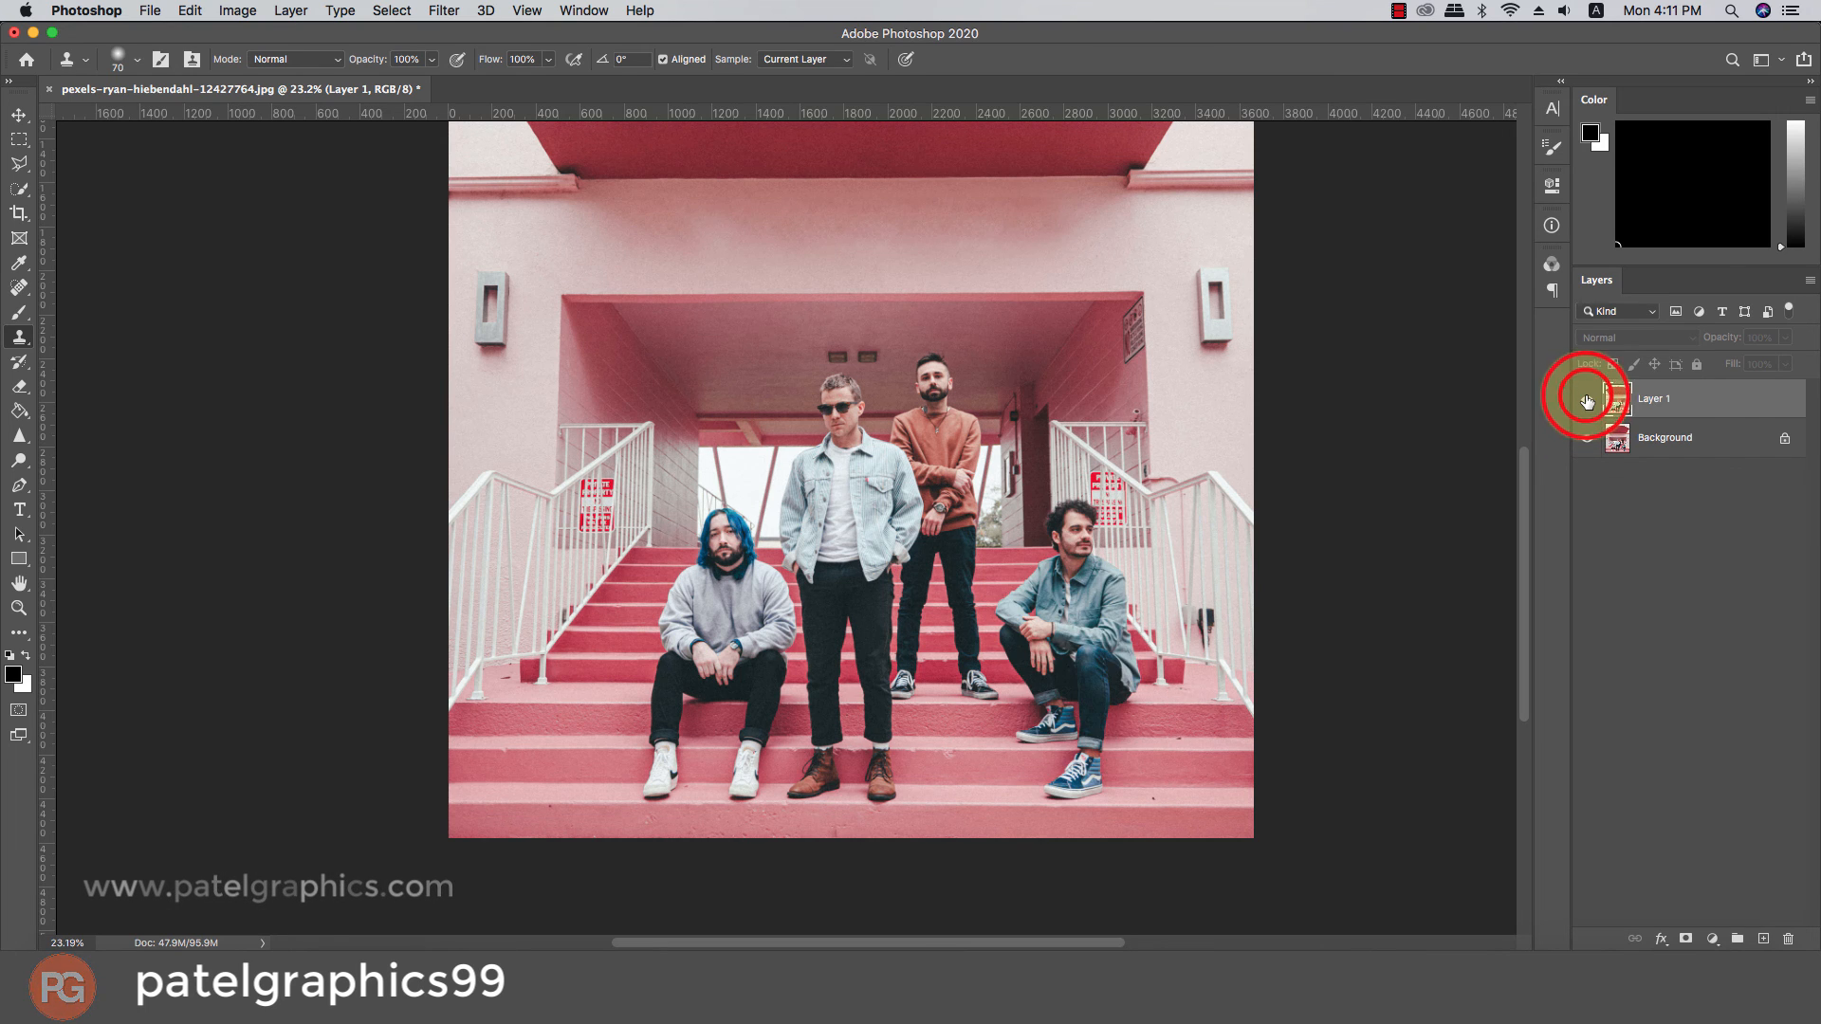
pyautogui.click(1586, 400)
pyautogui.click(1586, 400)
pyautogui.click(1587, 400)
pyautogui.click(1587, 400)
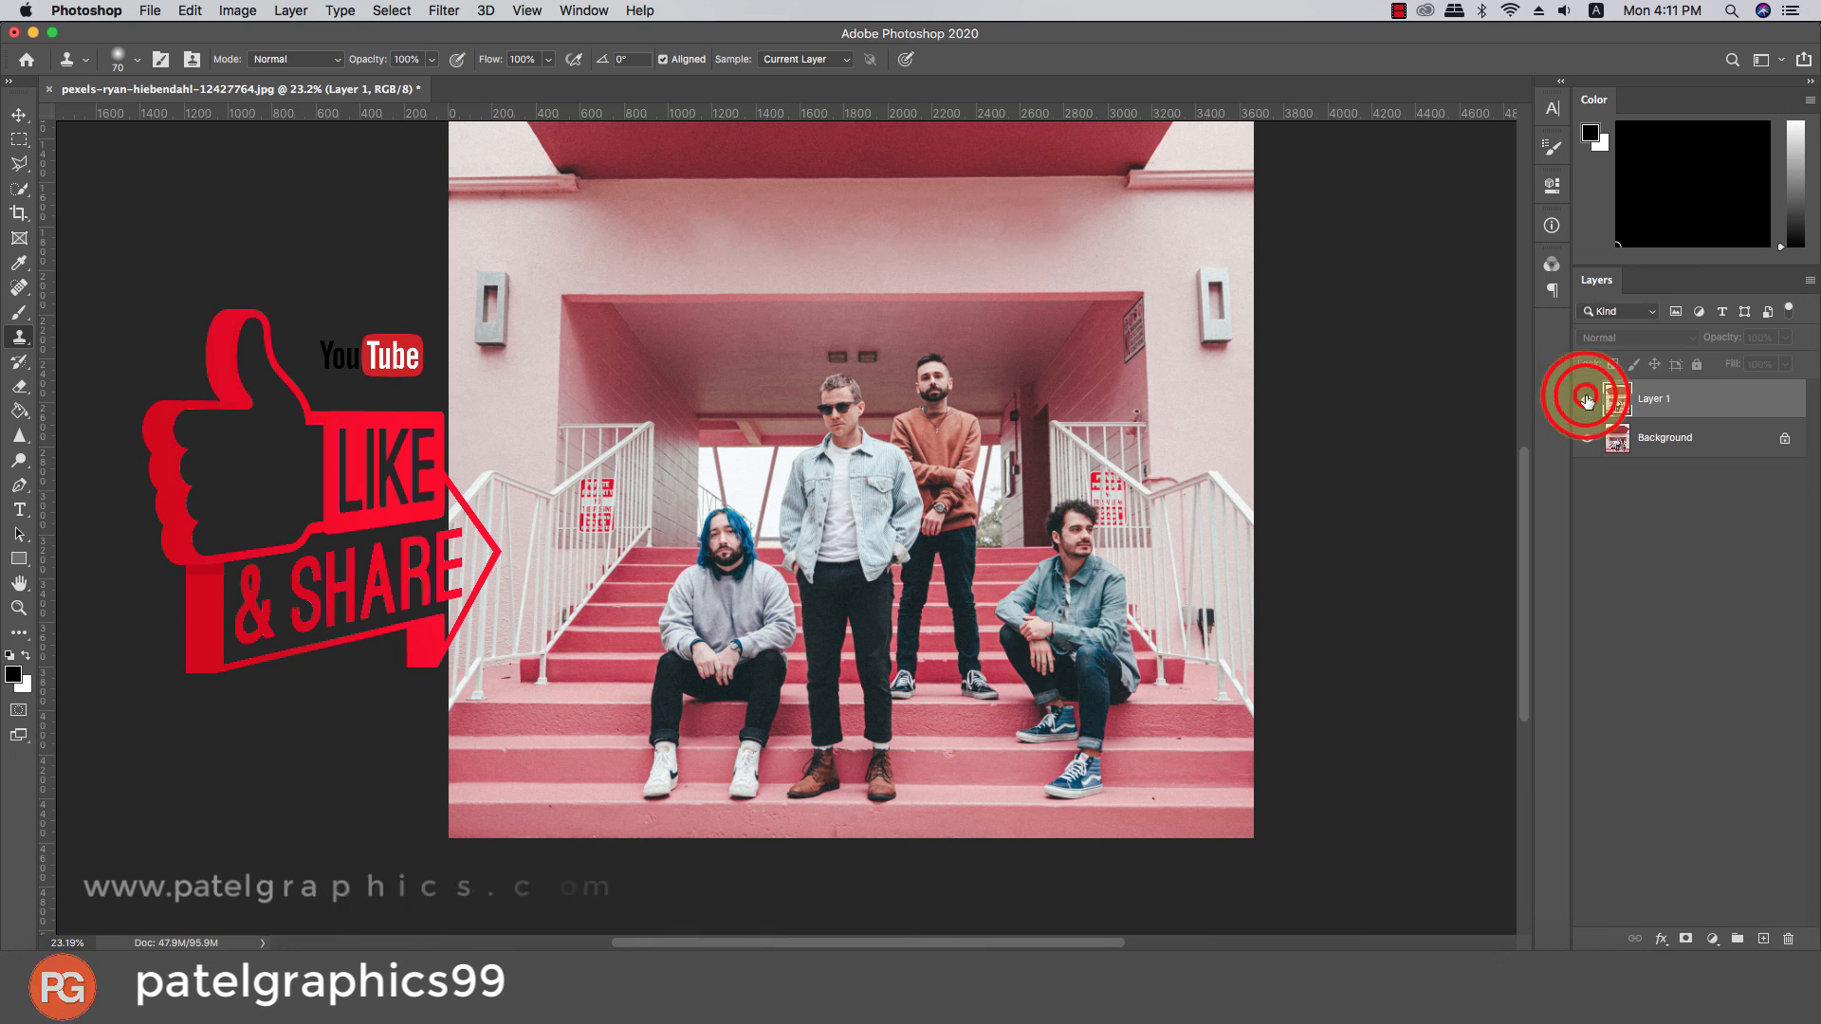
pyautogui.click(1586, 400)
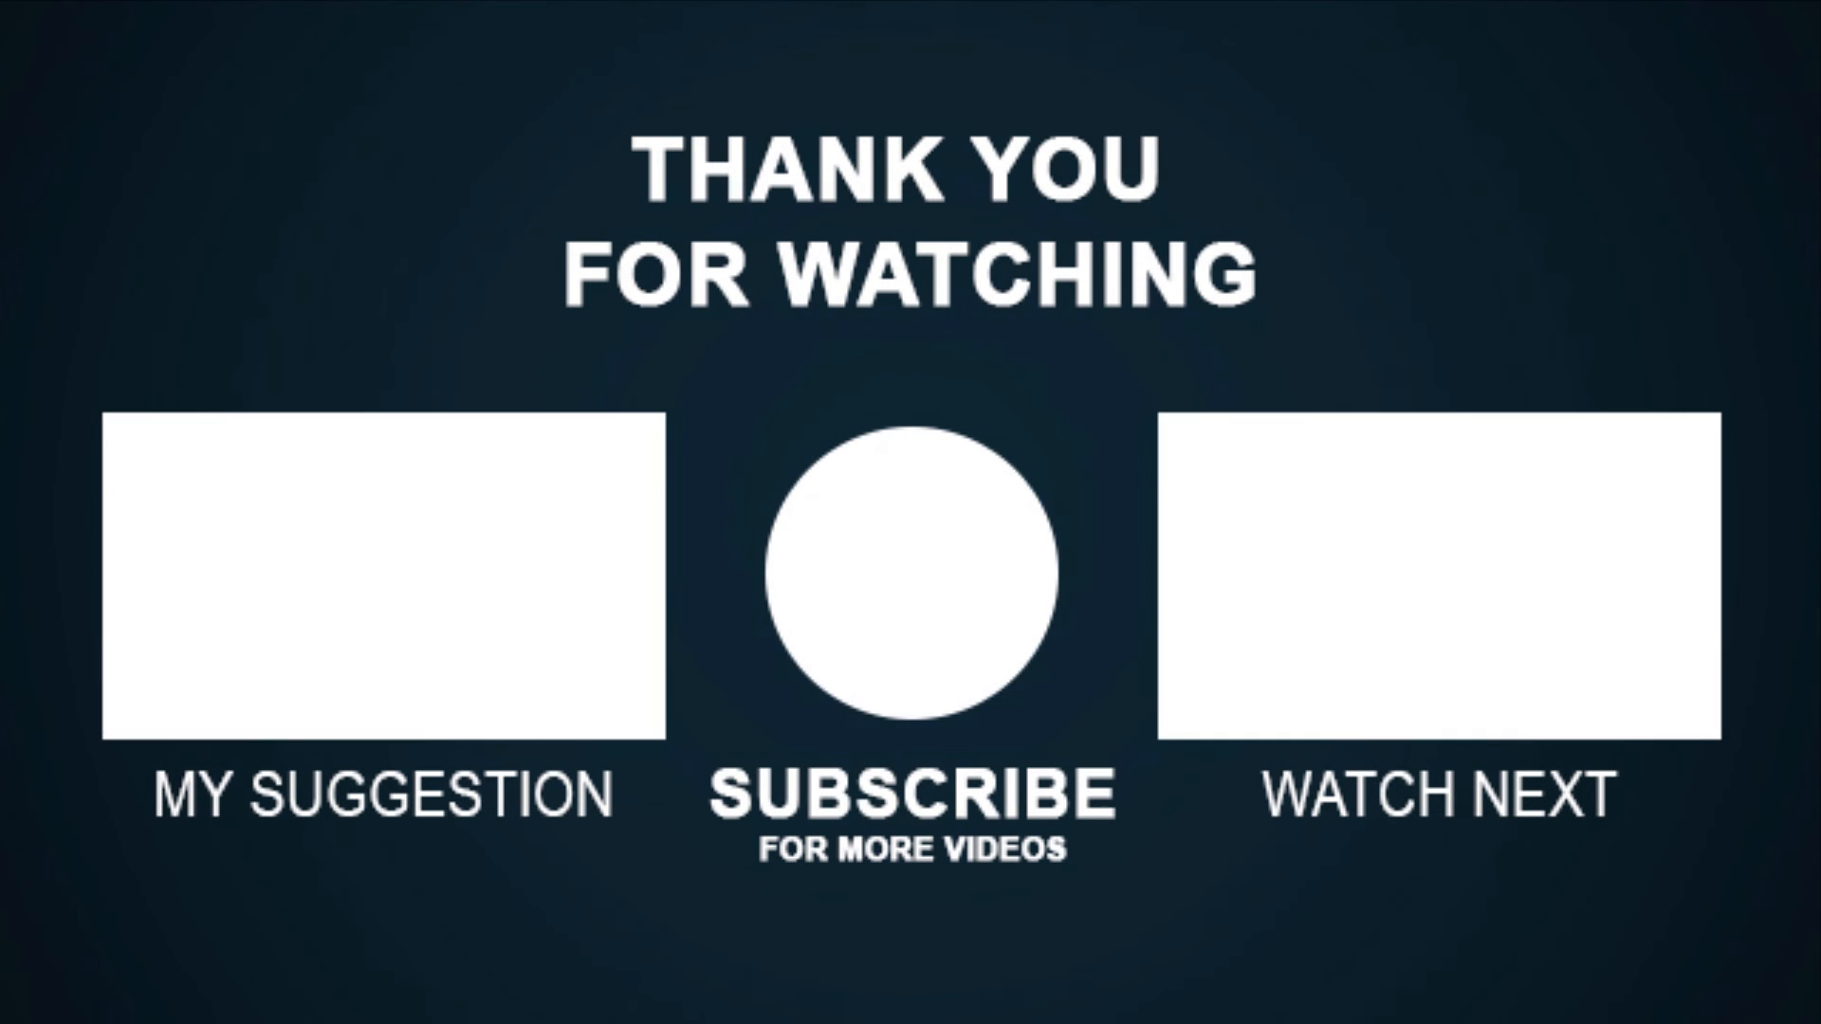